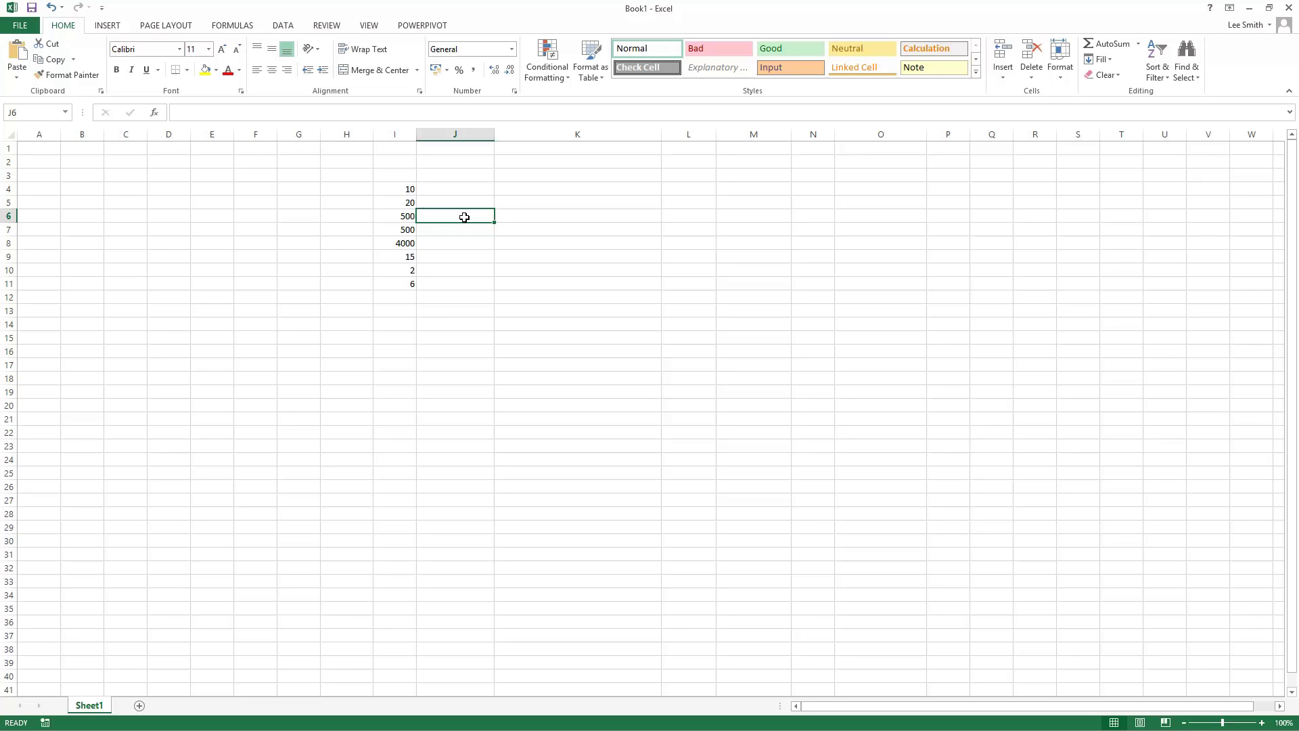
Examine the number format categories available for cell I4, leaving its format as it is.
{"action": "left_click", "coordinate": [408, 189]}
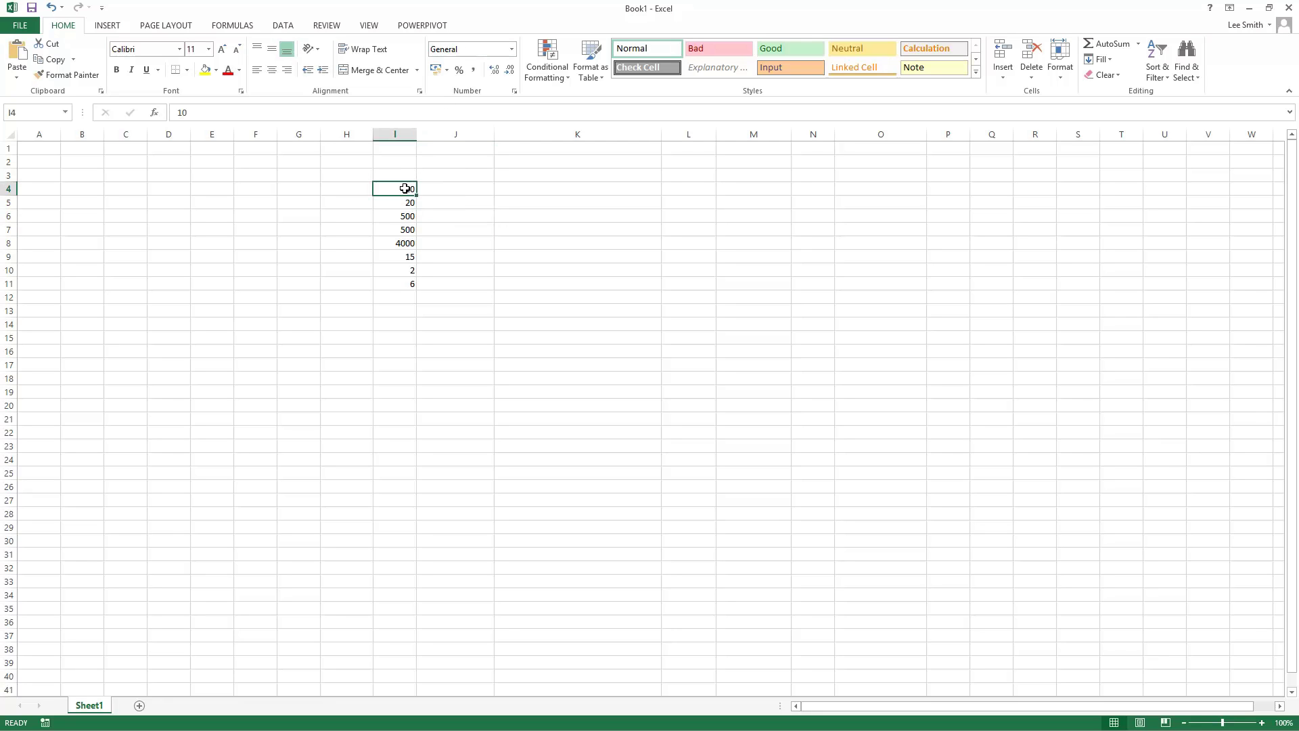
{"action": "right_click", "coordinate": [404, 189]}
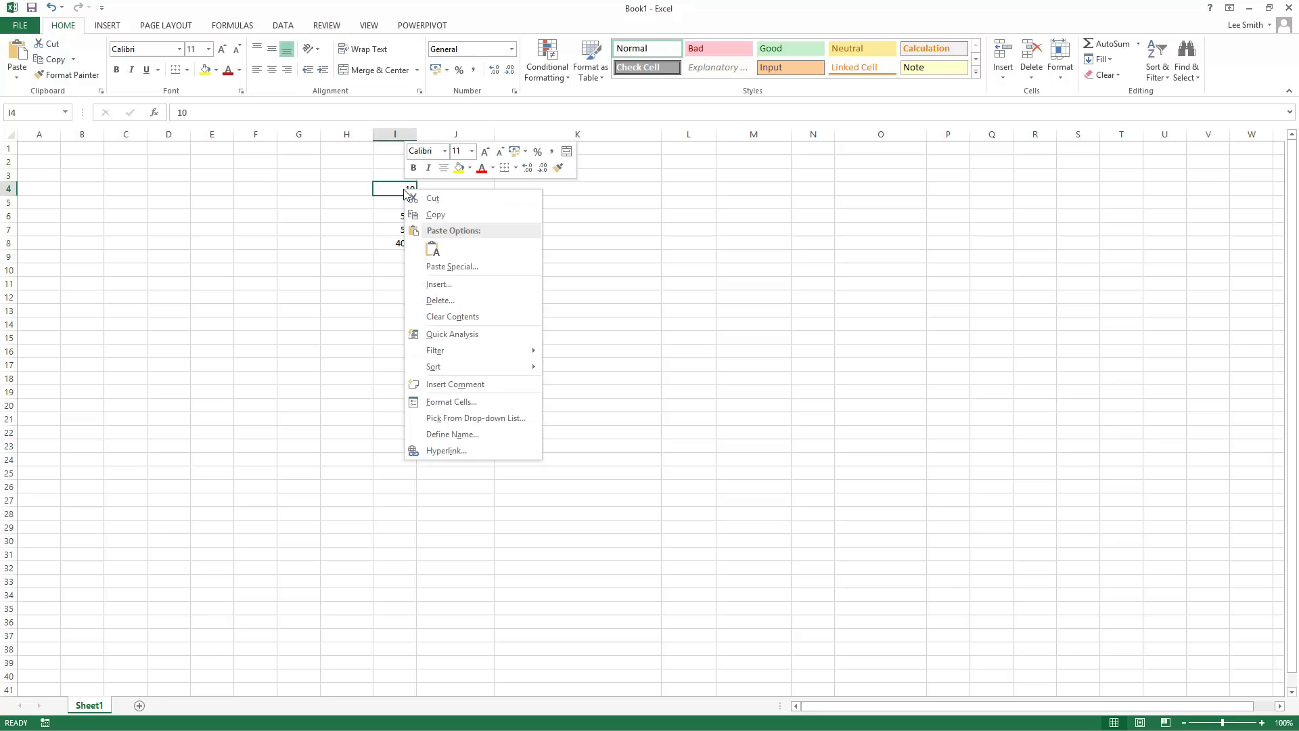
{"action": "left_click", "coordinate": [471, 402]}
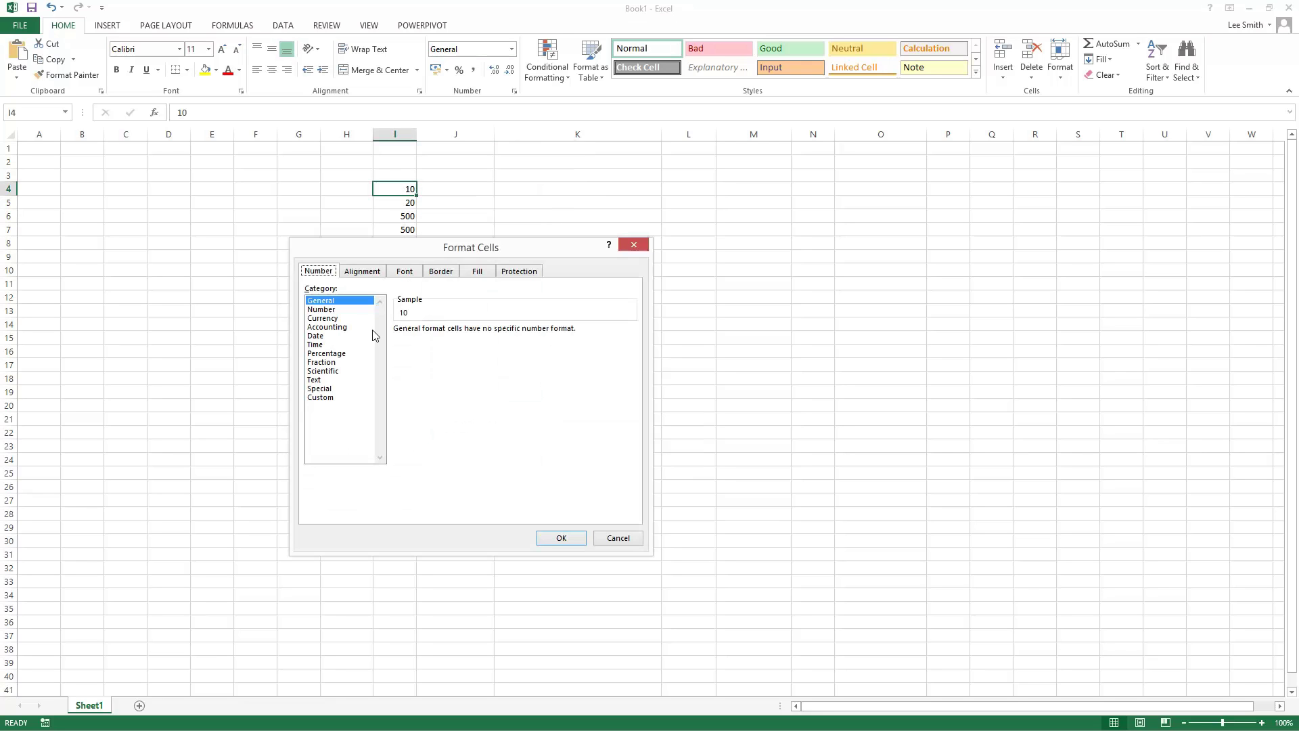
{"action": "left_click", "coordinate": [597, 543]}
{"action": "left_click", "coordinate": [644, 531]}
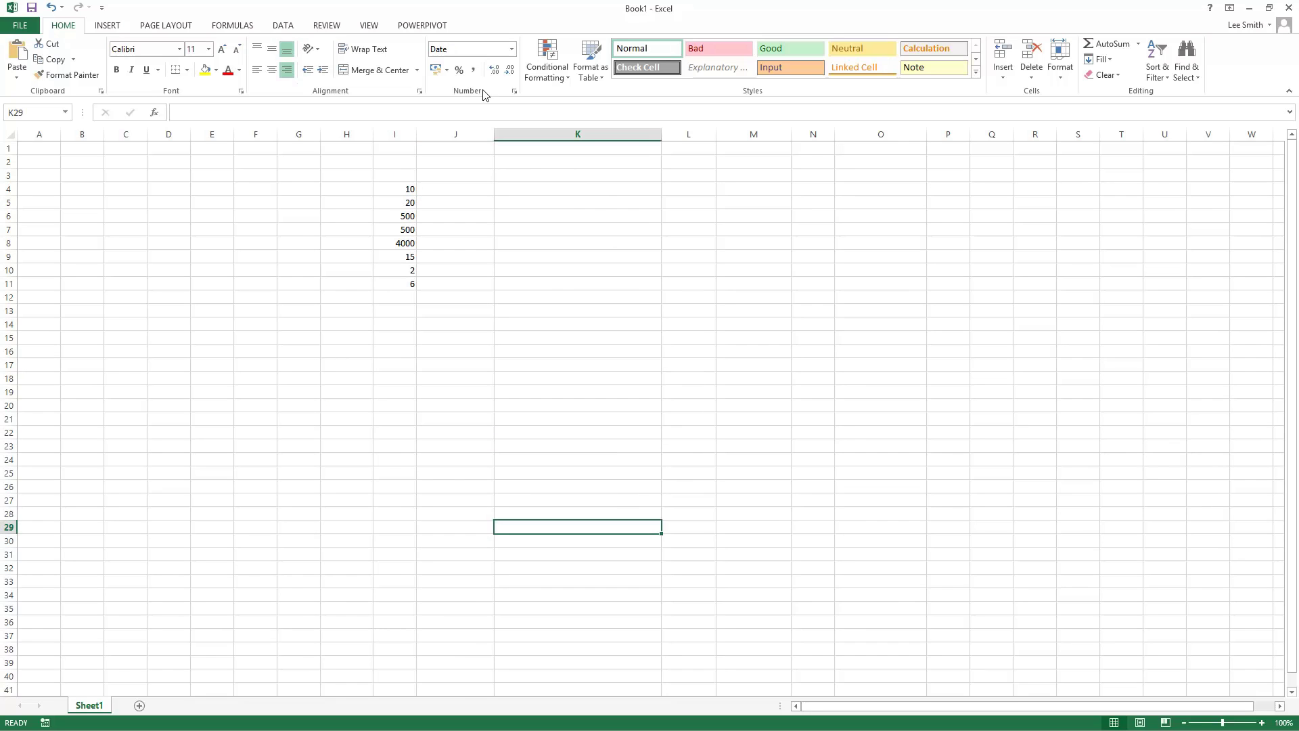
{"action": "left_click", "coordinate": [412, 189]}
{"action": "left_click", "coordinate": [512, 51]}
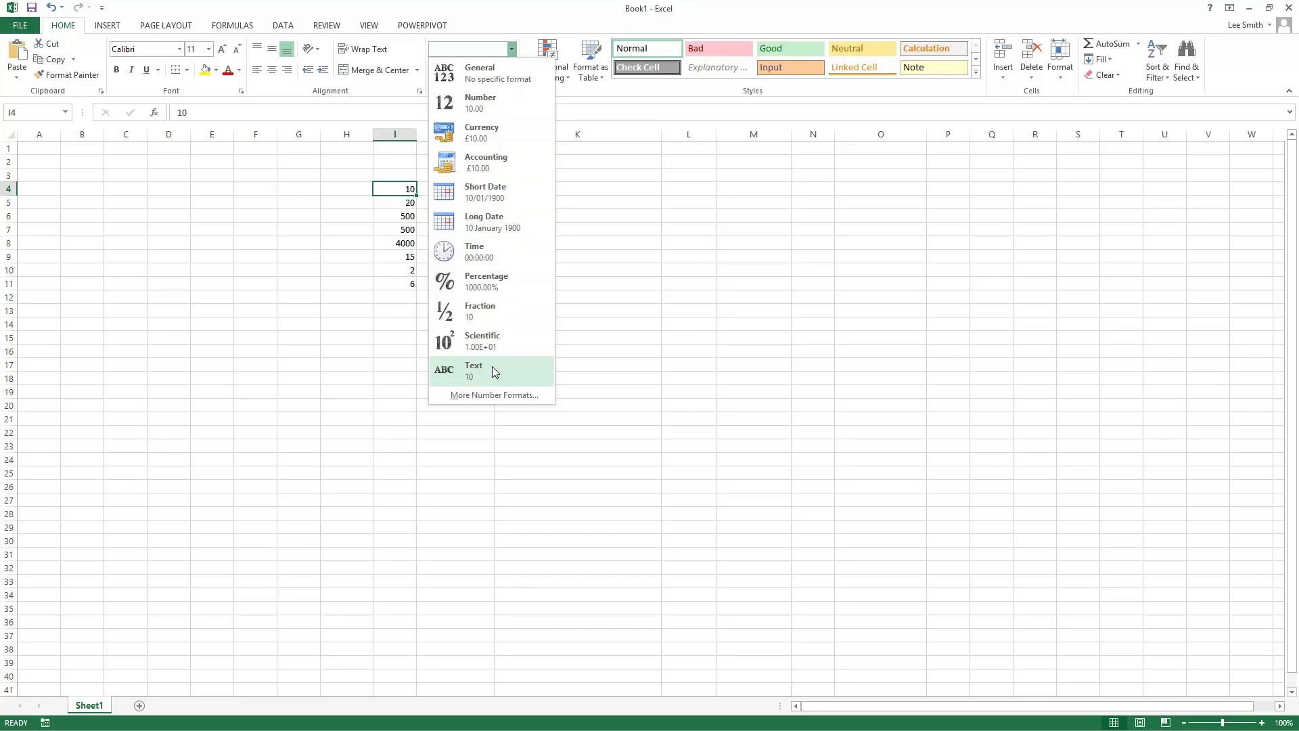
{"action": "left_click", "coordinate": [701, 362]}
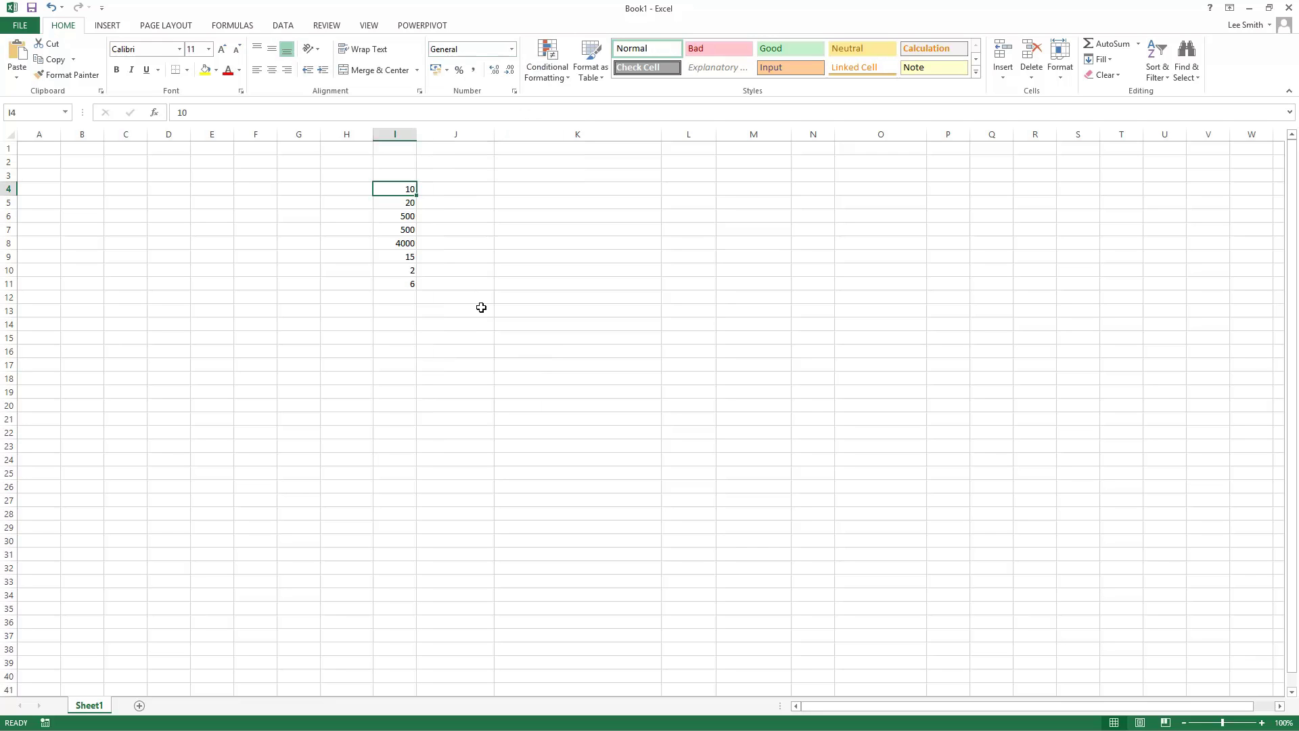
Overwrite cell I4 with 565 and set it back to 10.
{"action": "type", "text": "565"}
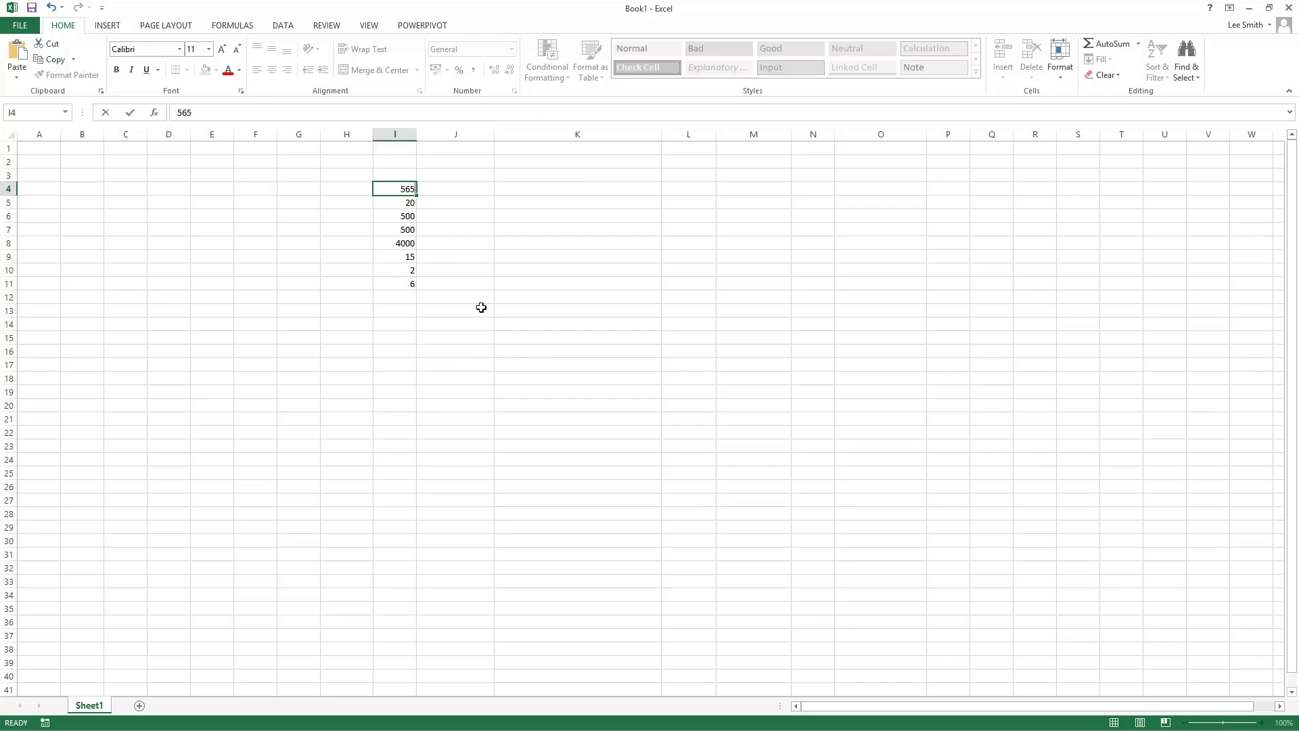
{"action": "key", "text": "Return"}
{"action": "key", "text": "Up"}
{"action": "type", "text": "10"}
{"action": "key", "text": "Return"}
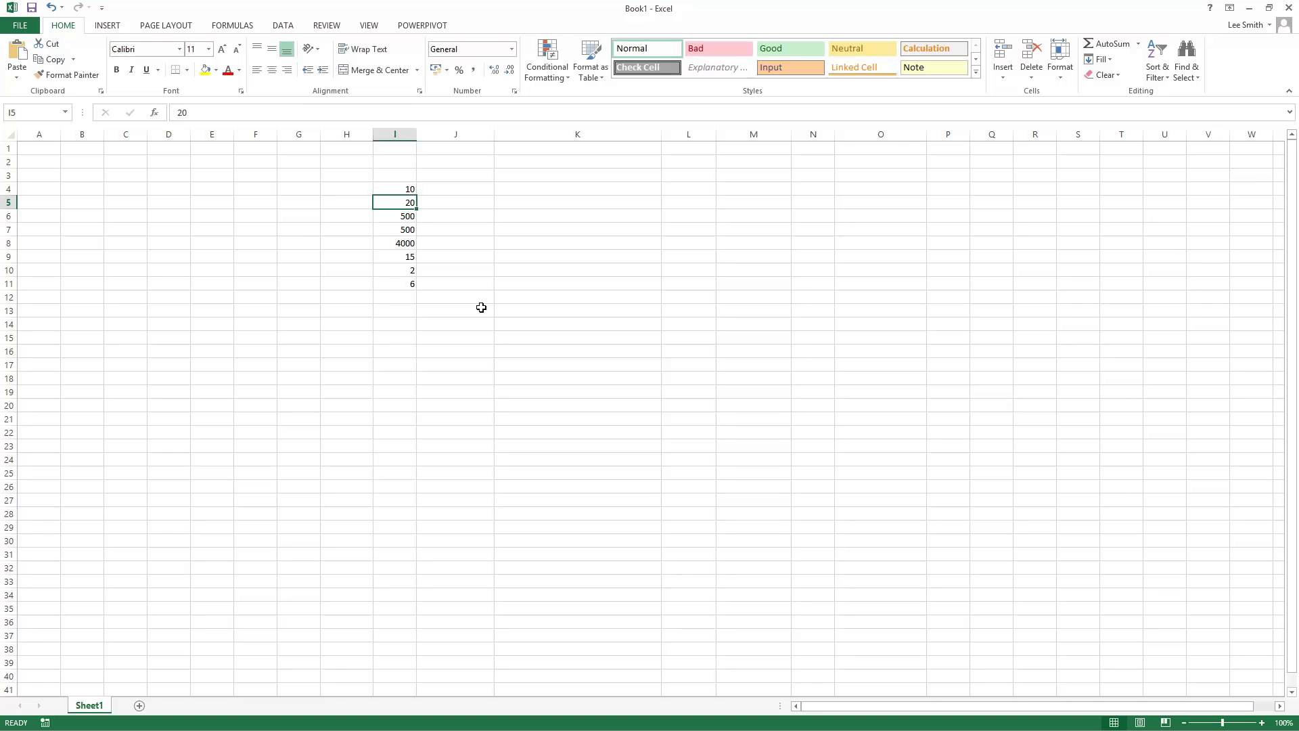
Enter the formula =I6/I11 in cell J6.
{"action": "key", "text": "Down"}
{"action": "key", "text": "Right"}
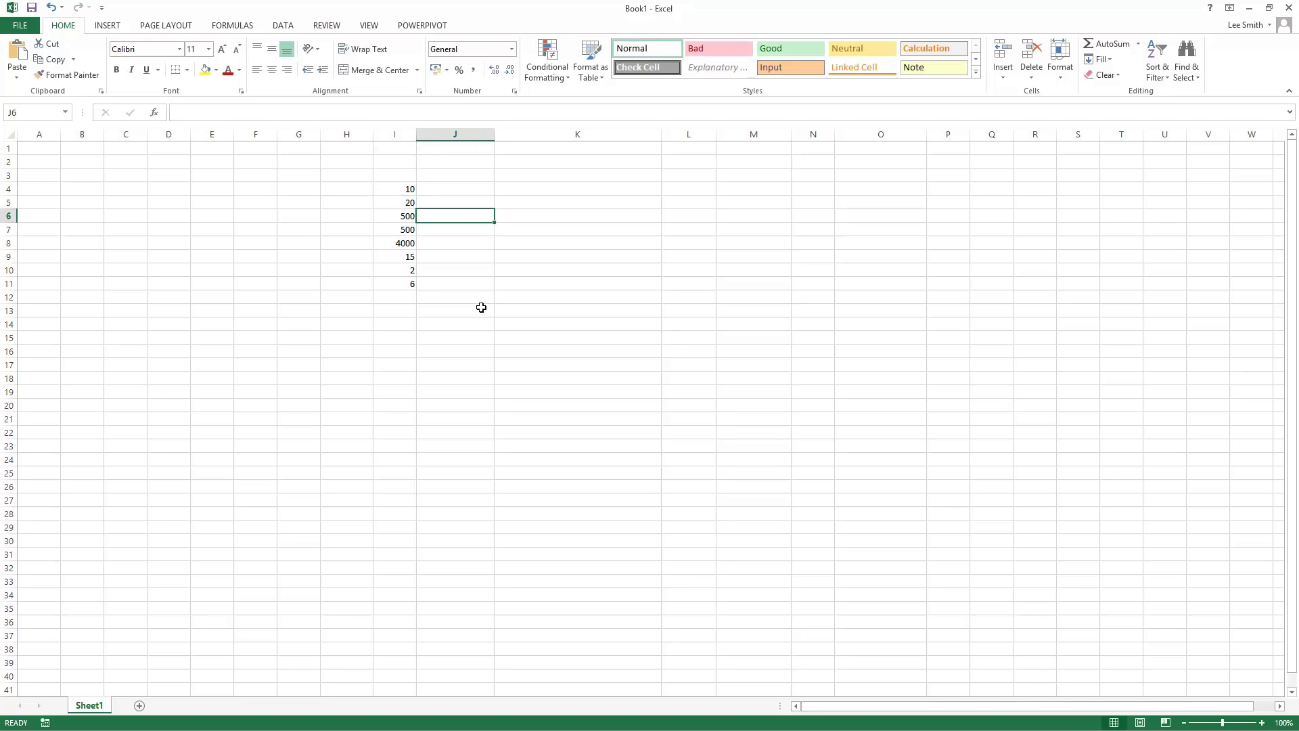
{"action": "left_click", "coordinate": [512, 49]}
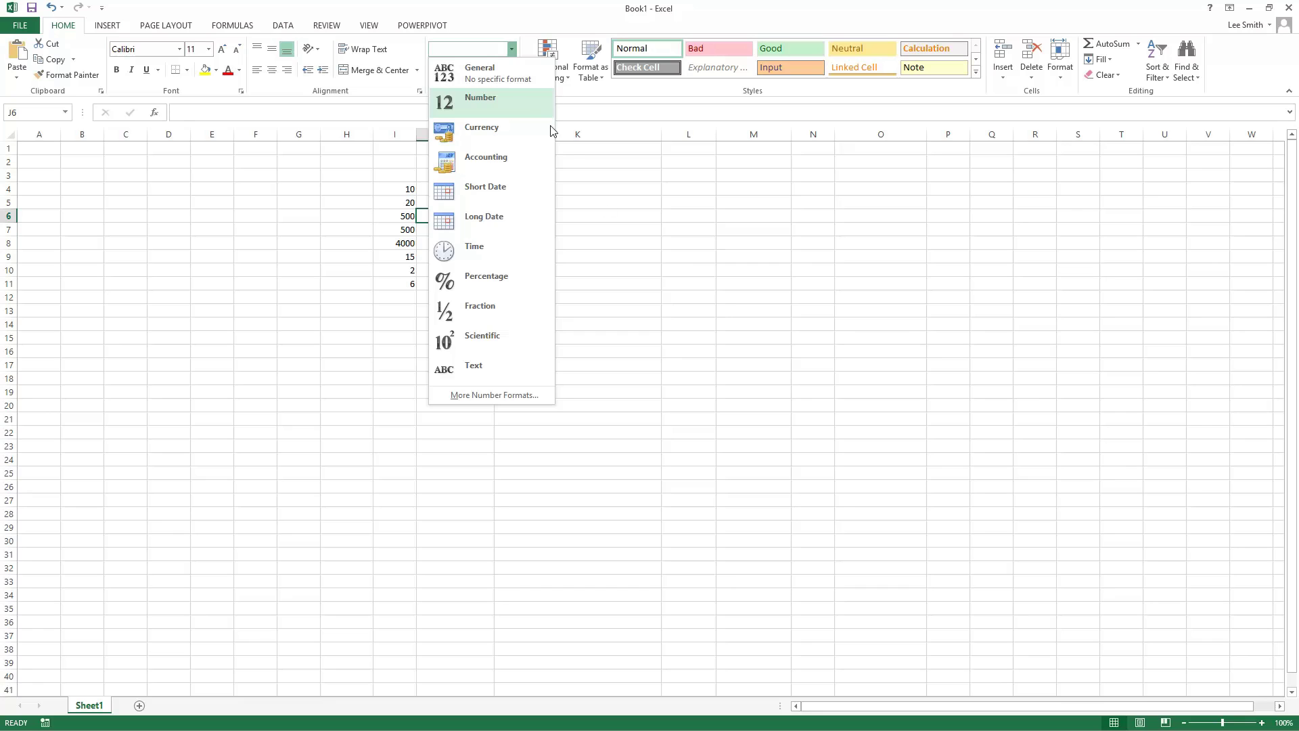
{"action": "left_click", "coordinate": [652, 253]}
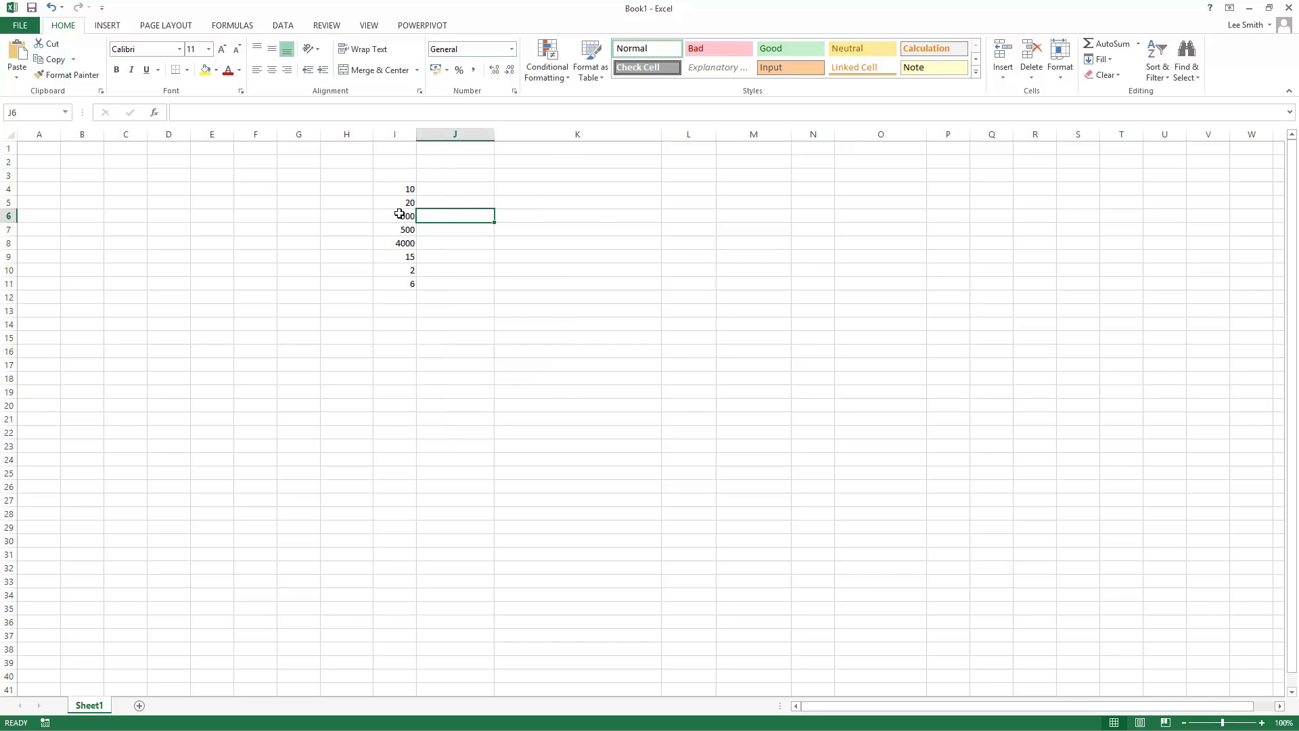
{"action": "type", "text": "="}
{"action": "left_click", "coordinate": [399, 214]}
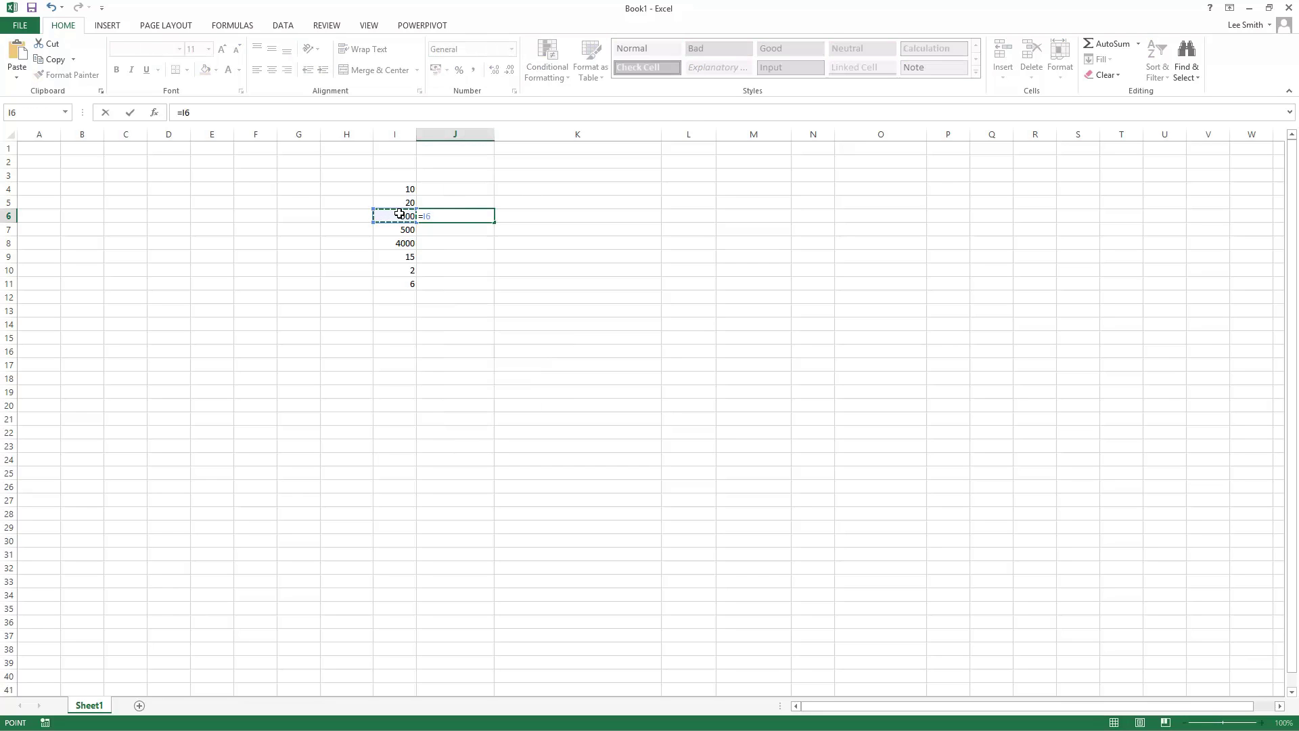
{"action": "type", "text": "/"}
{"action": "left_click", "coordinate": [391, 284]}
{"action": "key", "text": "Return"}
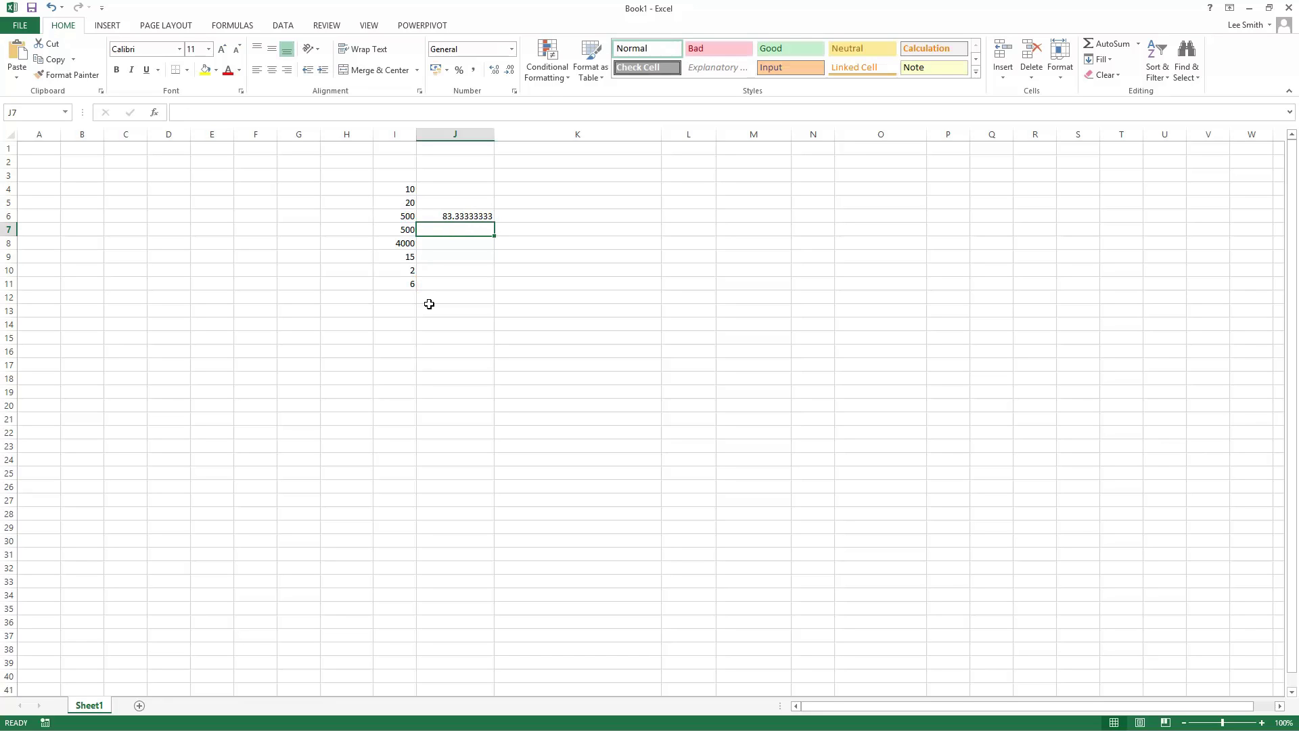
Apply the Number format to the division result in cell J6.
{"action": "left_click", "coordinate": [454, 215]}
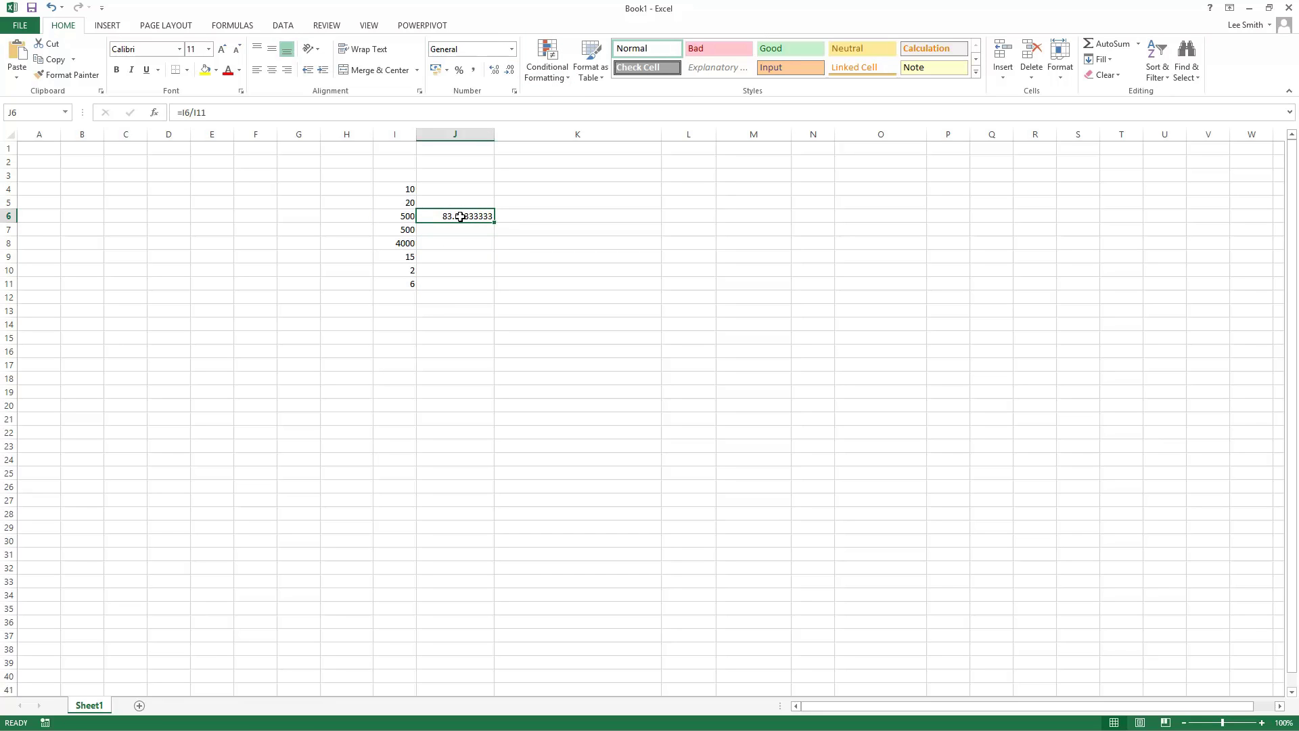
{"action": "left_click", "coordinate": [511, 49]}
{"action": "left_click", "coordinate": [505, 106]}
{"action": "left_click", "coordinate": [496, 253]}
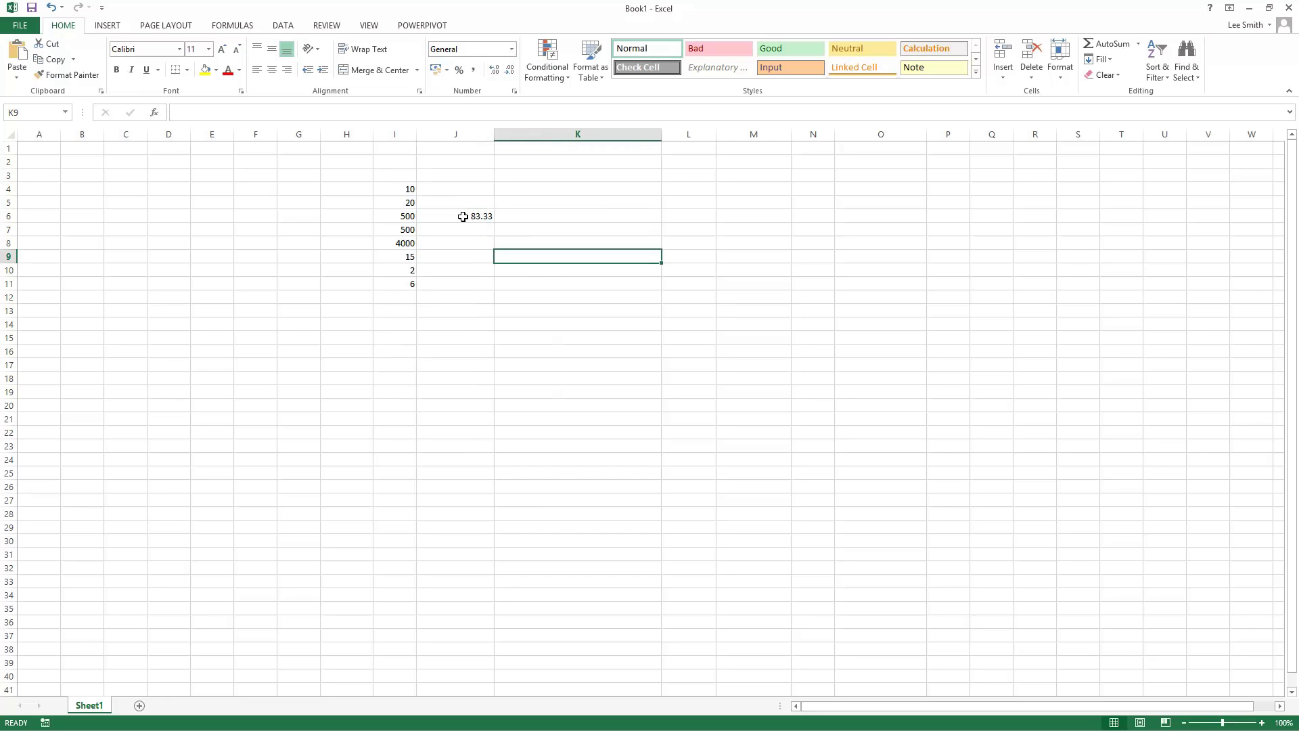
Apply the Number format to the empty cell J7 below the division result.
{"action": "left_click", "coordinate": [470, 216]}
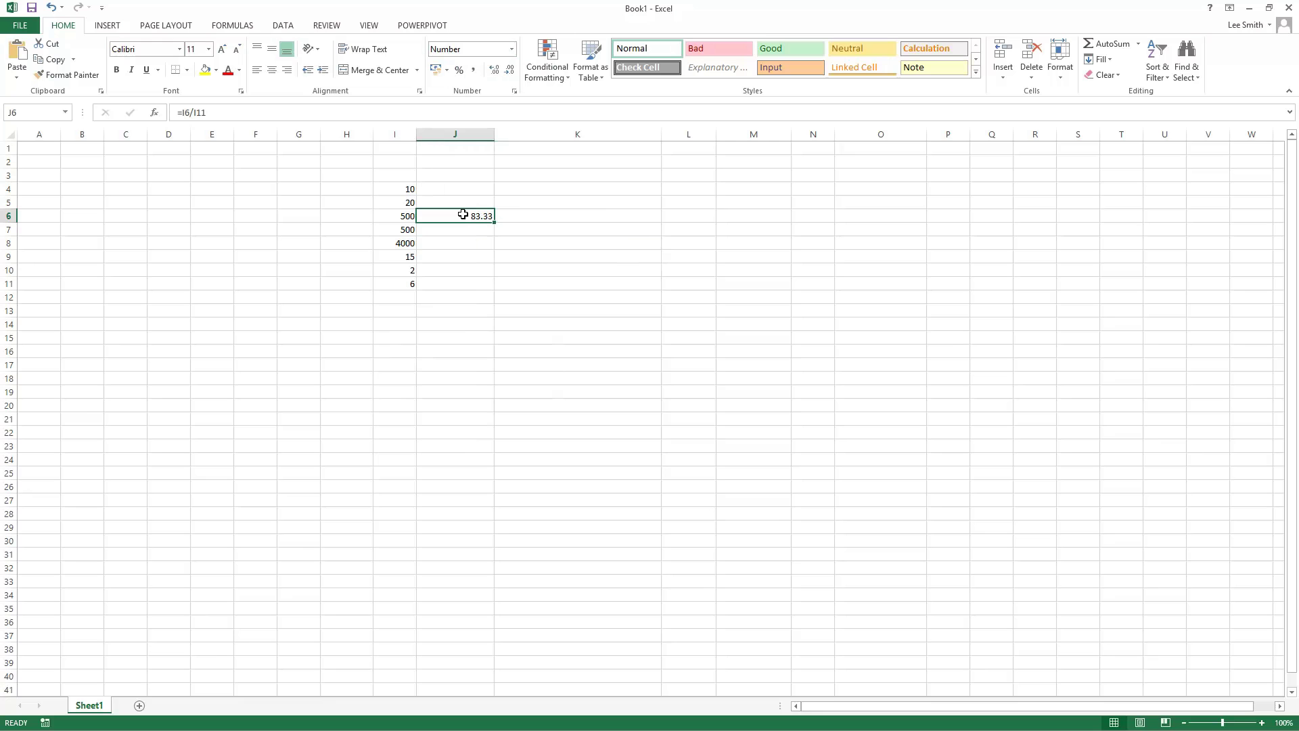
{"action": "key", "text": "Return"}
{"action": "left_click", "coordinate": [513, 52]}
{"action": "left_click", "coordinate": [474, 96]}
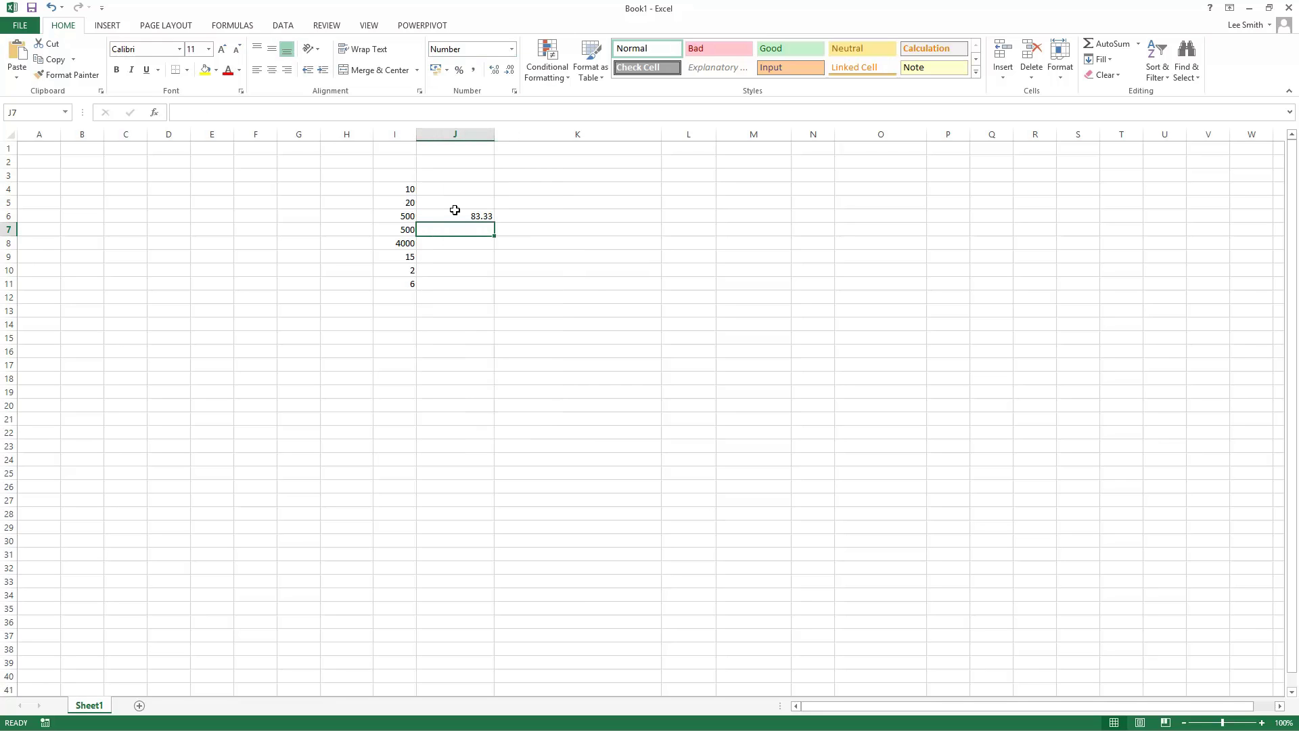
Enter the text "jshdfh" in cell J7 and clear it again.
{"action": "type", "text": "jshdfh"}
{"action": "key", "text": "Return"}
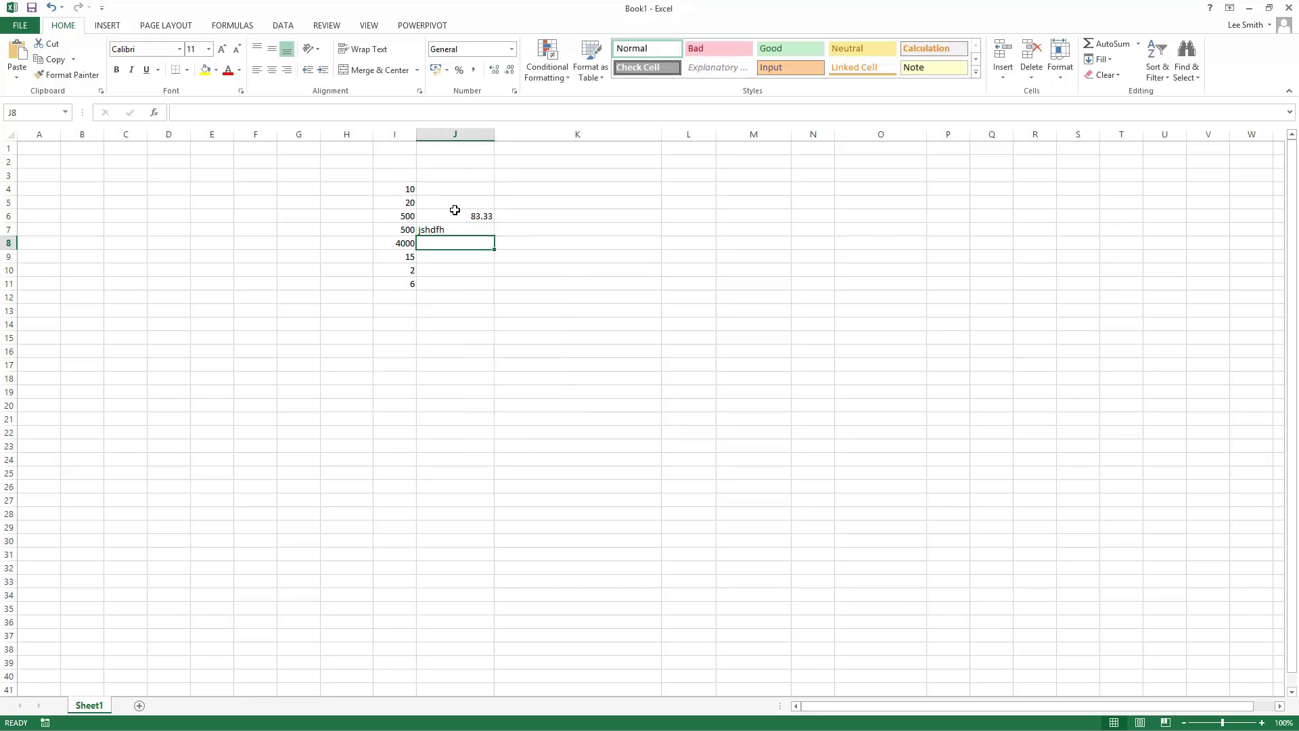
{"action": "key", "text": "Up"}
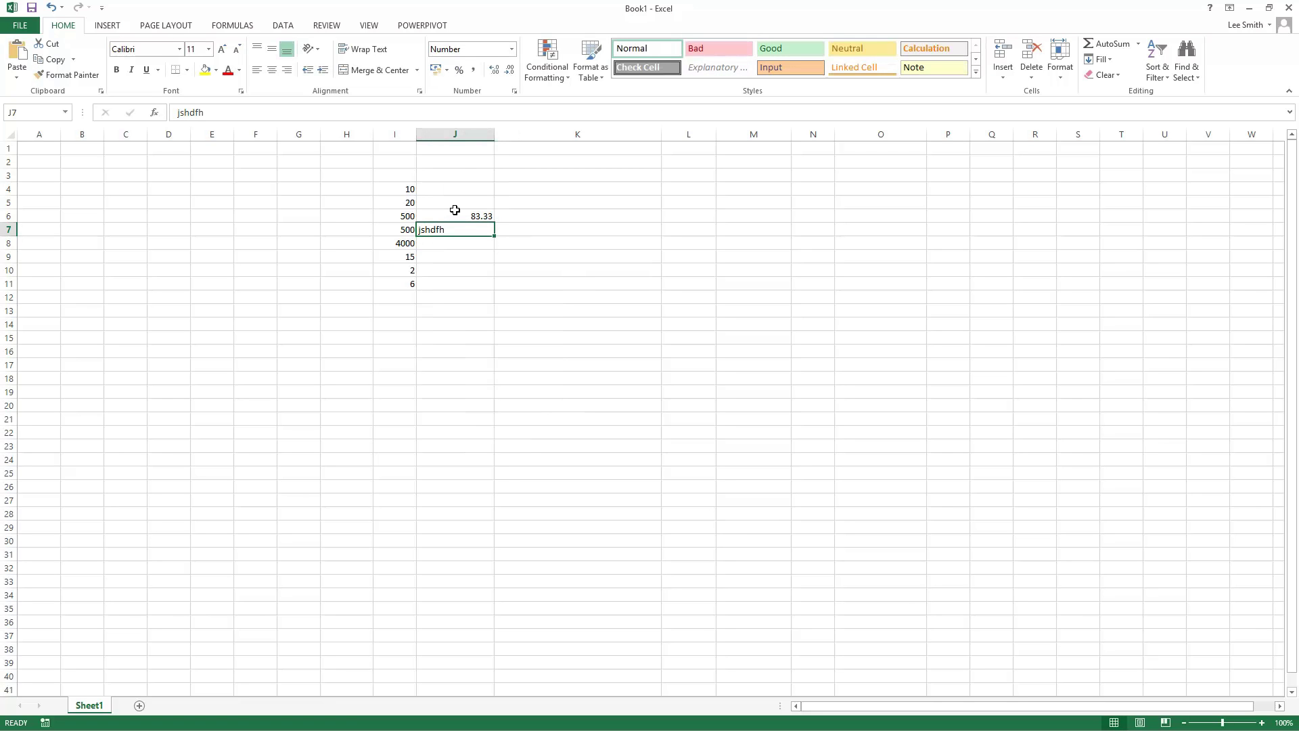
{"action": "key", "text": "Delete"}
Set the Number format of cell J6 to 3 decimal places.
{"action": "left_click", "coordinate": [457, 213]}
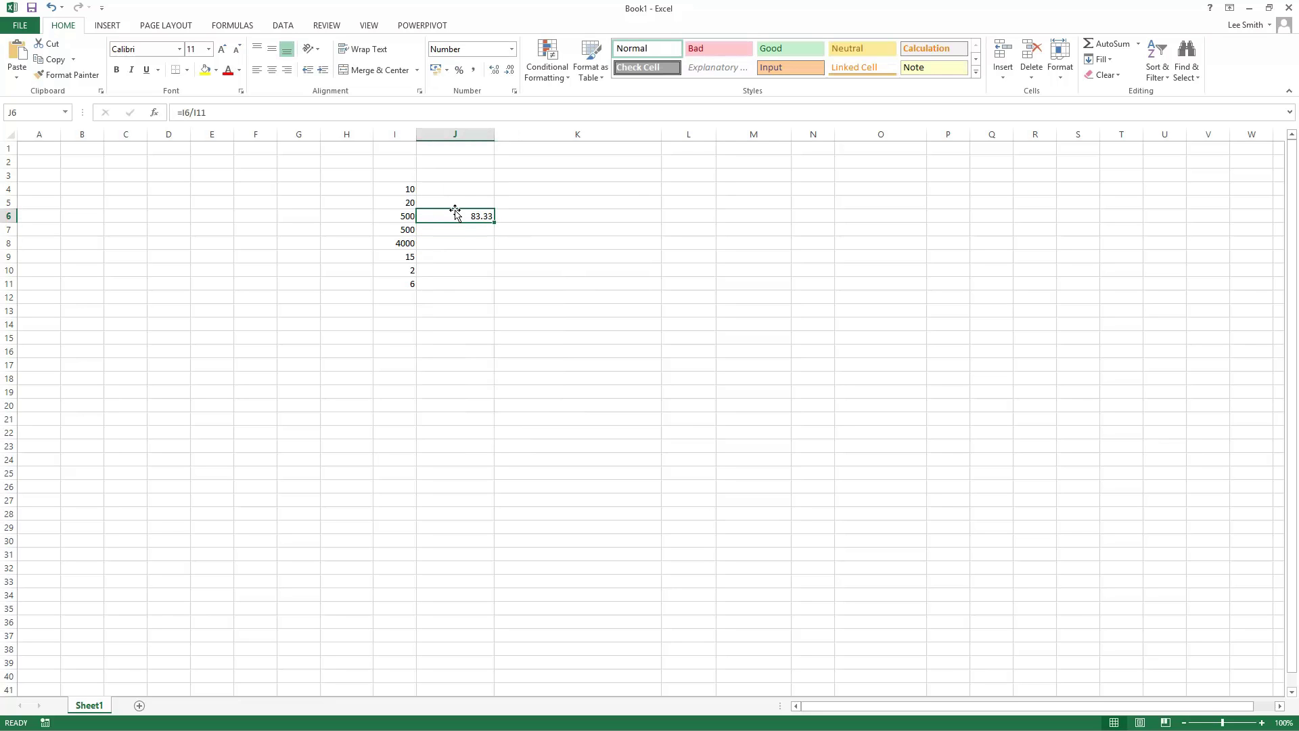
{"action": "right_click", "coordinate": [458, 213]}
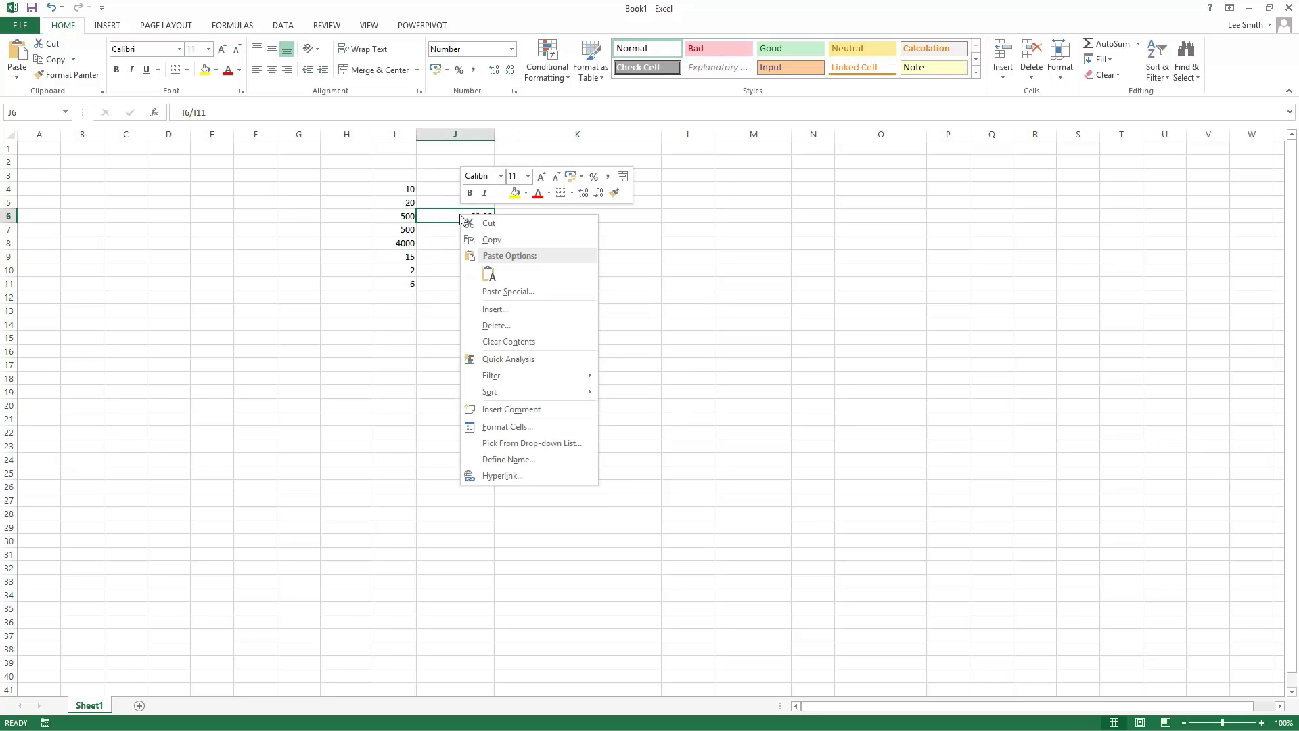
{"action": "left_click", "coordinate": [525, 429]}
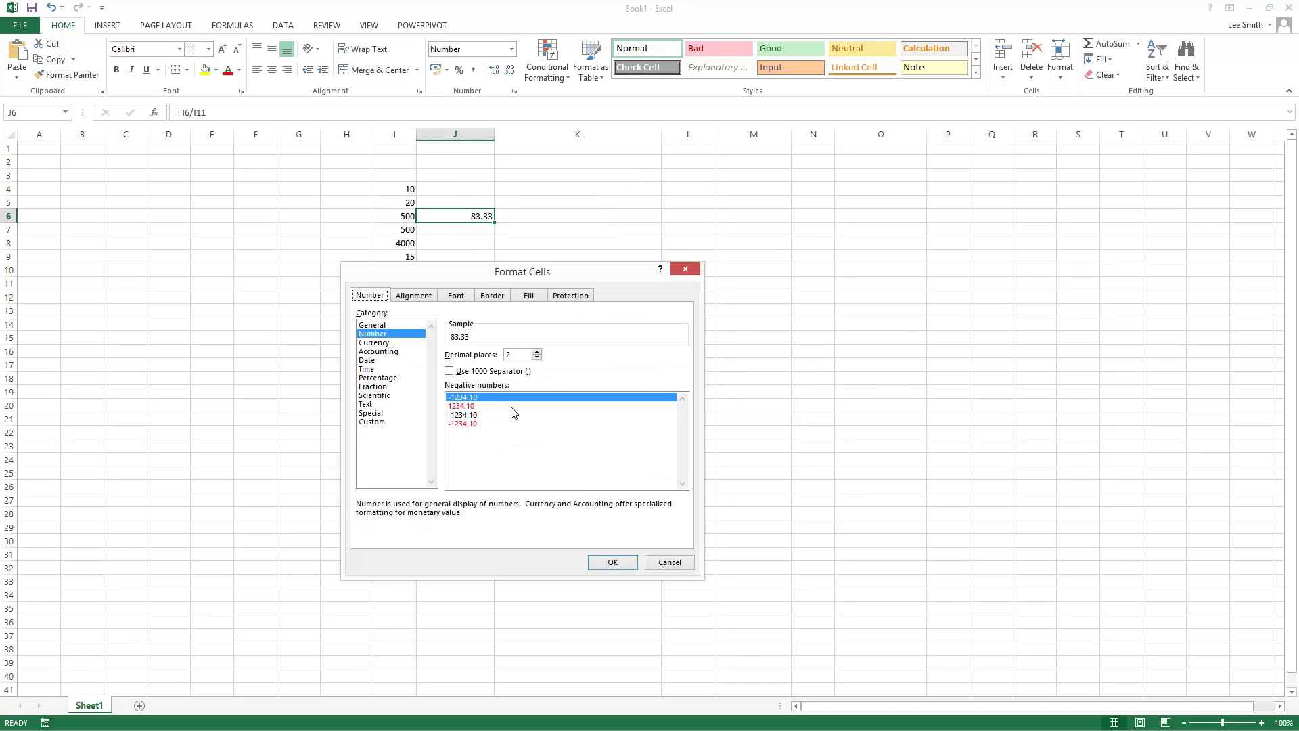
{"action": "left_click", "coordinate": [537, 352]}
{"action": "left_click", "coordinate": [611, 562]}
{"action": "left_click", "coordinate": [572, 512]}
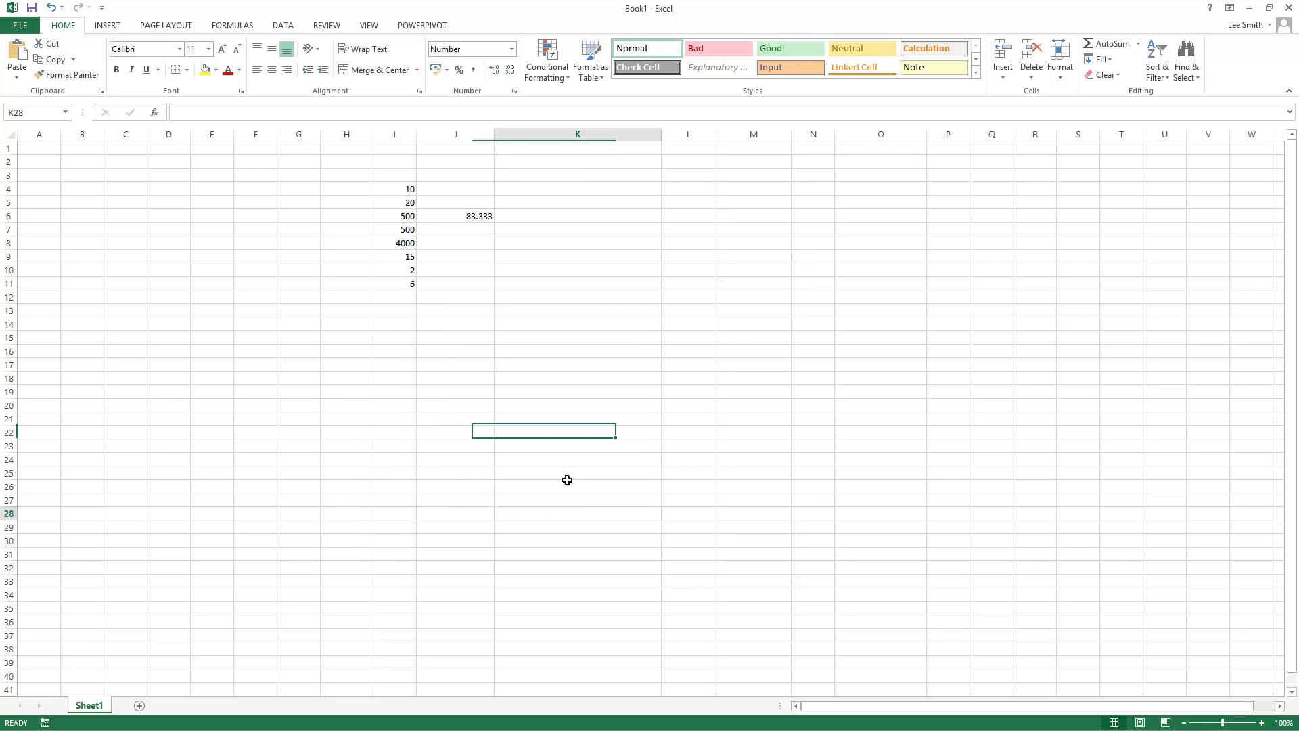
Set the Number format of cell J6 to 2 decimal places.
{"action": "left_click", "coordinate": [469, 217]}
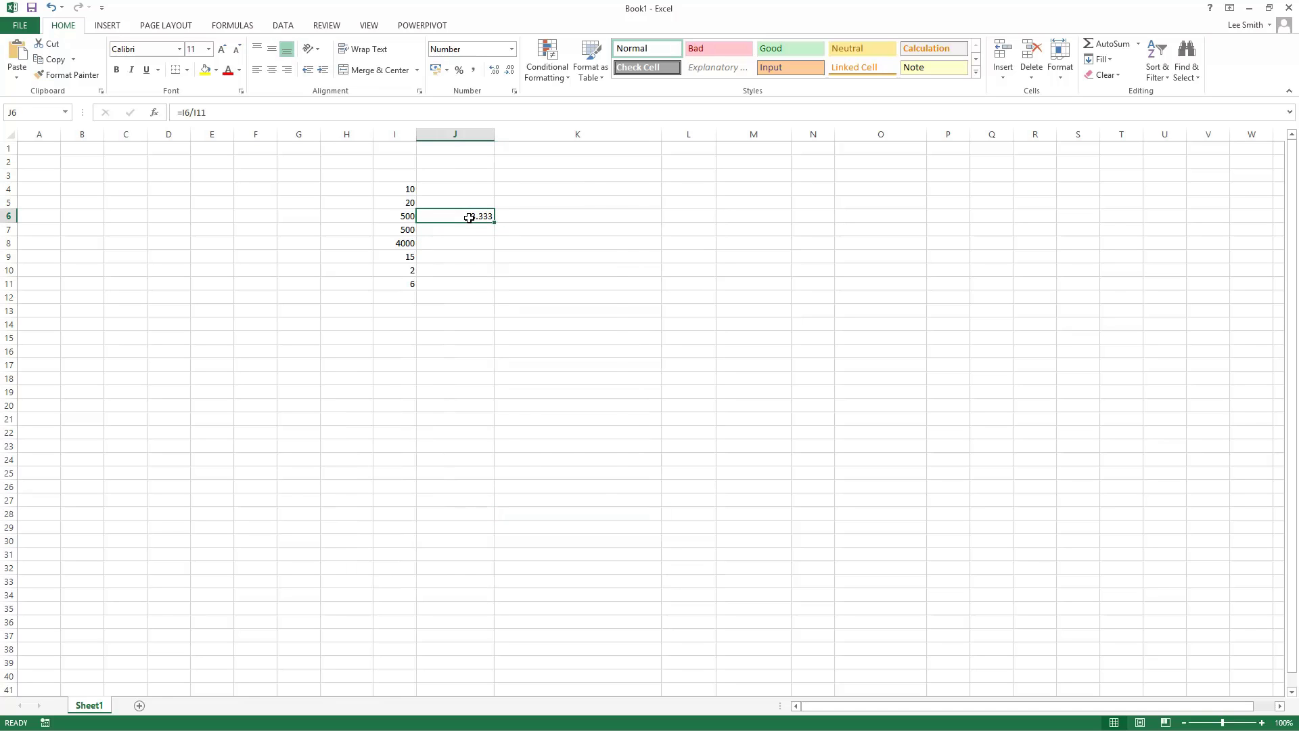
{"action": "right_click", "coordinate": [469, 217]}
{"action": "left_click", "coordinate": [494, 429]}
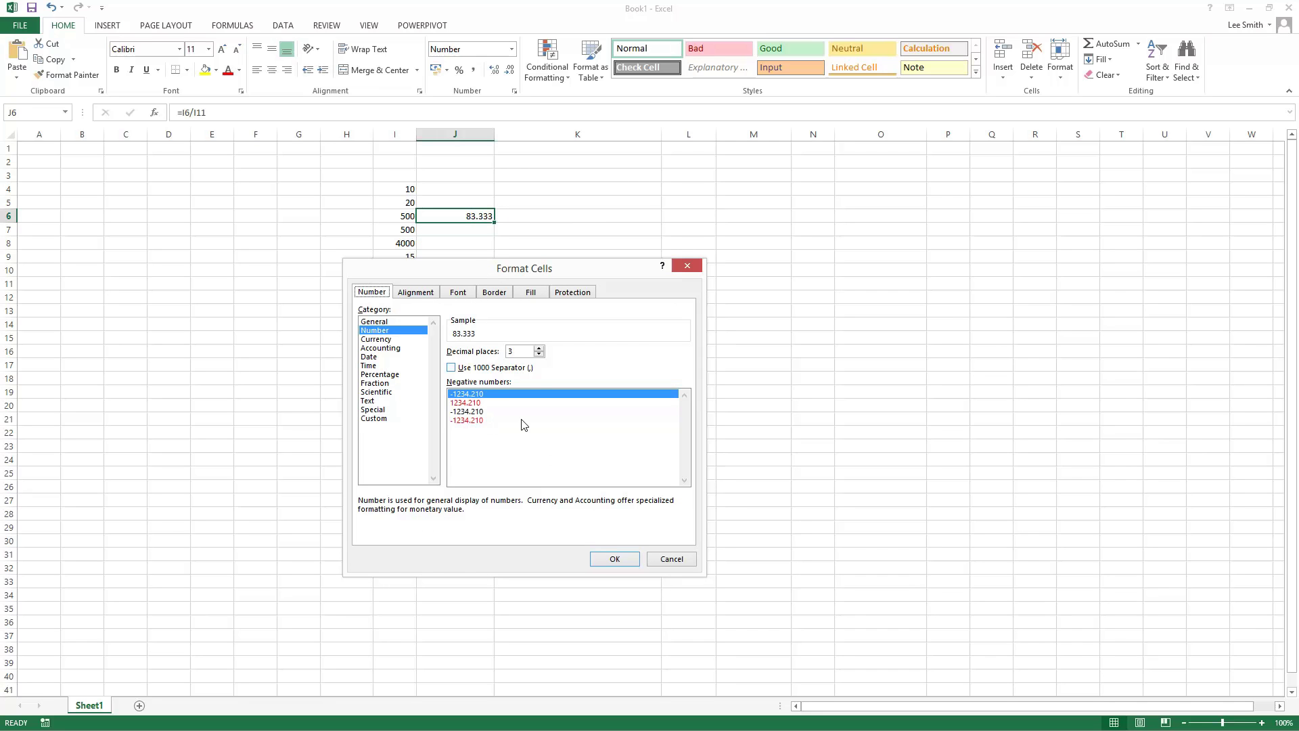
{"action": "left_click", "coordinate": [539, 355]}
{"action": "left_click", "coordinate": [611, 561]}
{"action": "left_click", "coordinate": [554, 448]}
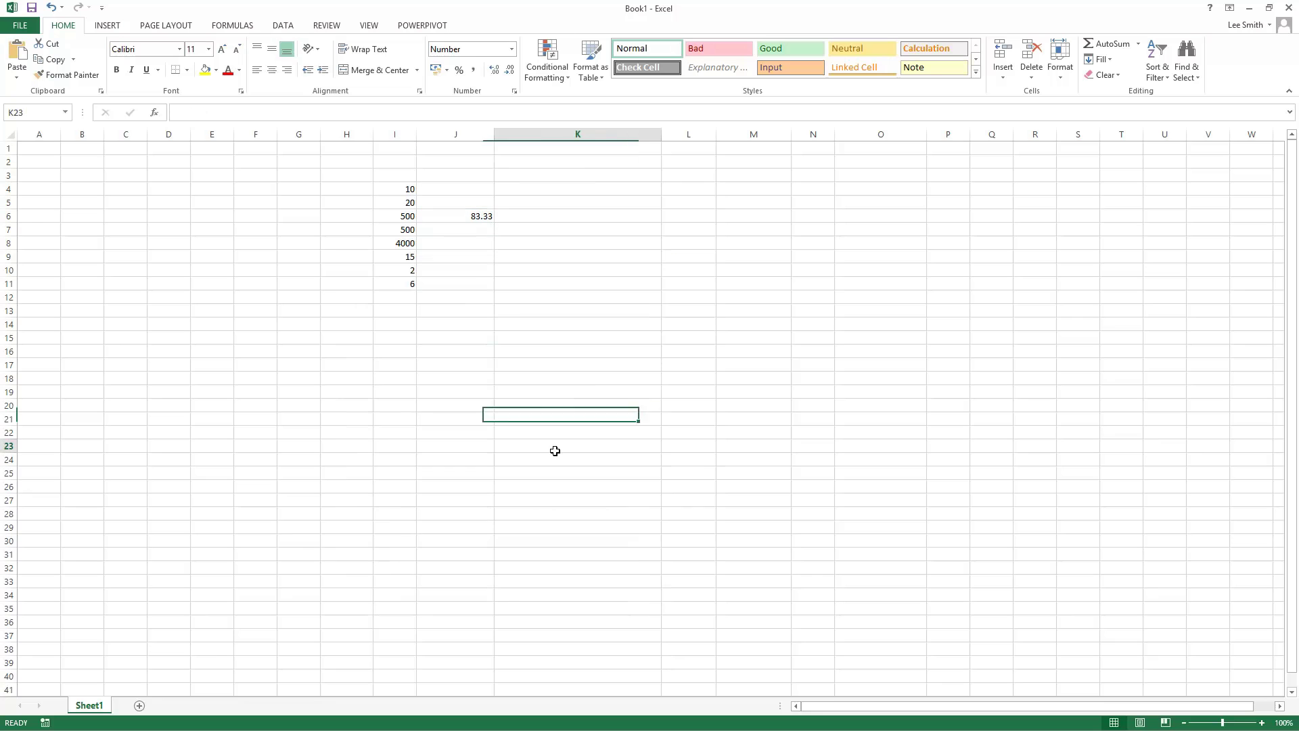
Enter 100, 250 and 100 in cells K6 to K8.
{"action": "left_click", "coordinate": [512, 55]}
{"action": "left_click", "coordinate": [648, 289]}
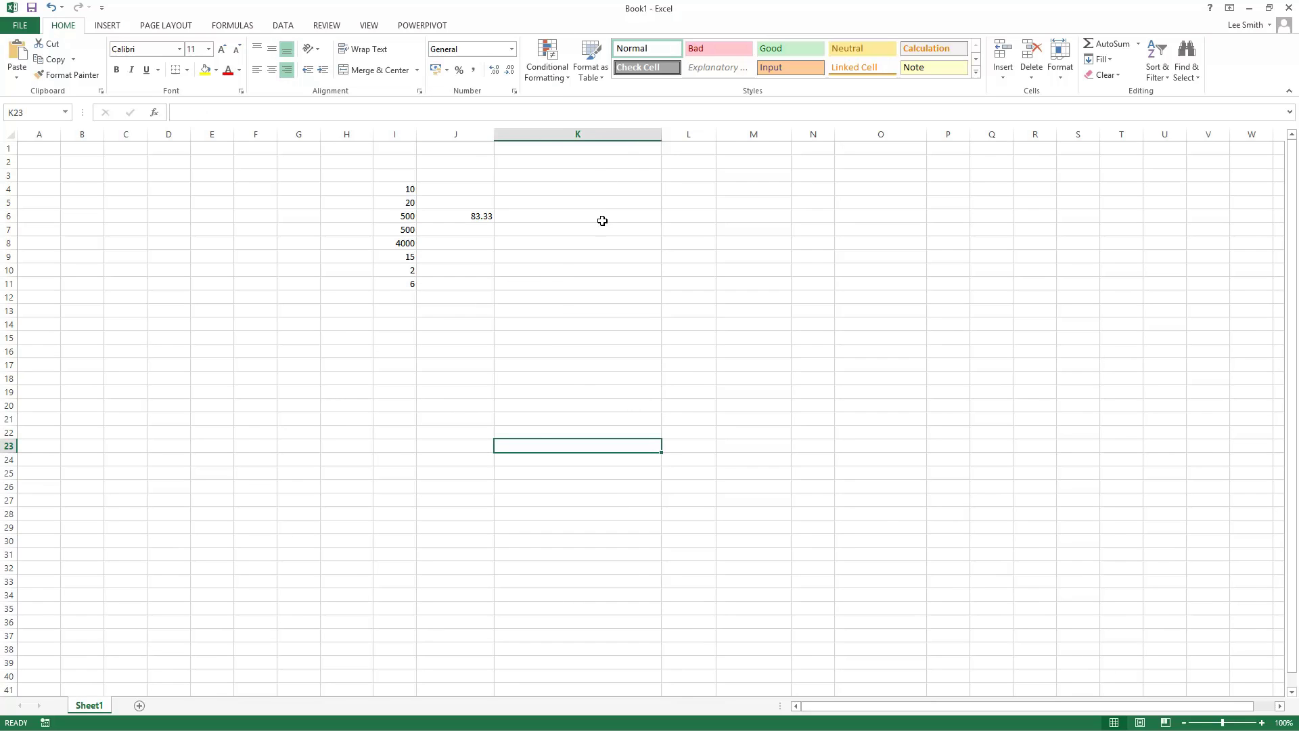
{"action": "left_click", "coordinate": [602, 218]}
{"action": "type", "text": "100"}
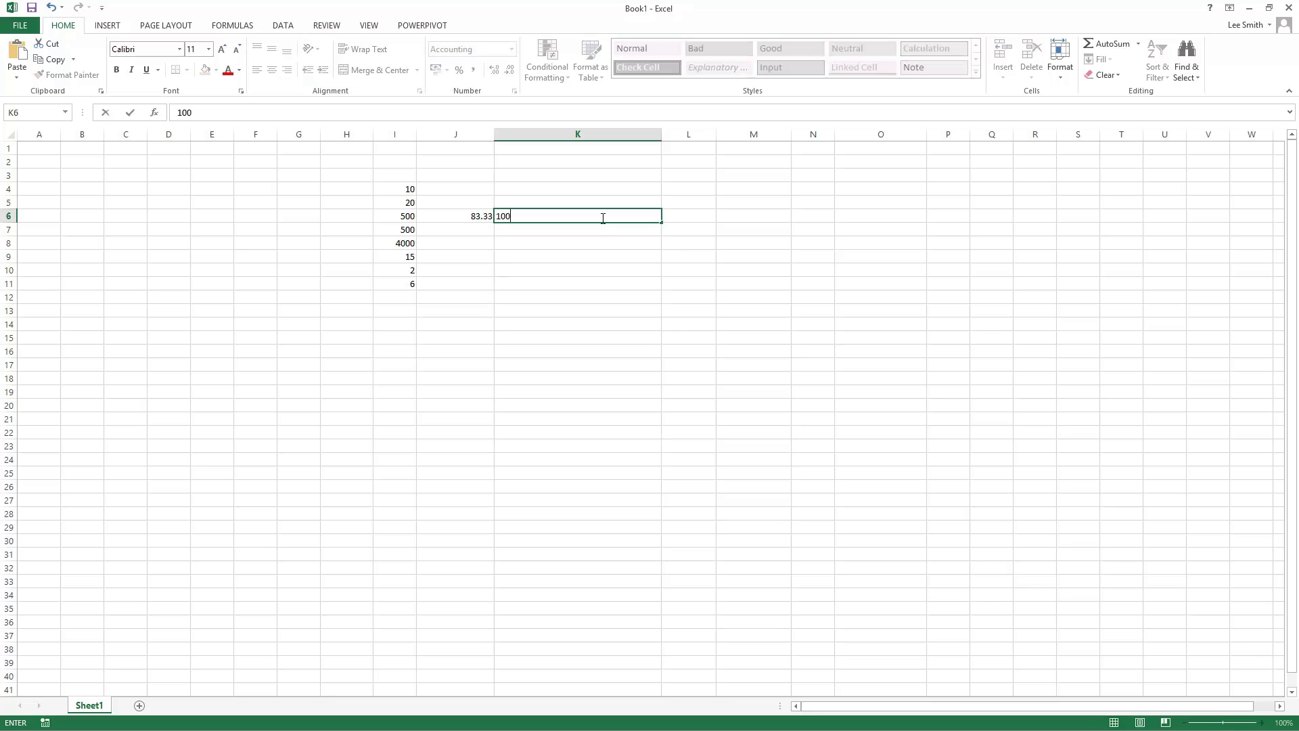
{"action": "key", "text": "Return"}
{"action": "type", "text": "250"}
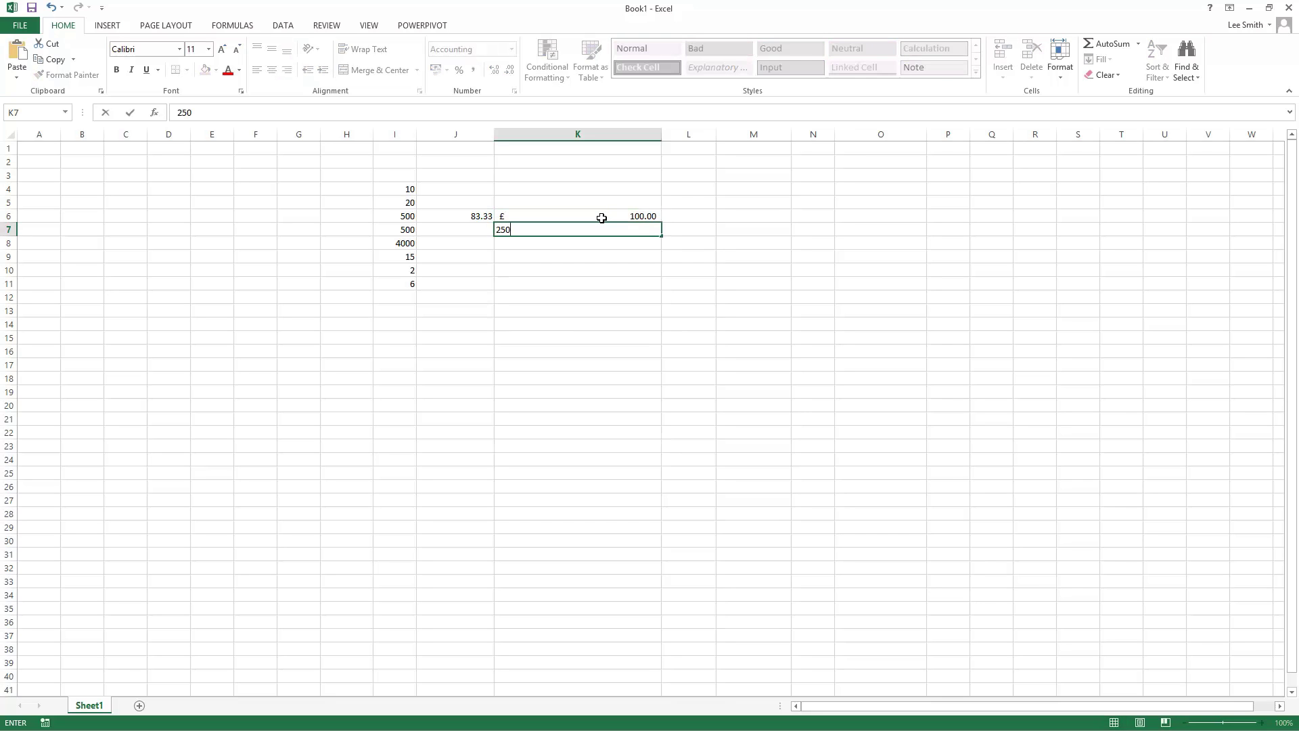
{"action": "key", "text": "Return"}
{"action": "type", "text": "100"}
{"action": "key", "text": "Return"}
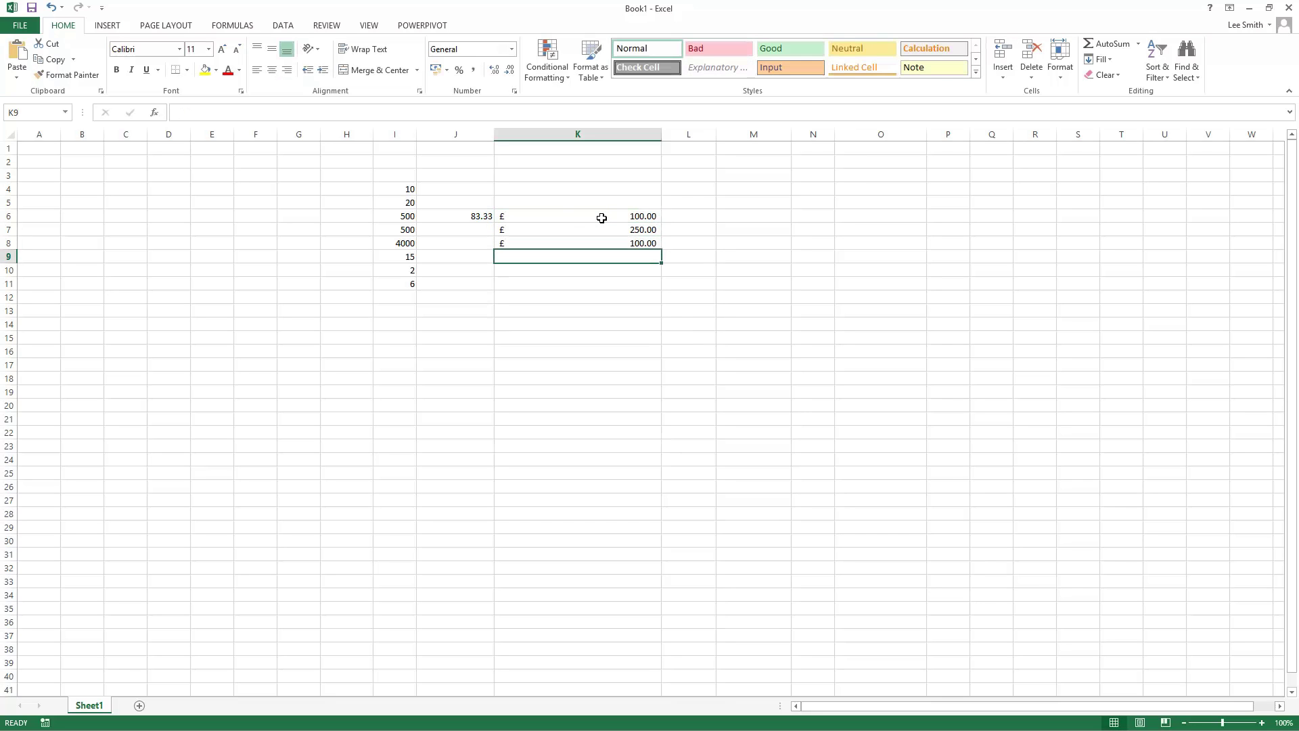
Change cell K8 to 1000 and enter 50000 in cell K9.
{"action": "key", "text": "Up"}
{"action": "key", "text": "F2"}
{"action": "type", "text": "0"}
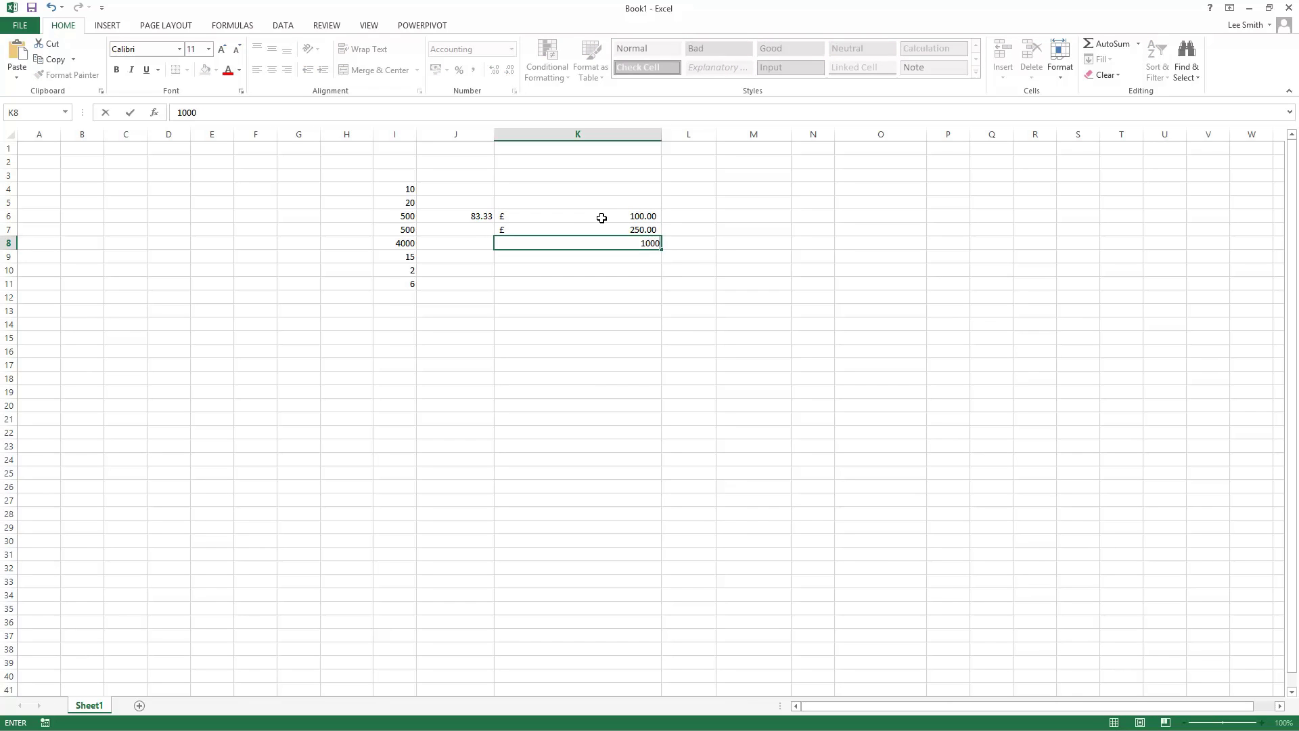
{"action": "key", "text": "Return"}
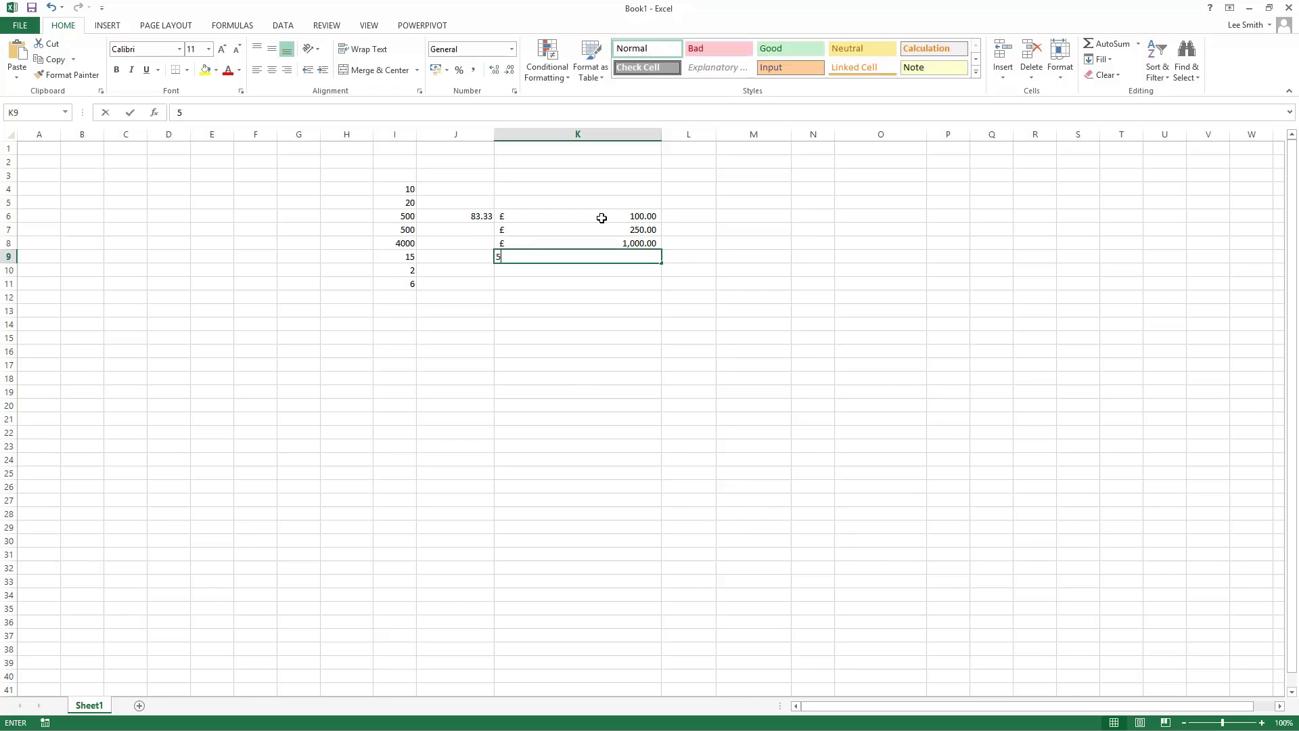
{"action": "type", "text": "50000"}
{"action": "key", "text": "Return"}
Apply the Currency format to the amounts in cells K6 to K9.
{"action": "key", "text": "Up"}
{"action": "key", "text": "Up"}
{"action": "key", "text": "Up"}
{"action": "key", "text": "Up"}
{"action": "key", "text": "shift+Down"}
{"action": "key", "text": "shift+Down"}
{"action": "key", "text": "shift+Down"}
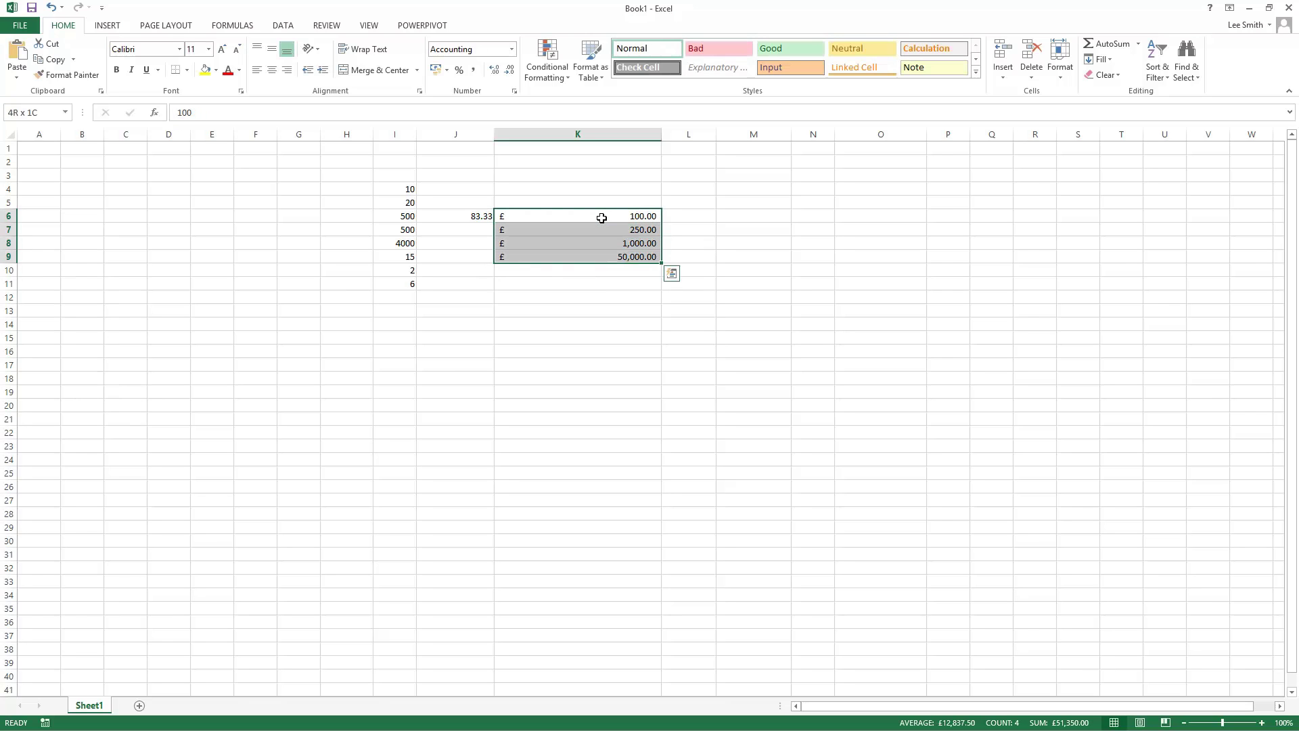
{"action": "left_click", "coordinate": [511, 49]}
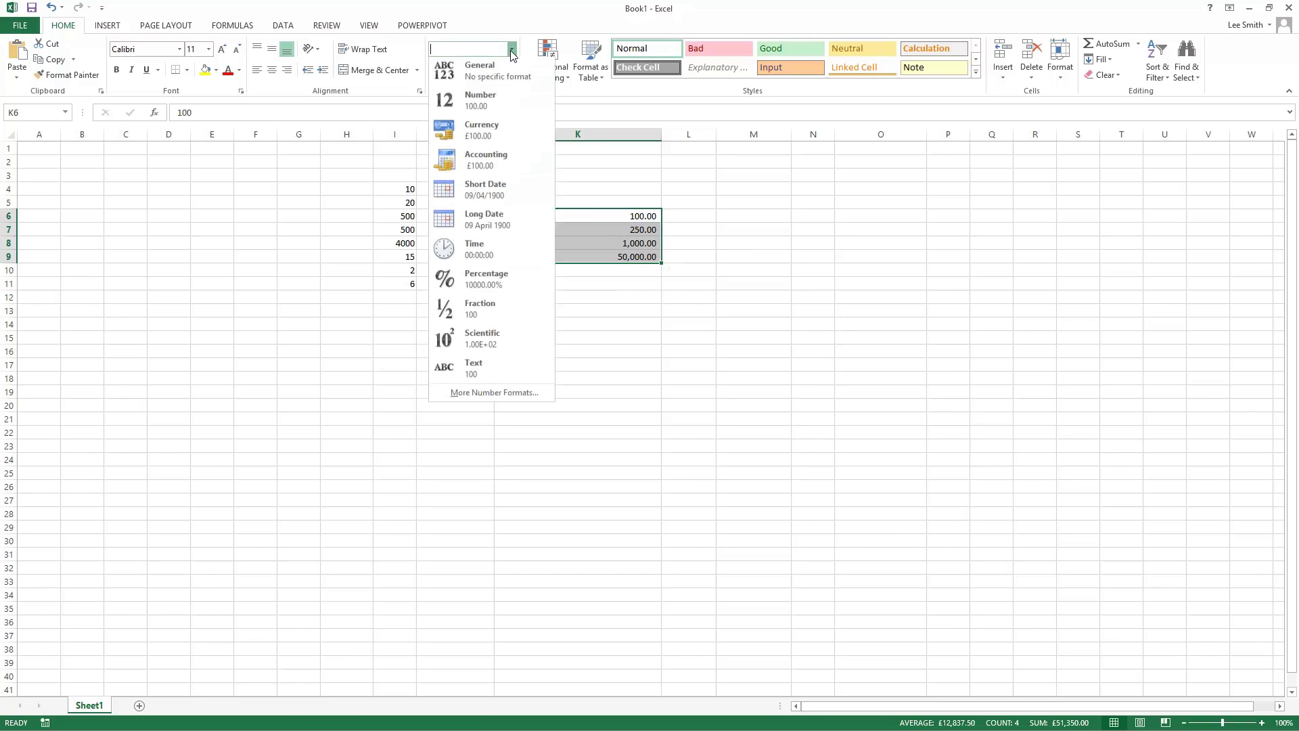
{"action": "left_click", "coordinate": [504, 130]}
{"action": "left_click", "coordinate": [592, 355]}
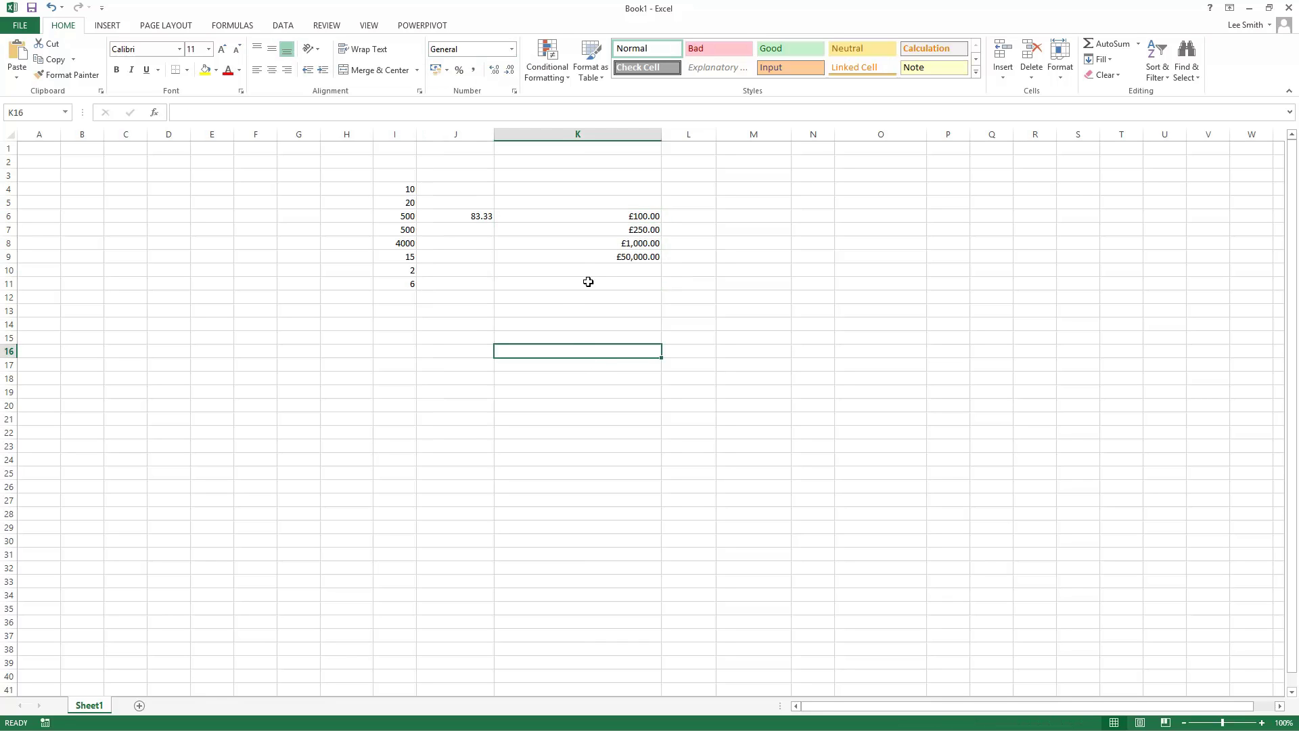
Review the Currency settings of cell K6 in Format Cells and the list of available number formats.
{"action": "left_click", "coordinate": [609, 259]}
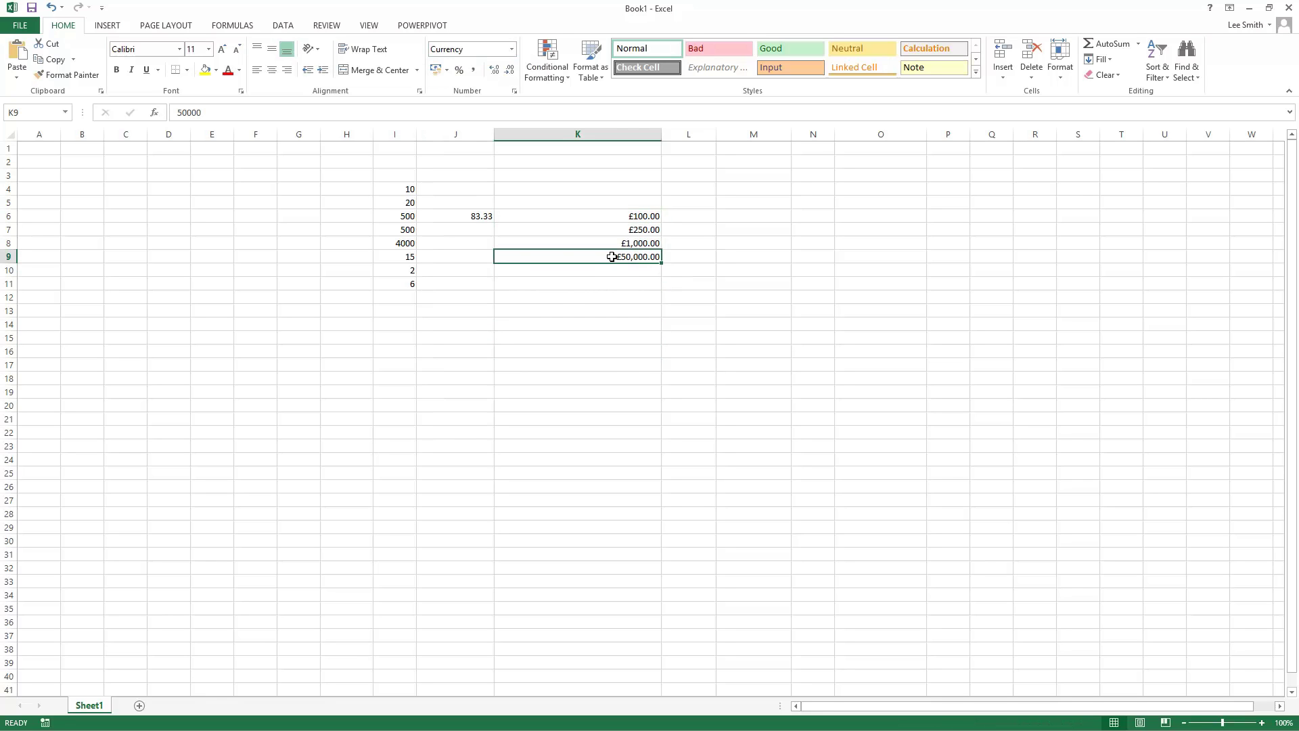
{"action": "left_click", "coordinate": [627, 227]}
{"action": "right_click", "coordinate": [627, 216]}
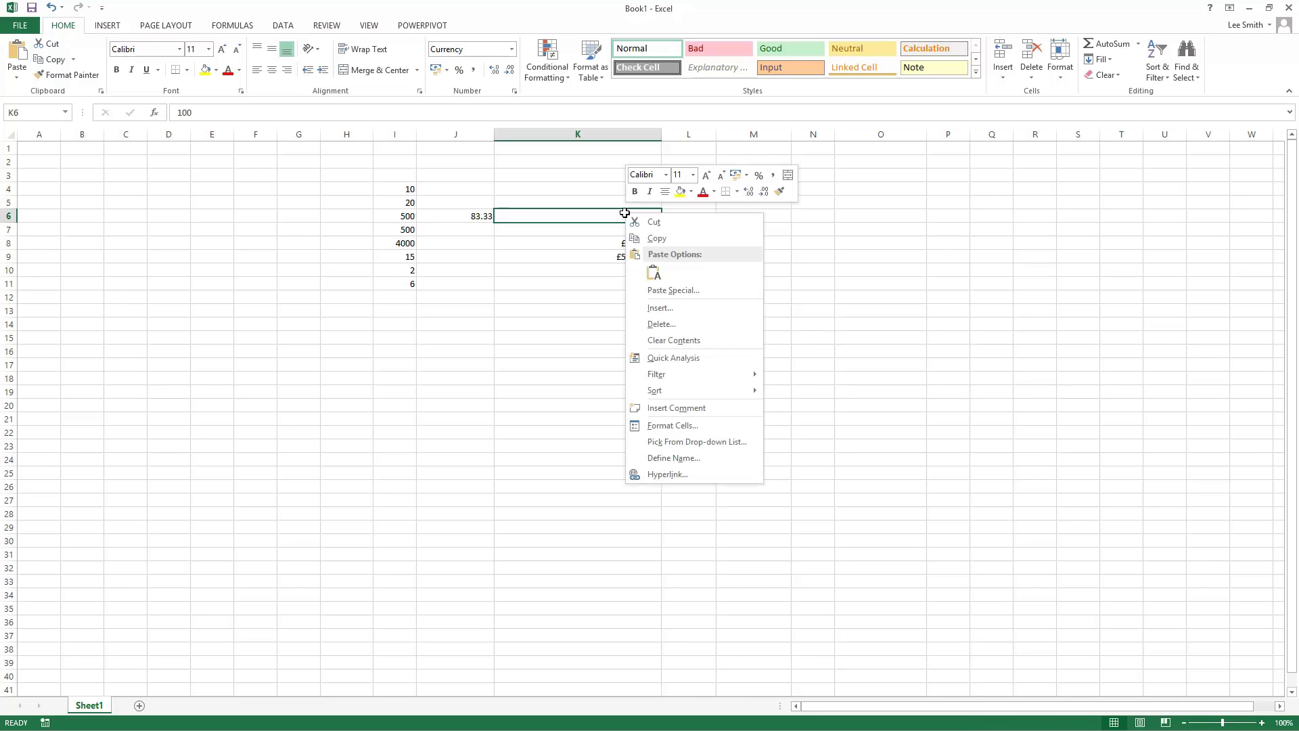
{"action": "left_click", "coordinate": [697, 424]}
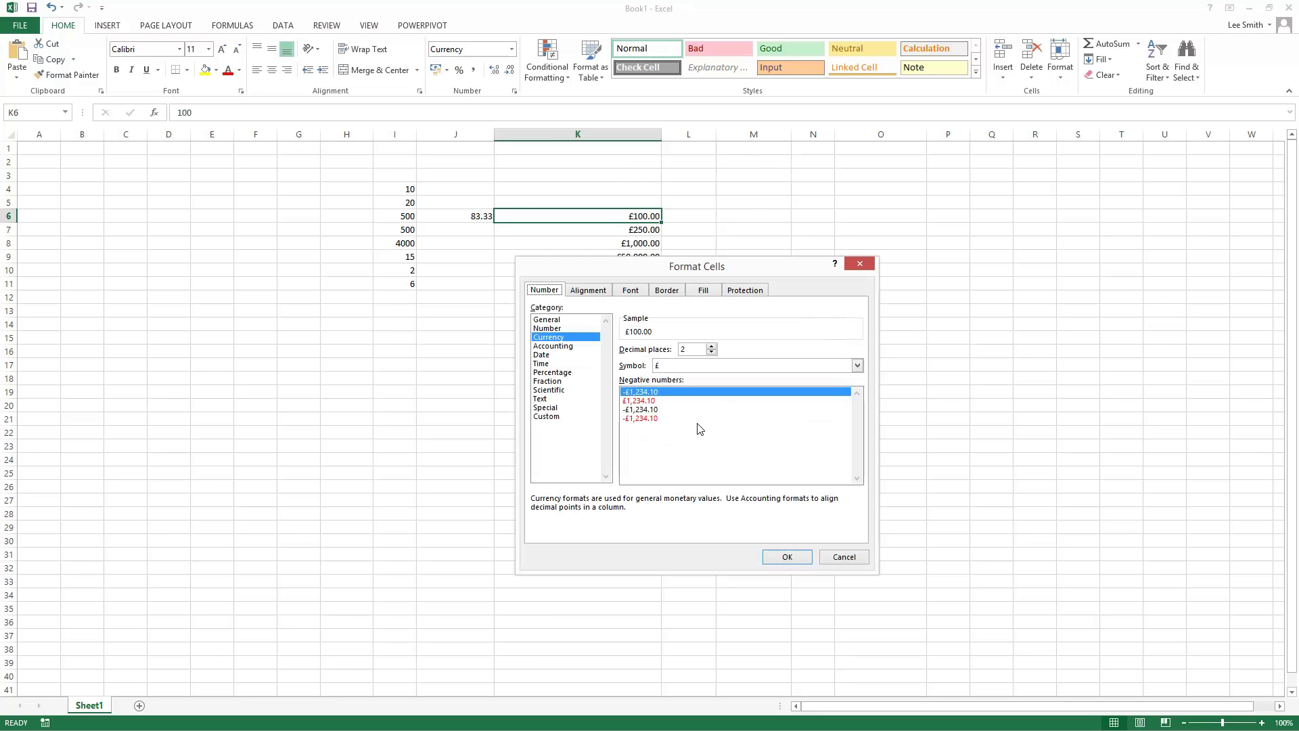
{"action": "left_click", "coordinate": [845, 560]}
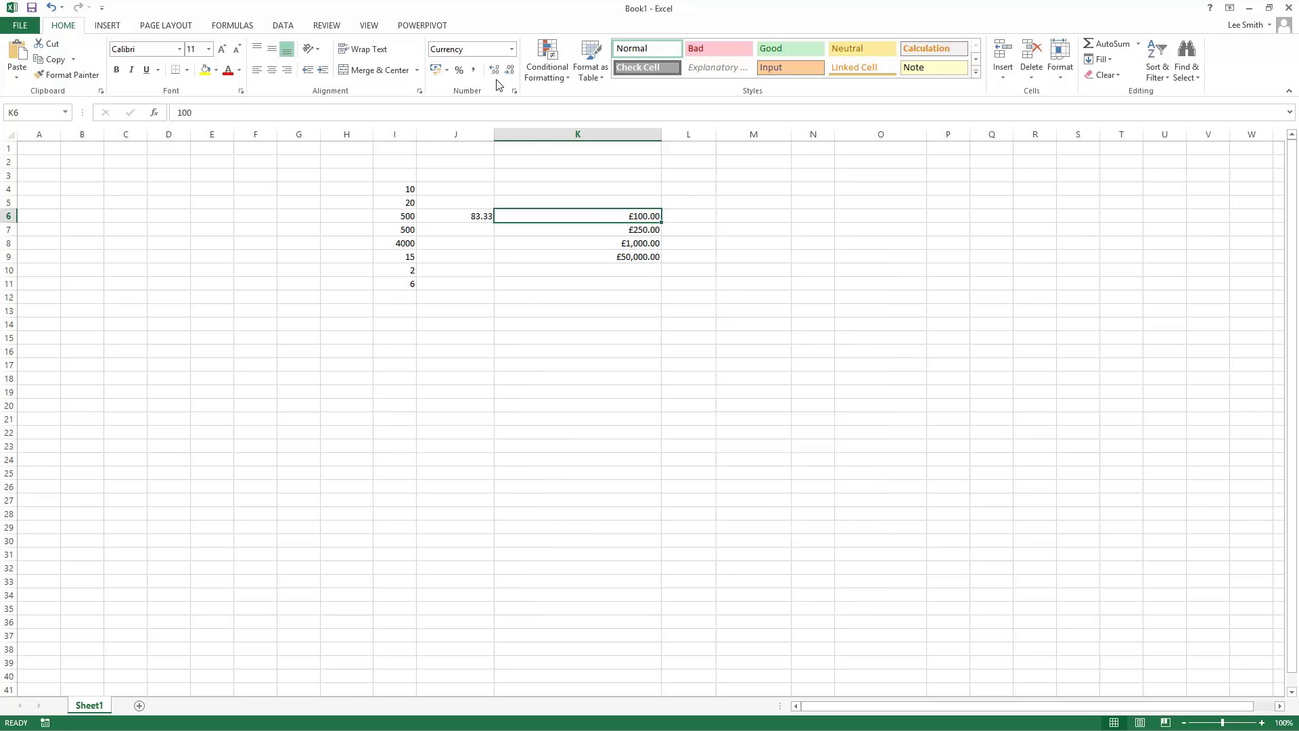
{"action": "left_click", "coordinate": [511, 50]}
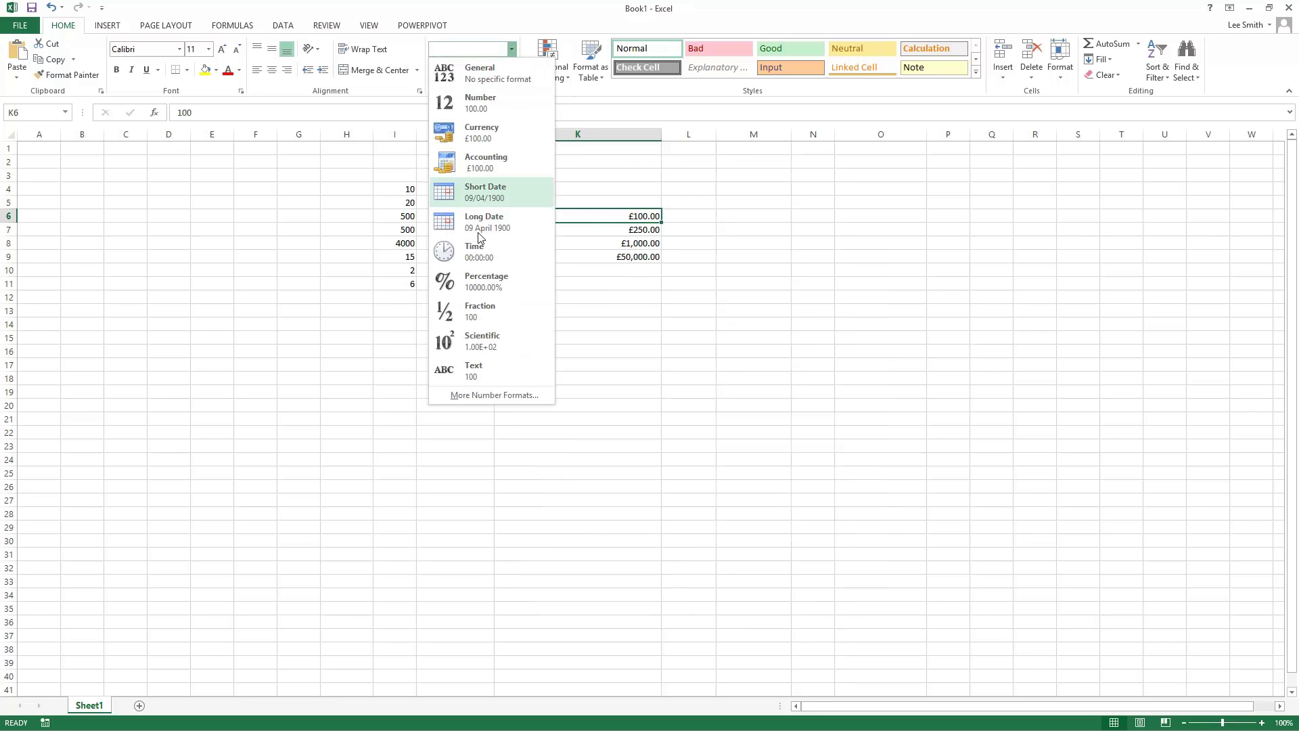
{"action": "left_click", "coordinate": [653, 353]}
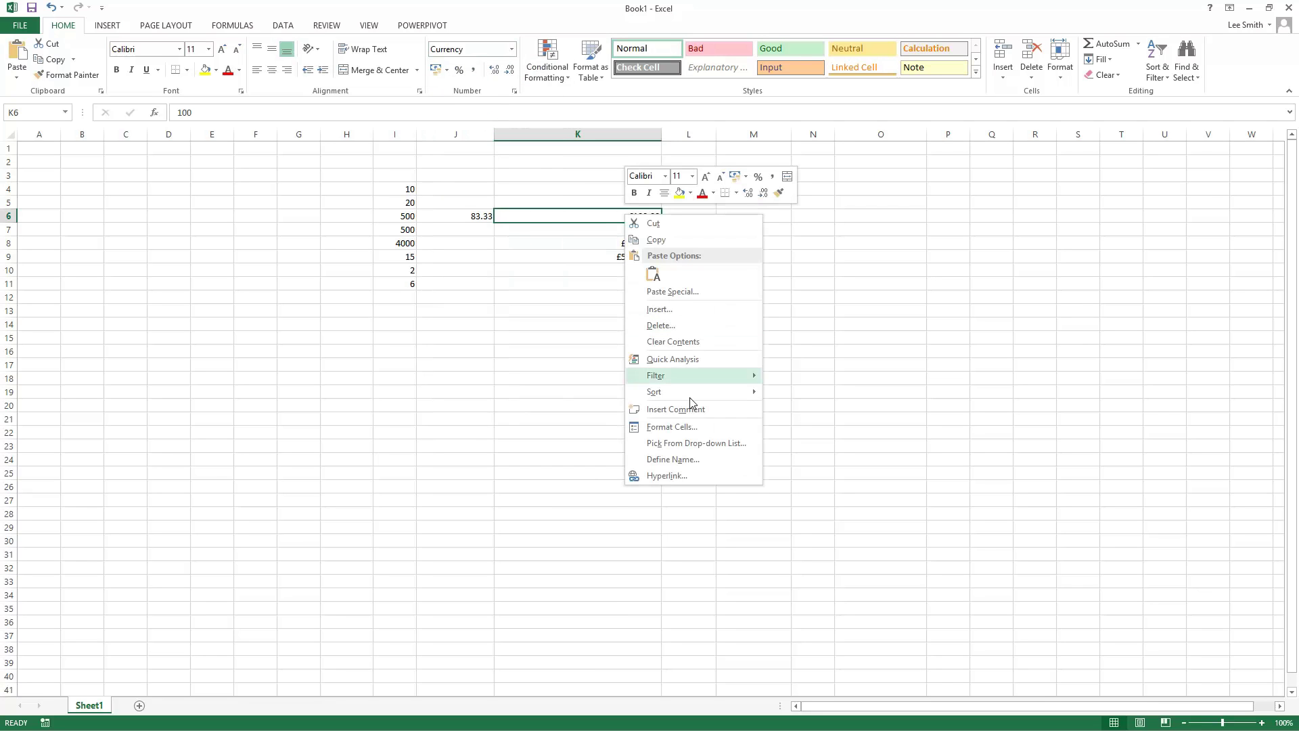
Browse the available currency symbols in the Format Cells settings of cell K6, keeping the £ symbol.
{"action": "left_click", "coordinate": [689, 425]}
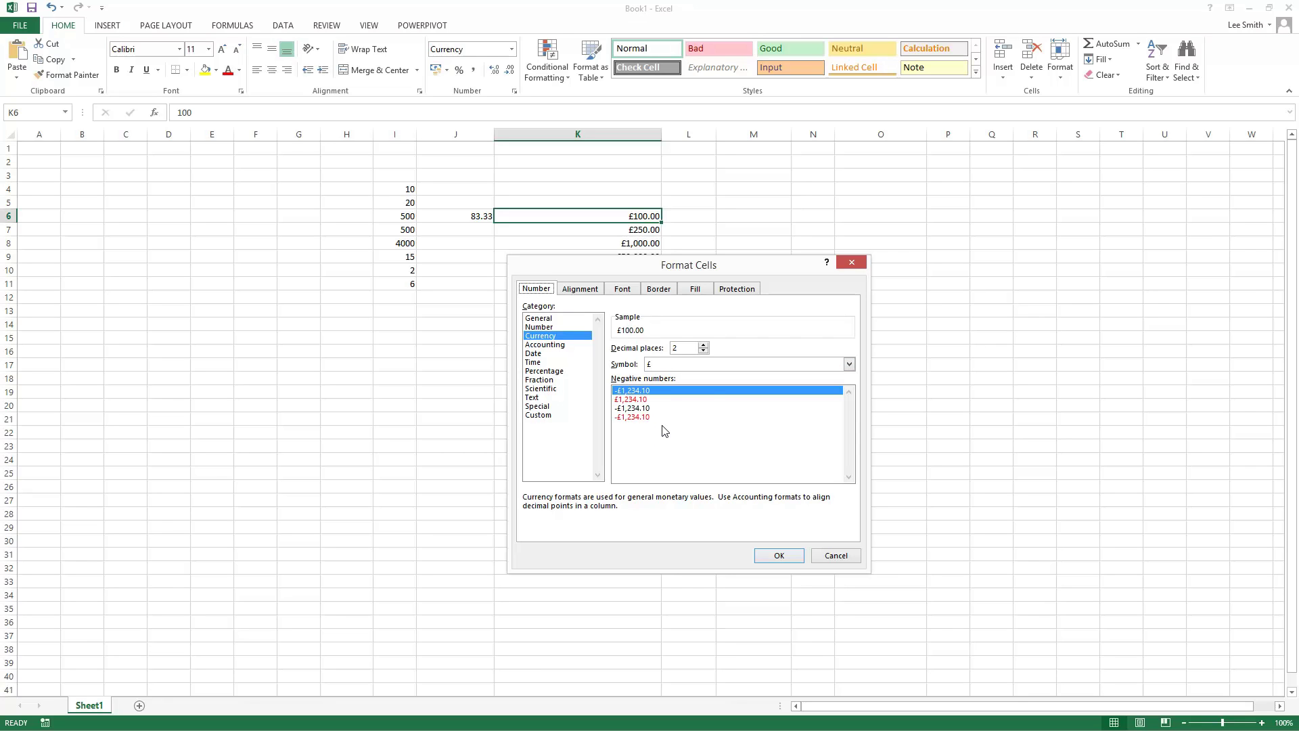
{"action": "left_click", "coordinate": [714, 366]}
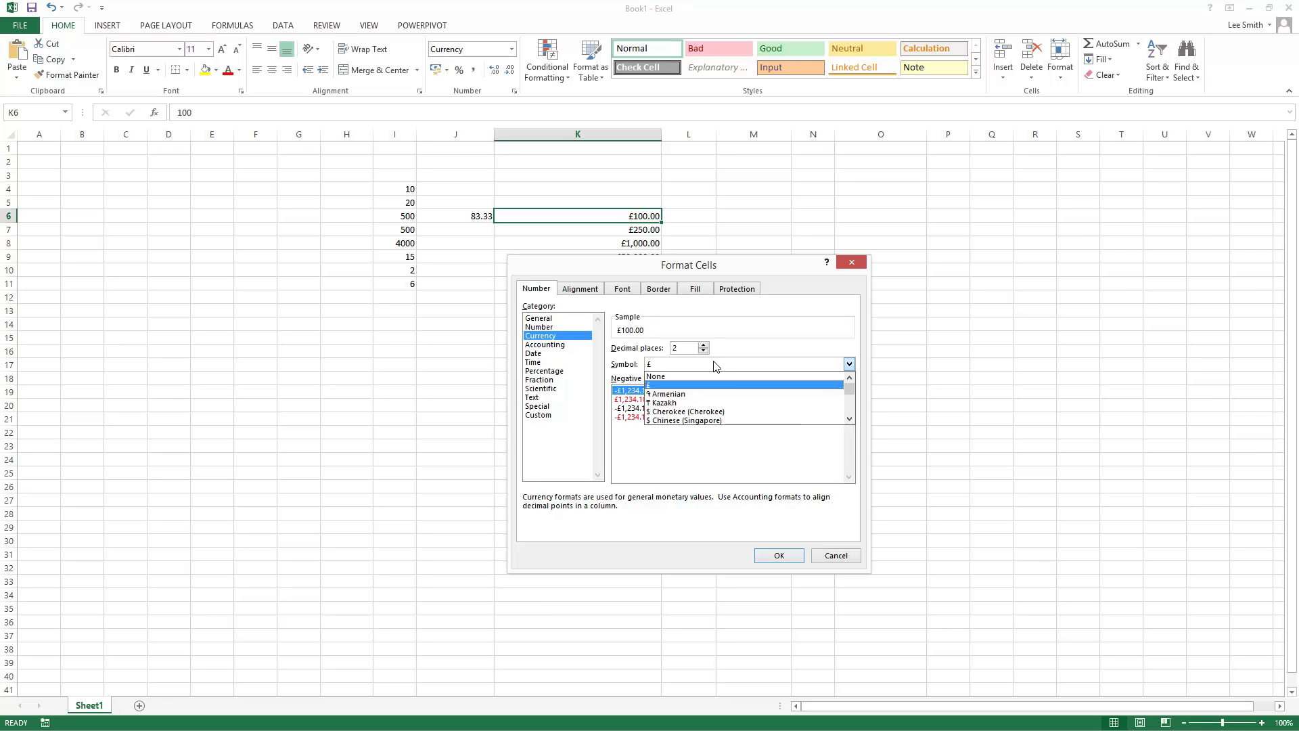
{"action": "left_click", "coordinate": [851, 421]}
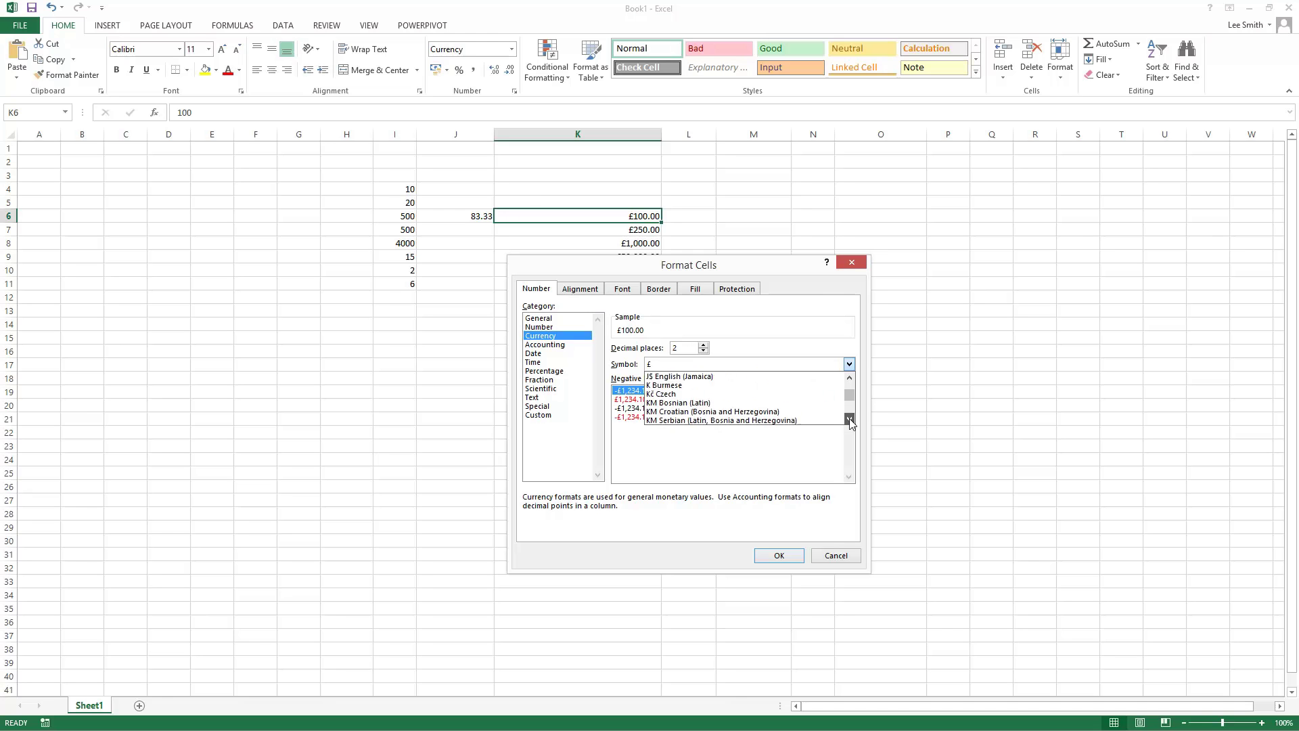
{"action": "left_click", "coordinate": [849, 419]}
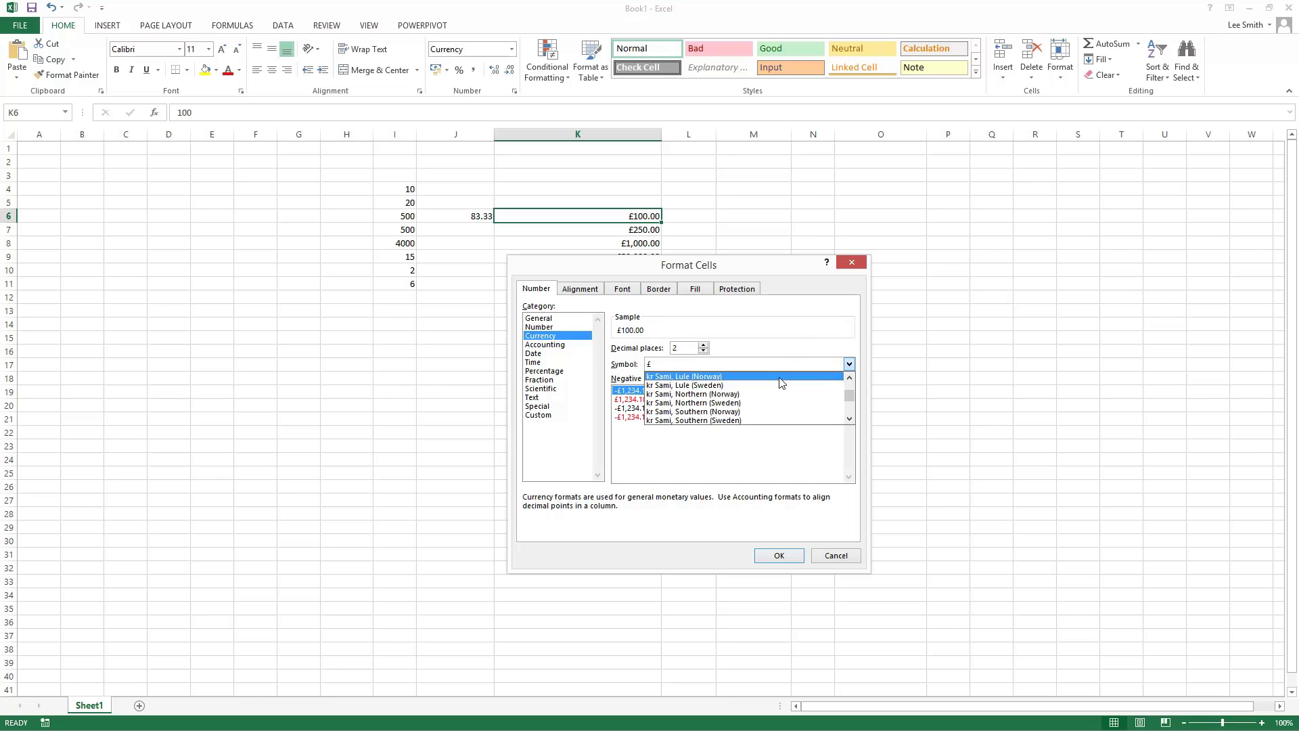
{"action": "left_click", "coordinate": [796, 336]}
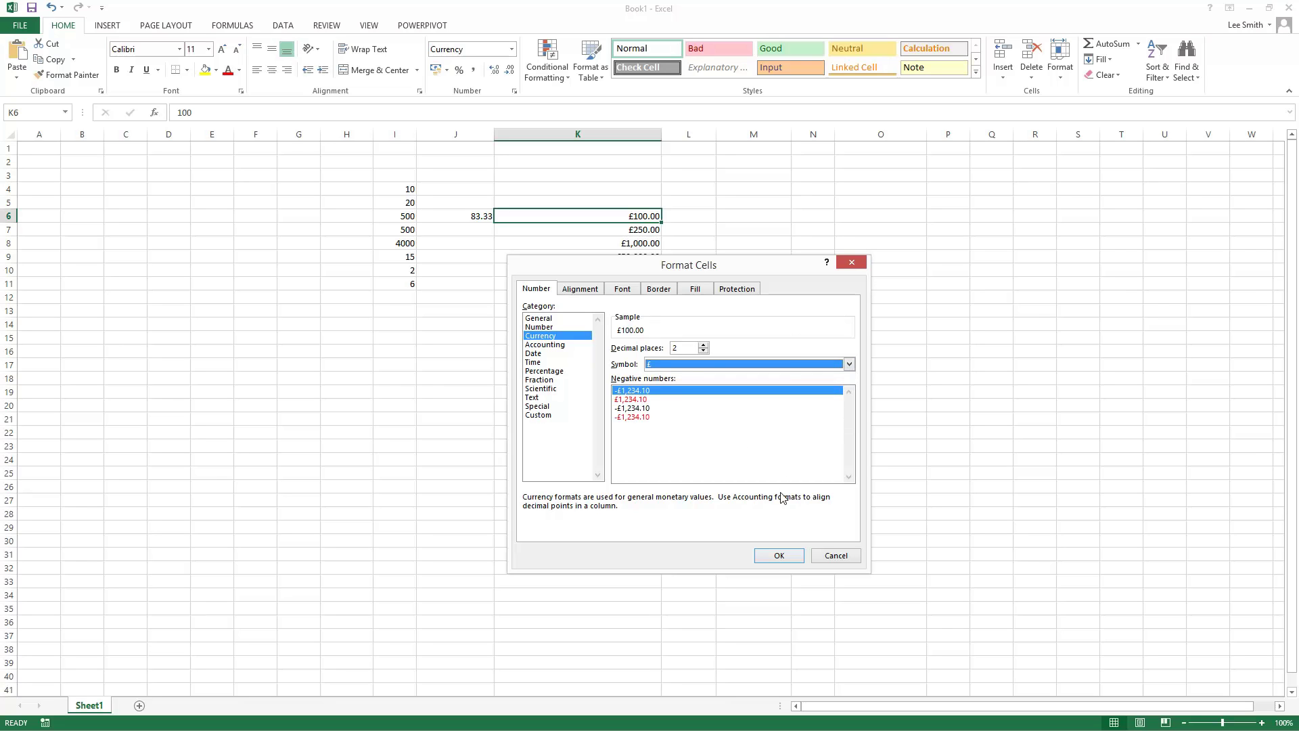
{"action": "left_click", "coordinate": [779, 555]}
{"action": "left_click", "coordinate": [710, 517]}
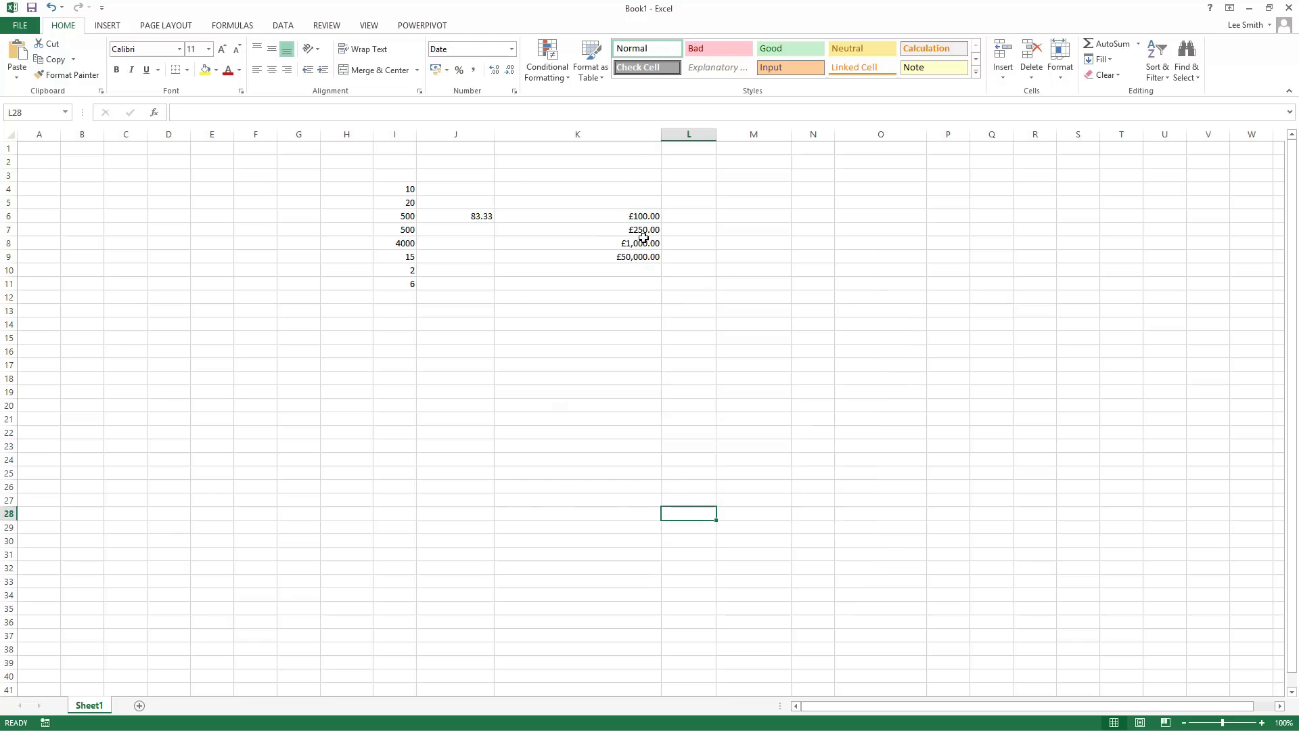
Apply the Accounting format to the amounts in cells K6 to K9.
{"action": "left_click", "coordinate": [511, 49]}
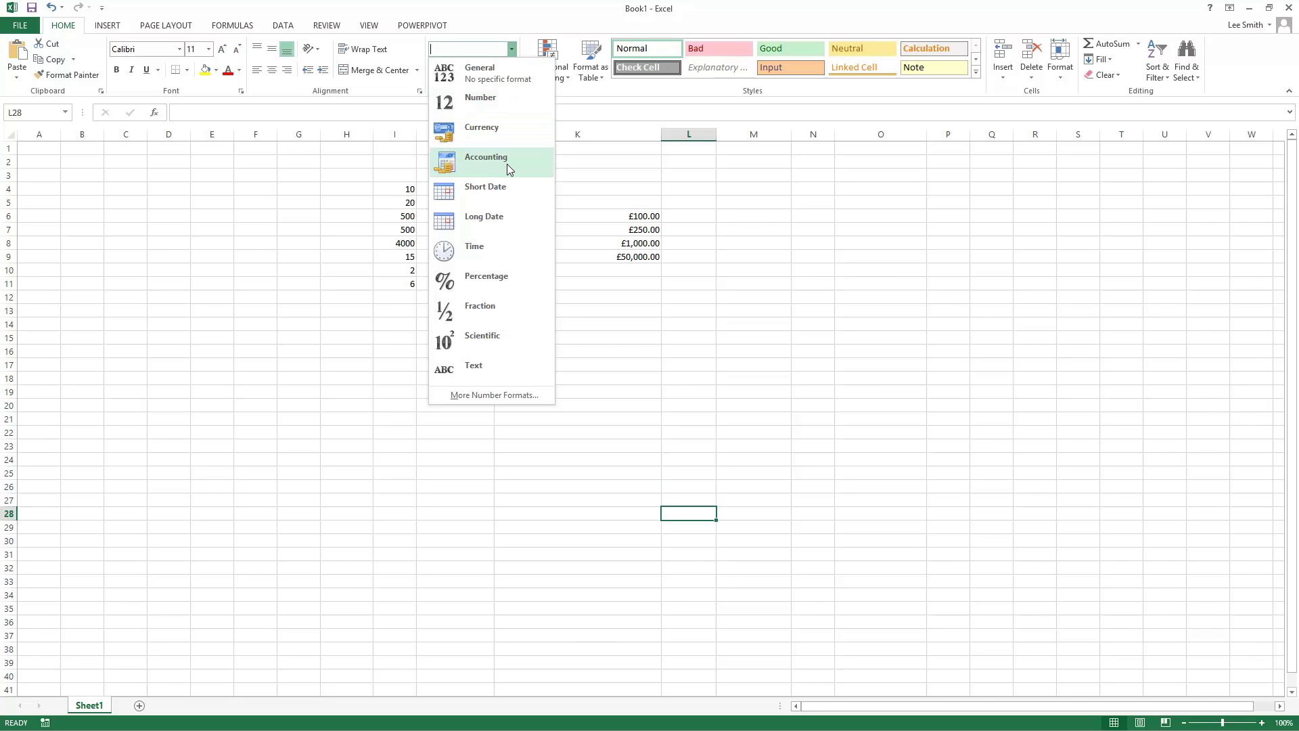
{"action": "left_click", "coordinate": [636, 216]}
{"action": "left_click_drag", "start_coordinate": [639, 216], "coordinate": [642, 258]}
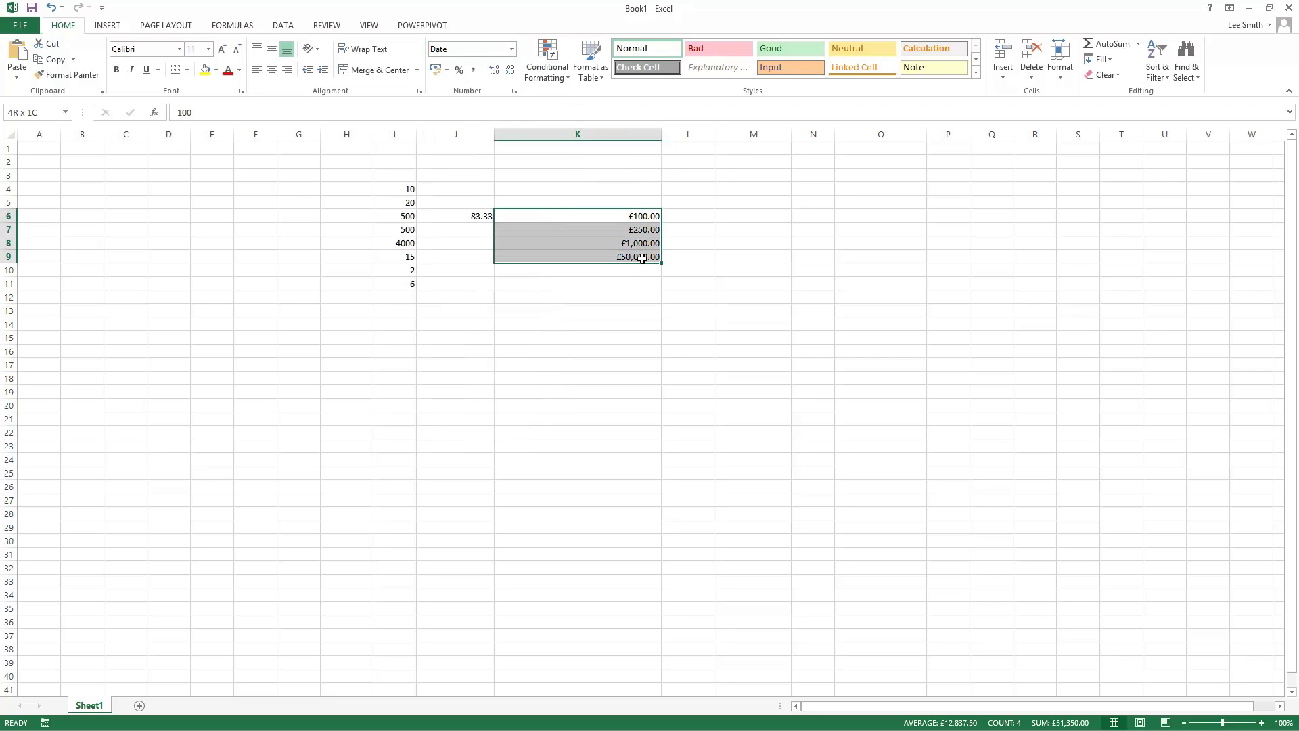
{"action": "left_click", "coordinate": [512, 49]}
{"action": "left_click", "coordinate": [518, 160]}
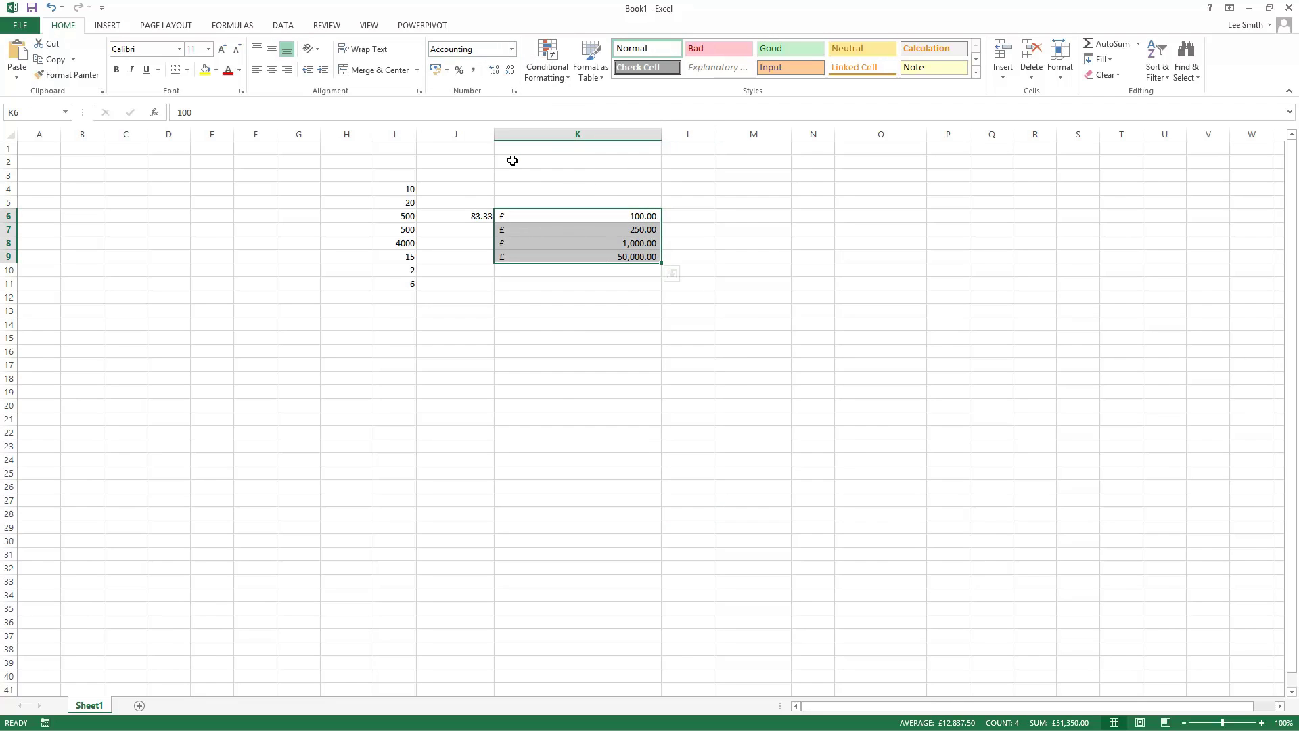
{"action": "left_click", "coordinate": [557, 309]}
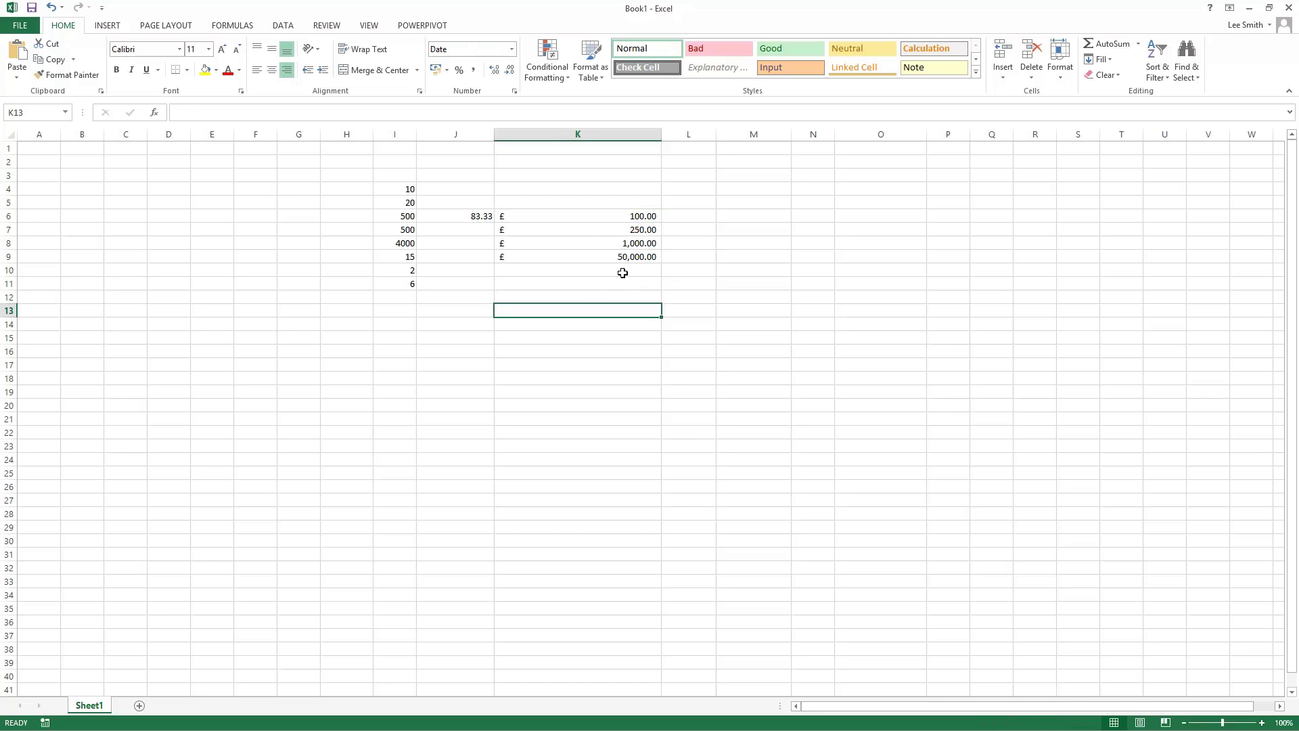
Switch cells K6 to K9 twice between the Currency and Accounting formats to compare them, ending on Accounting.
{"action": "left_click_drag", "start_coordinate": [609, 218], "coordinate": [622, 263]}
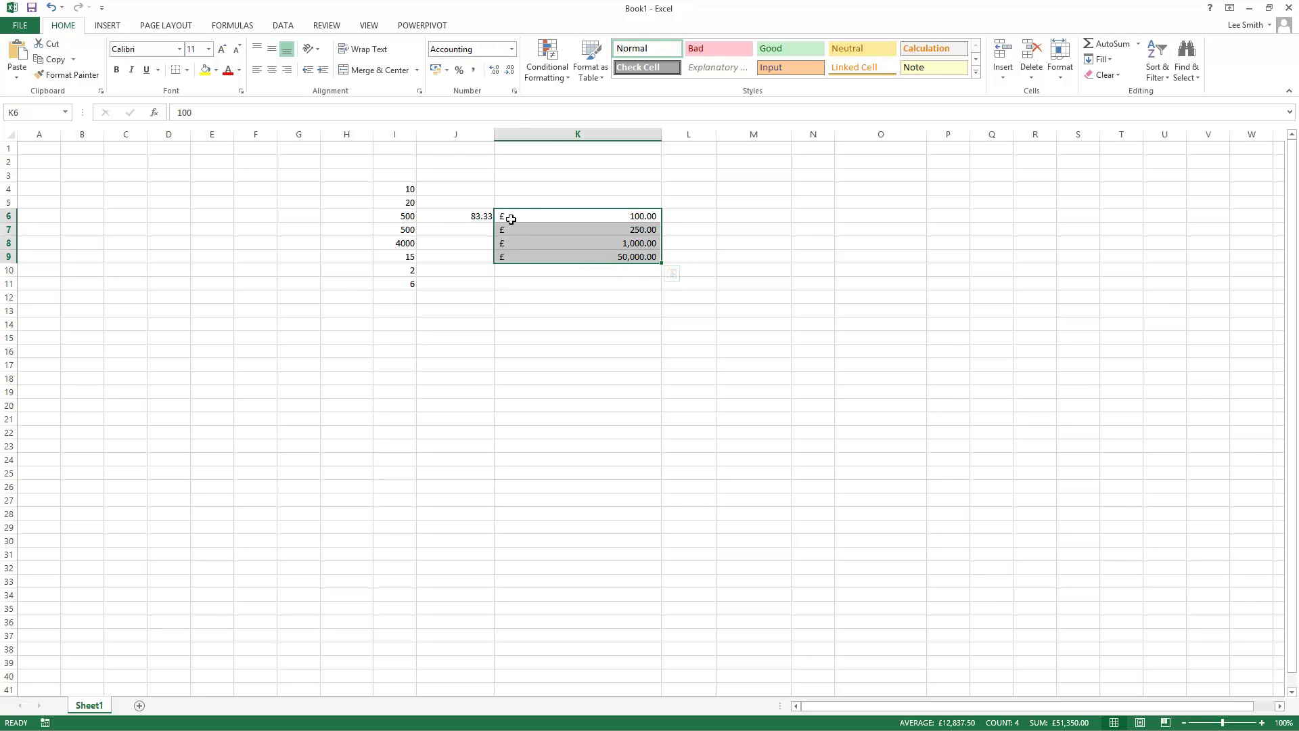
{"action": "left_click", "coordinate": [512, 49]}
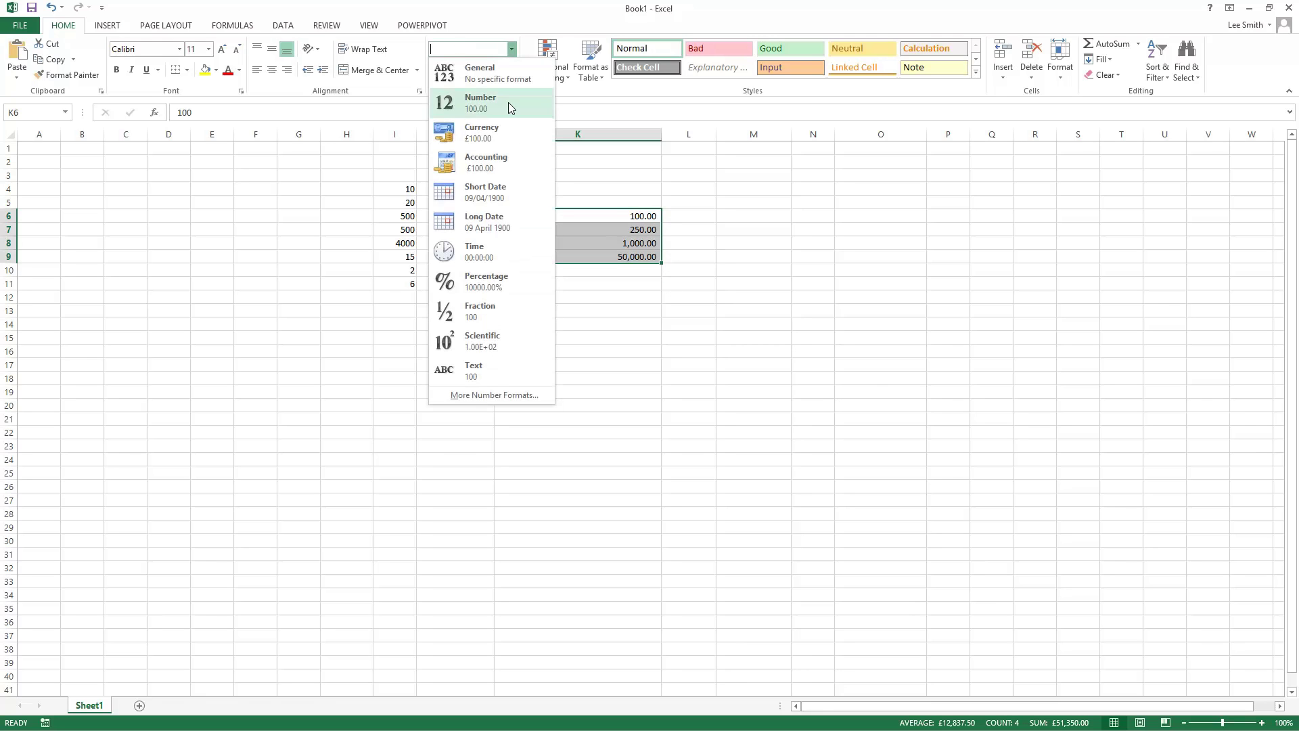
{"action": "left_click", "coordinate": [506, 129]}
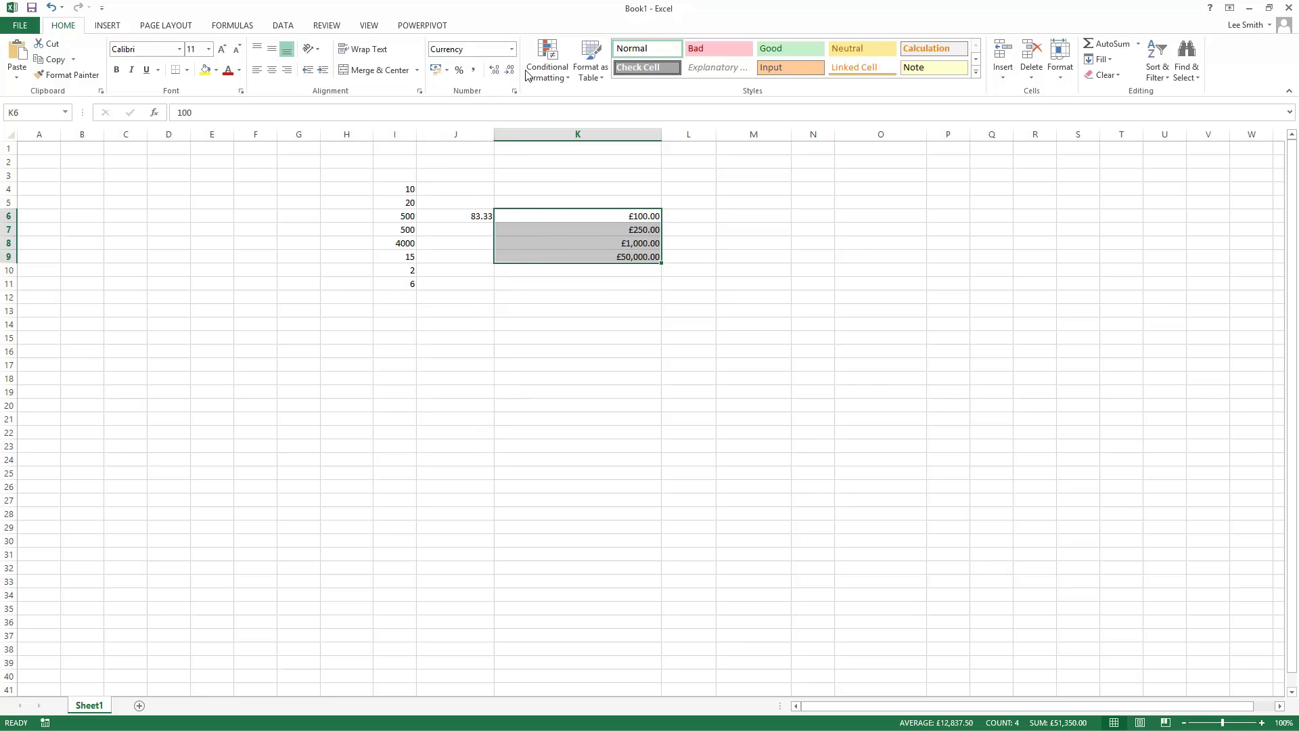
{"action": "left_click", "coordinate": [511, 48]}
{"action": "left_click", "coordinate": [497, 158]}
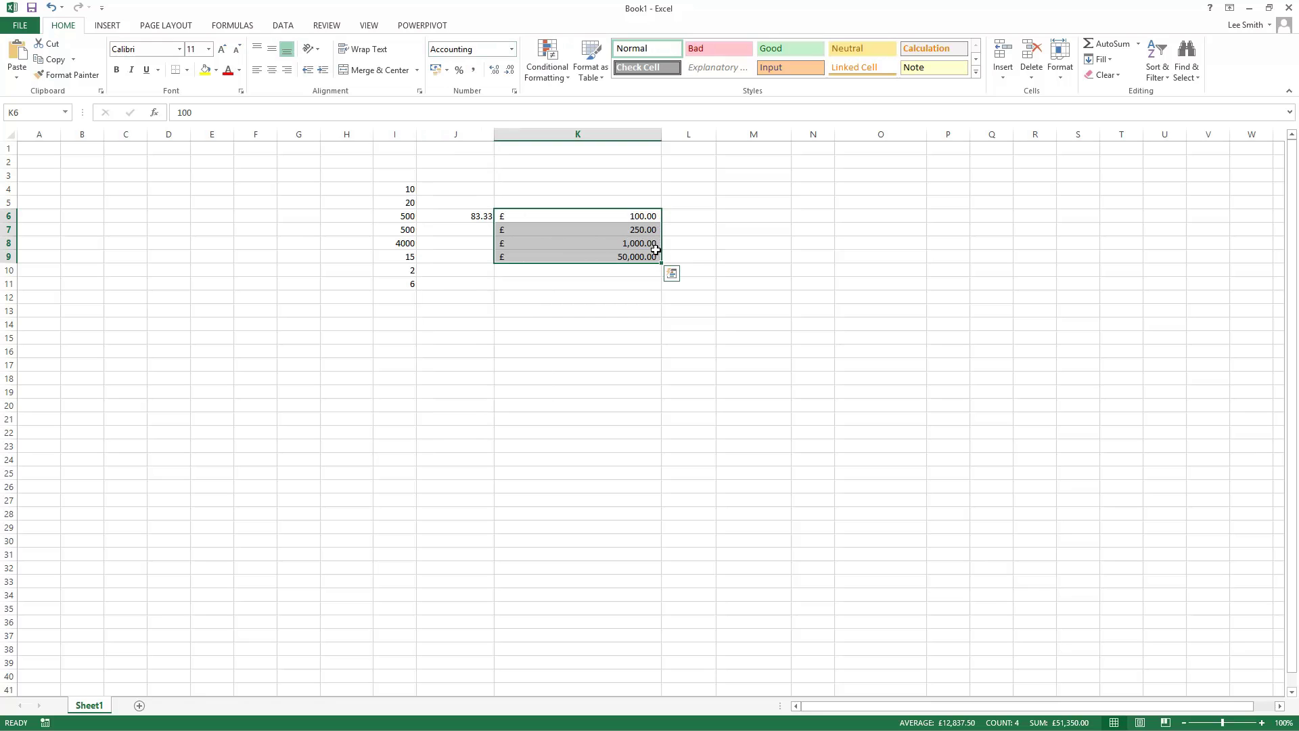
{"action": "left_click", "coordinate": [513, 51]}
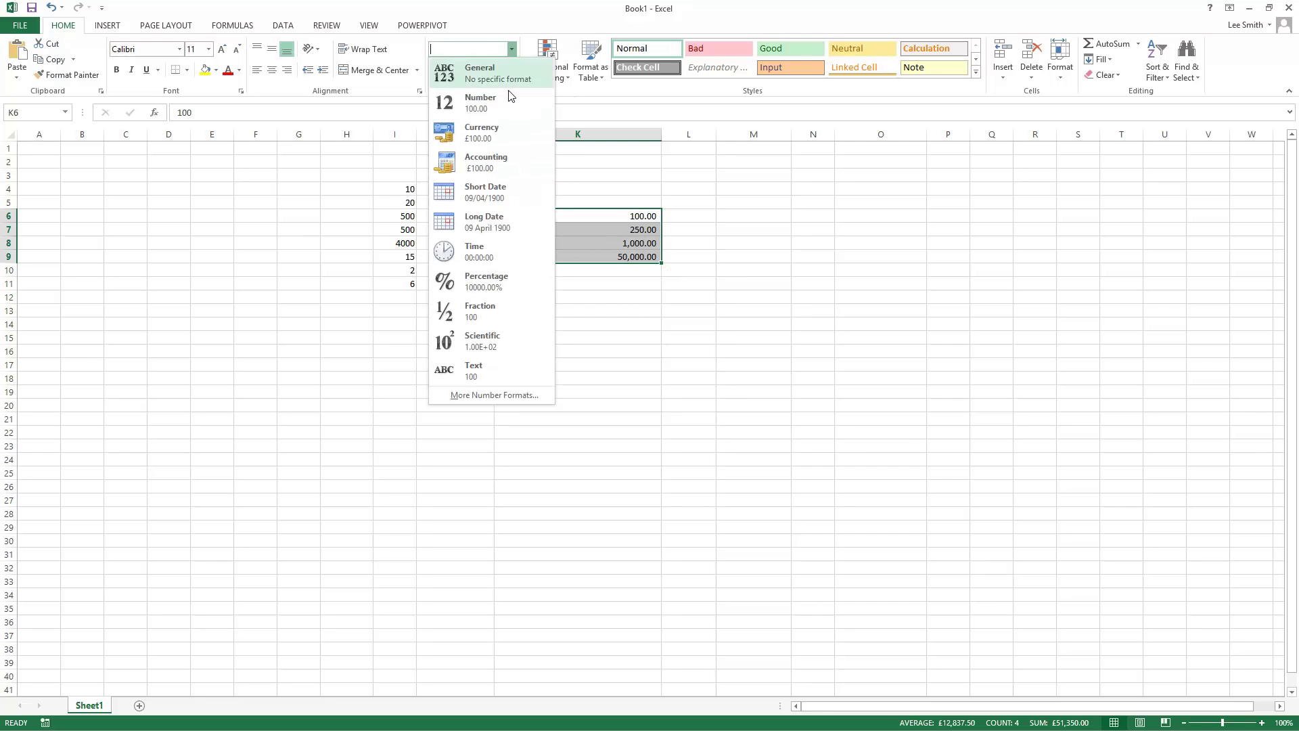
{"action": "left_click", "coordinate": [510, 127]}
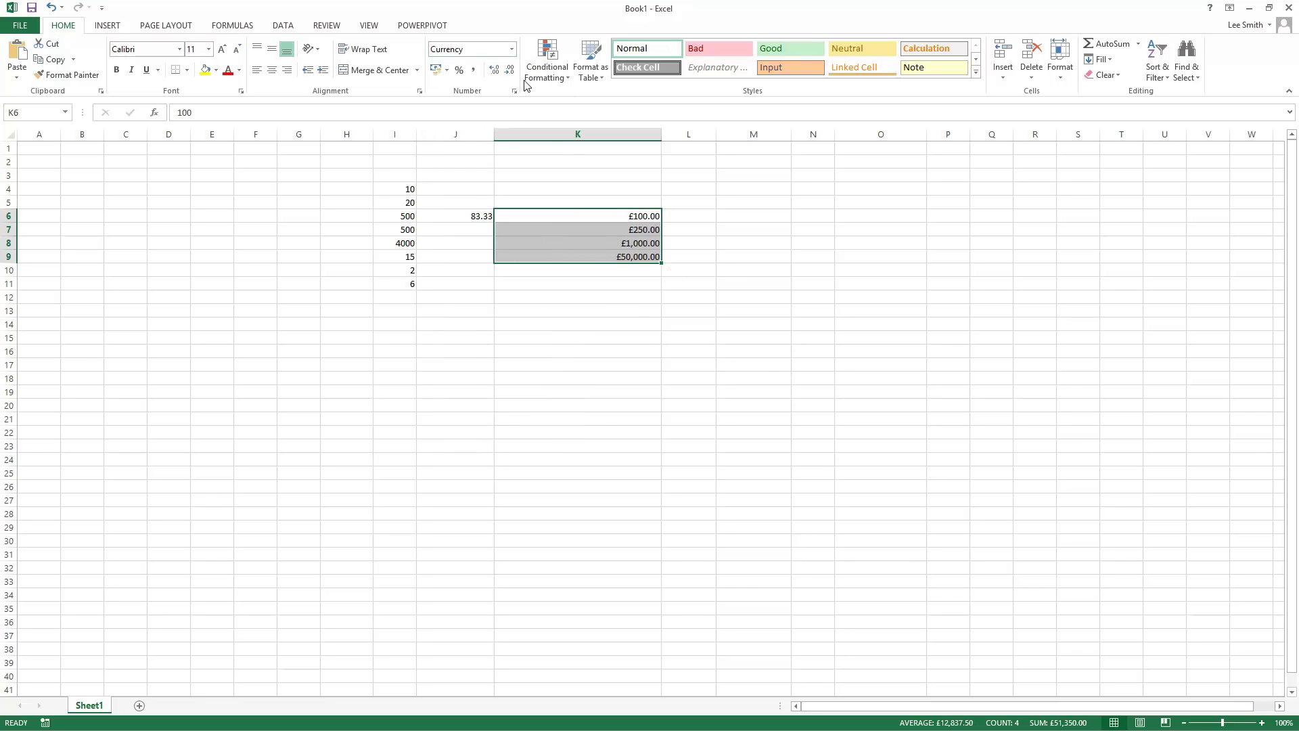
{"action": "left_click", "coordinate": [512, 49]}
{"action": "left_click", "coordinate": [503, 165]}
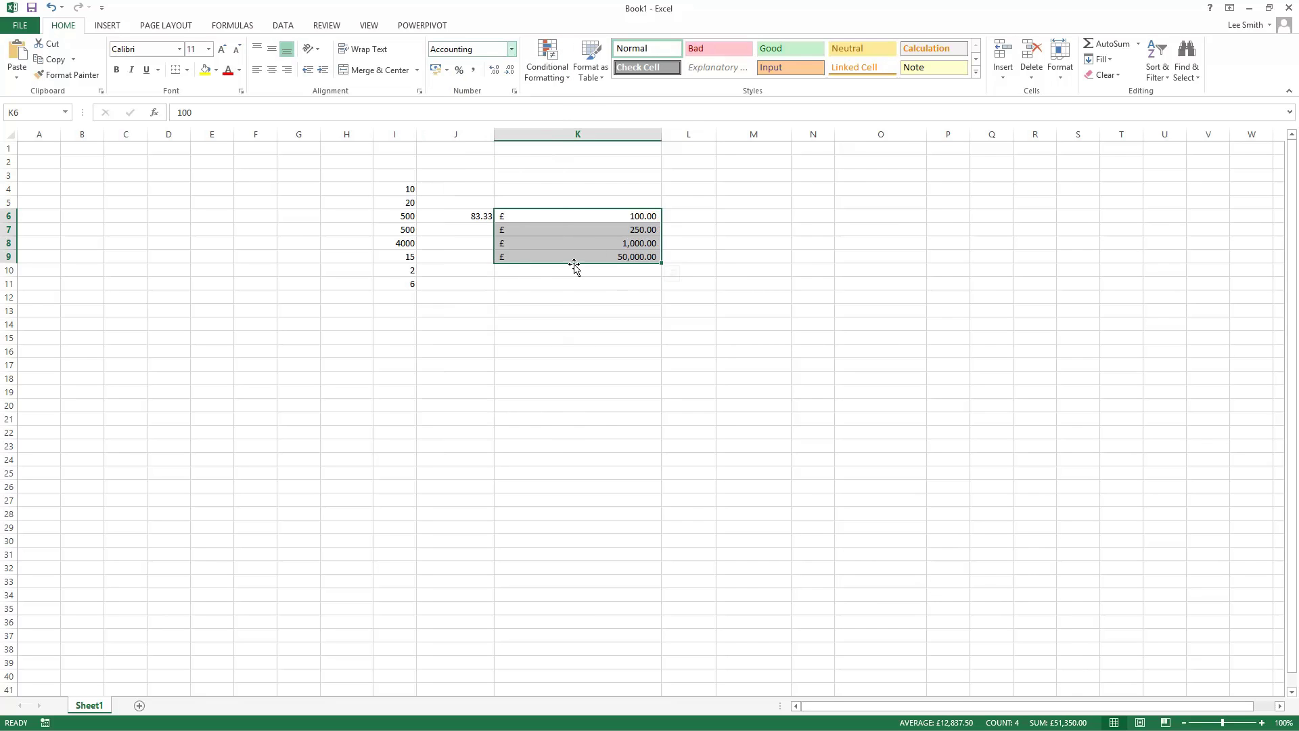
{"action": "left_click", "coordinate": [602, 348]}
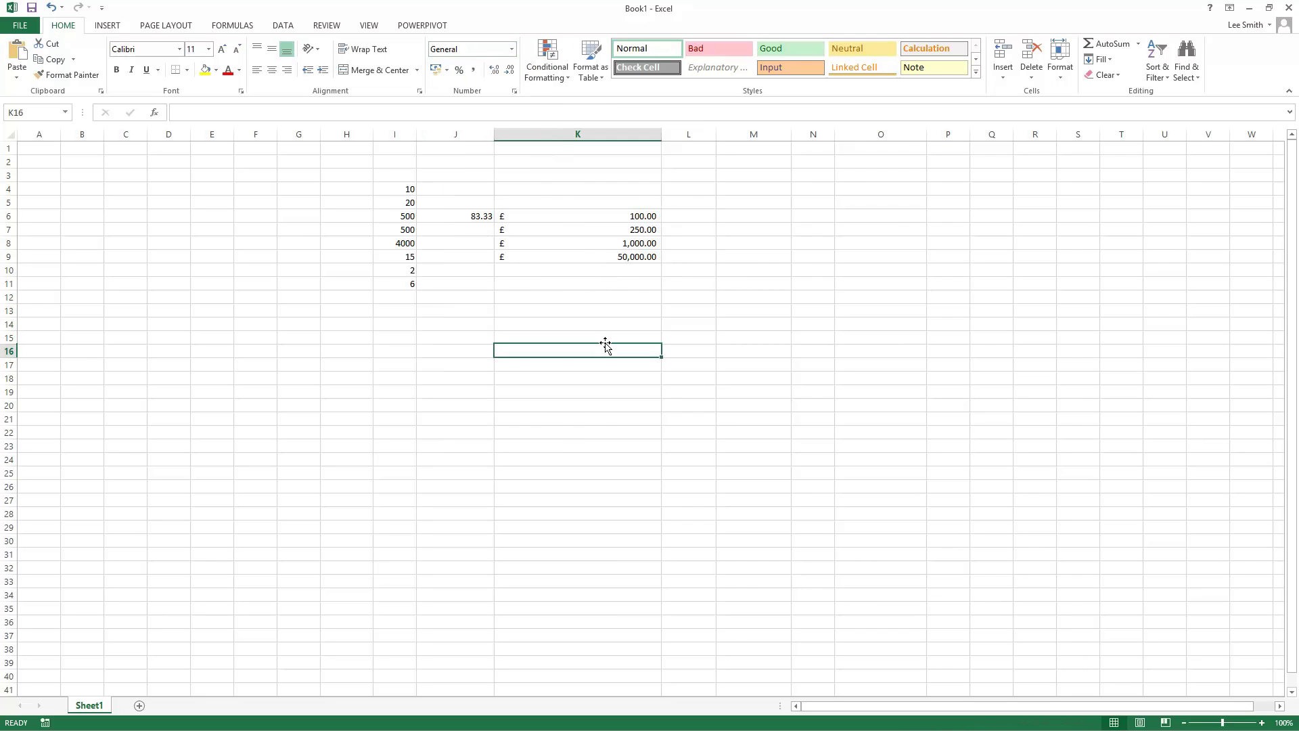
Enter the date 13/4/2012 in cell K14 and check its number format.
{"action": "left_click", "coordinate": [512, 49]}
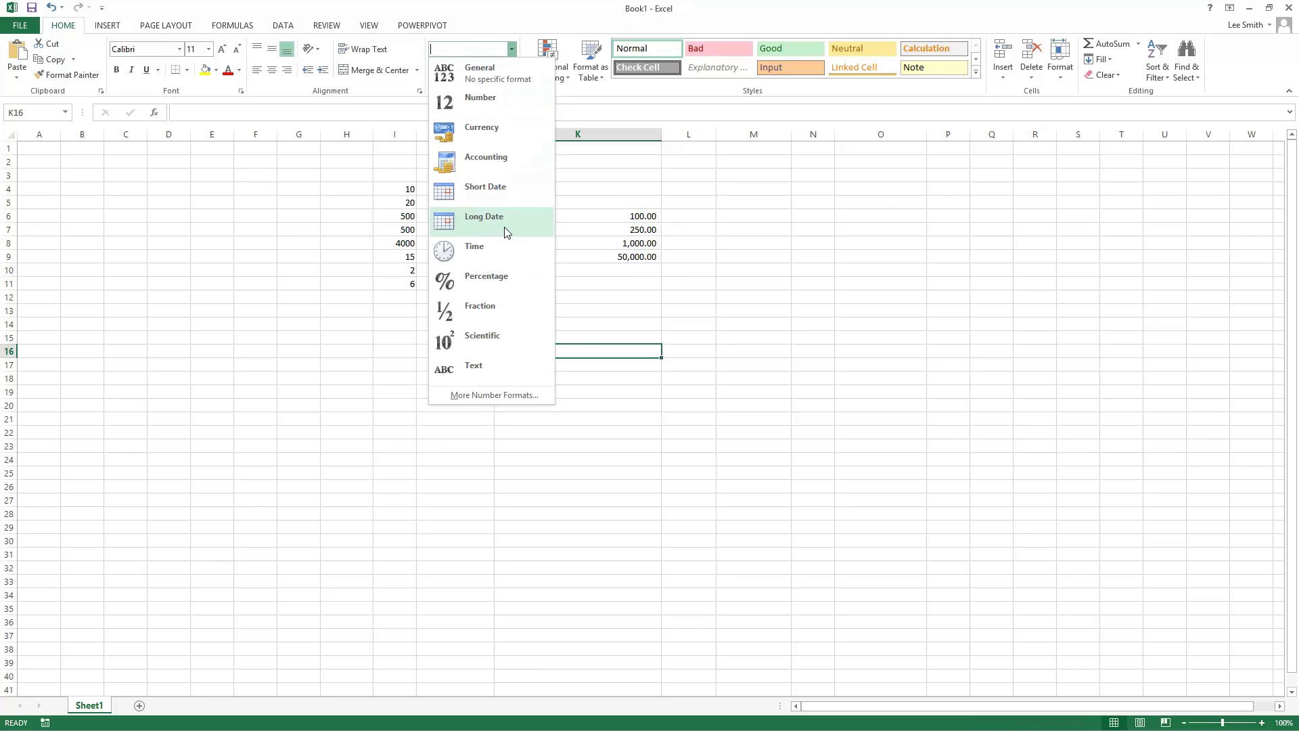
{"action": "left_click", "coordinate": [580, 329]}
{"action": "left_click", "coordinate": [576, 323]}
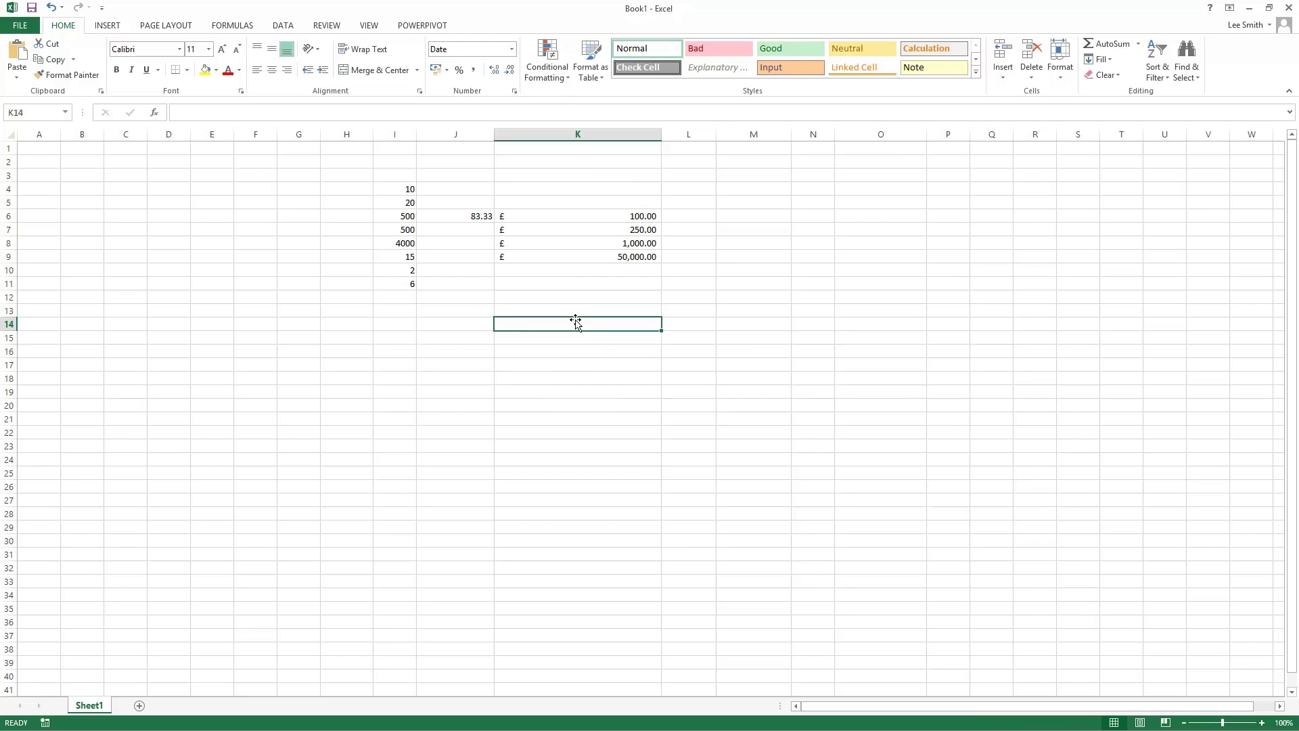
{"action": "type", "text": "13"}
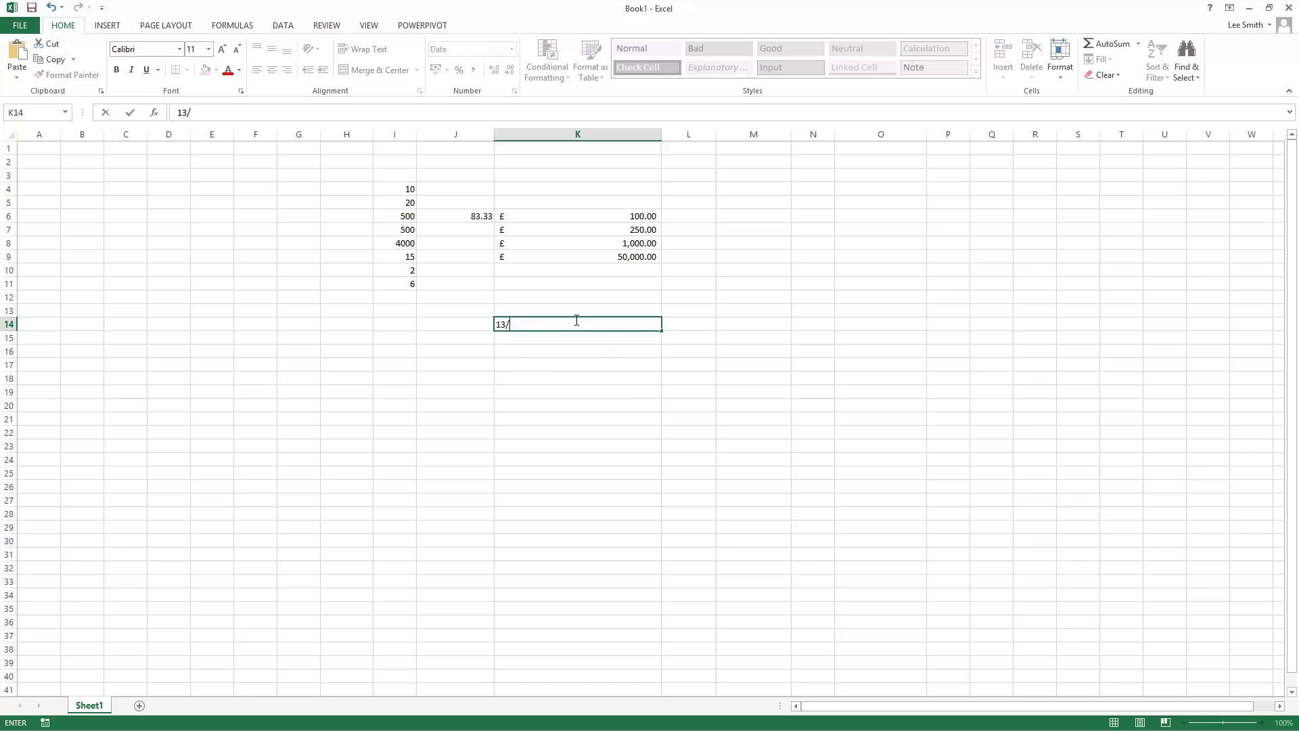
{"action": "type", "text": "/4/2012"}
{"action": "key", "text": "Return"}
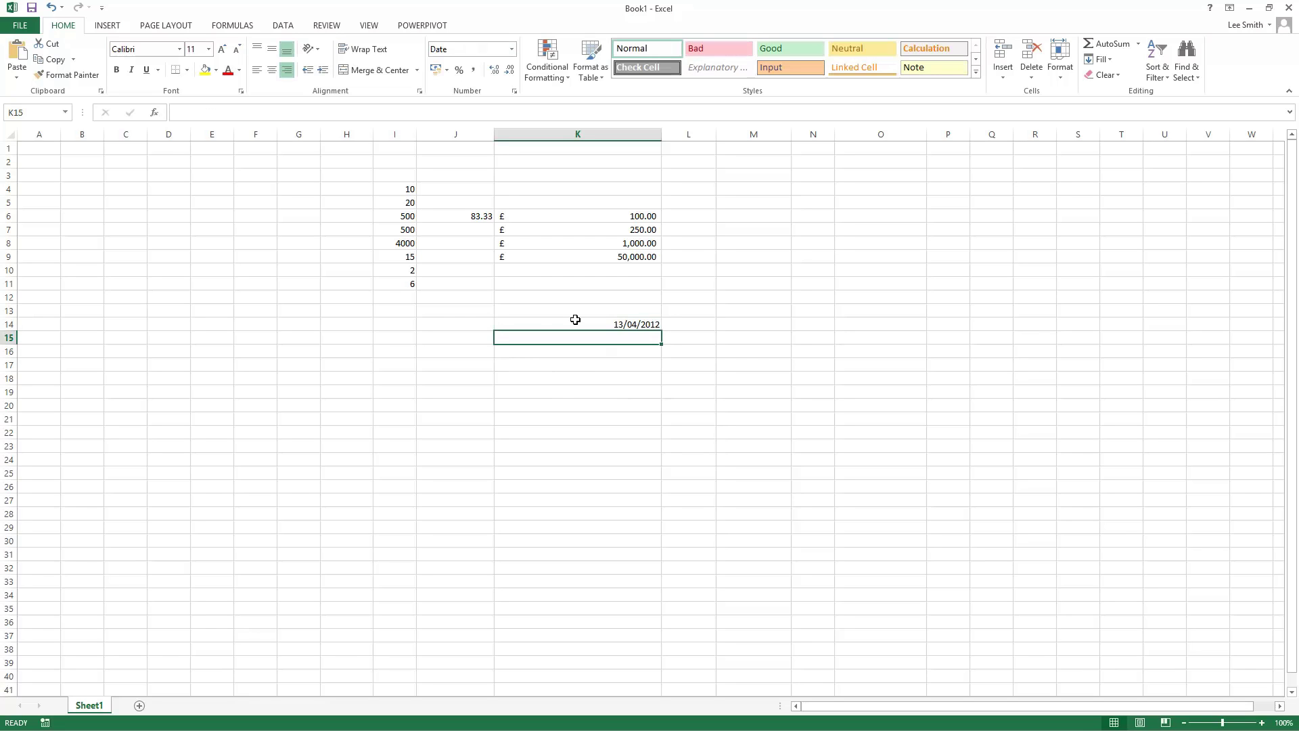
{"action": "left_click", "coordinate": [576, 322]}
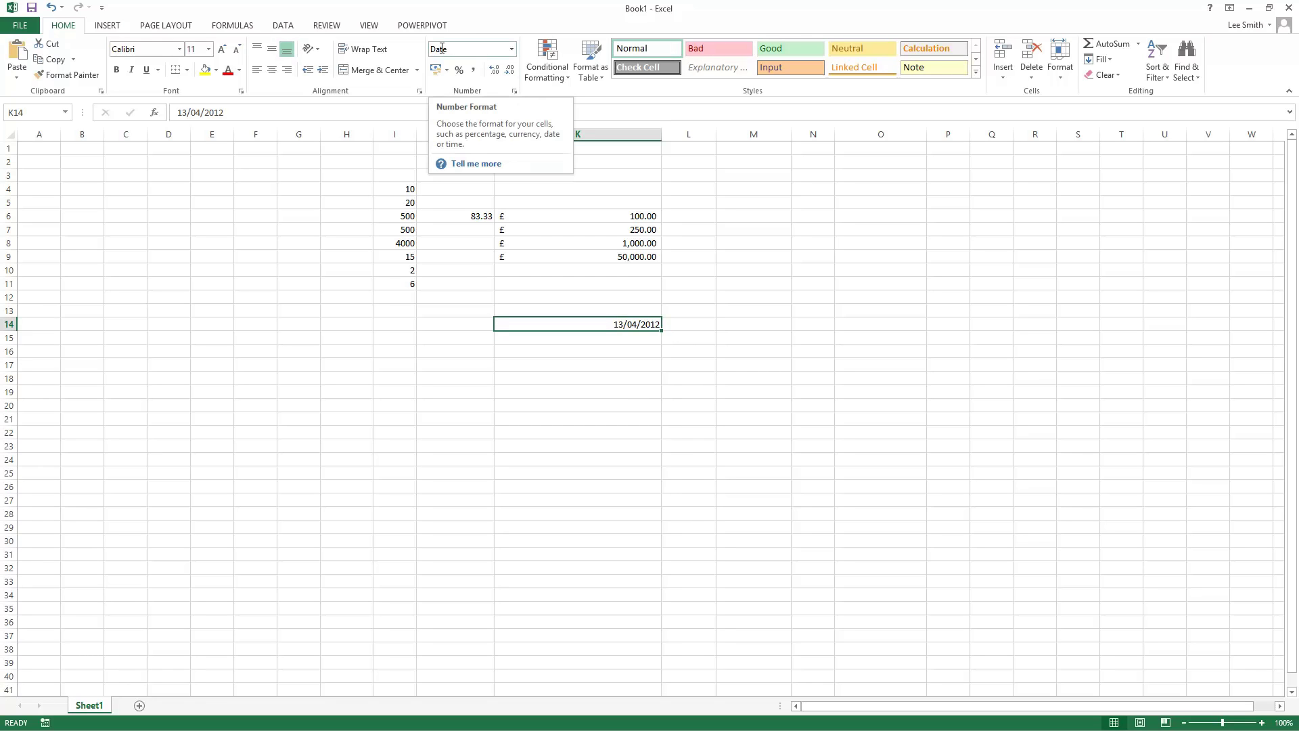
{"action": "left_click", "coordinate": [742, 348]}
Enter 14/04/2012 in cell K15 and fill the daily date series from K14 down to K31.
{"action": "left_click", "coordinate": [635, 323]}
{"action": "left_click", "coordinate": [636, 338]}
{"action": "type", "text": "14/04"}
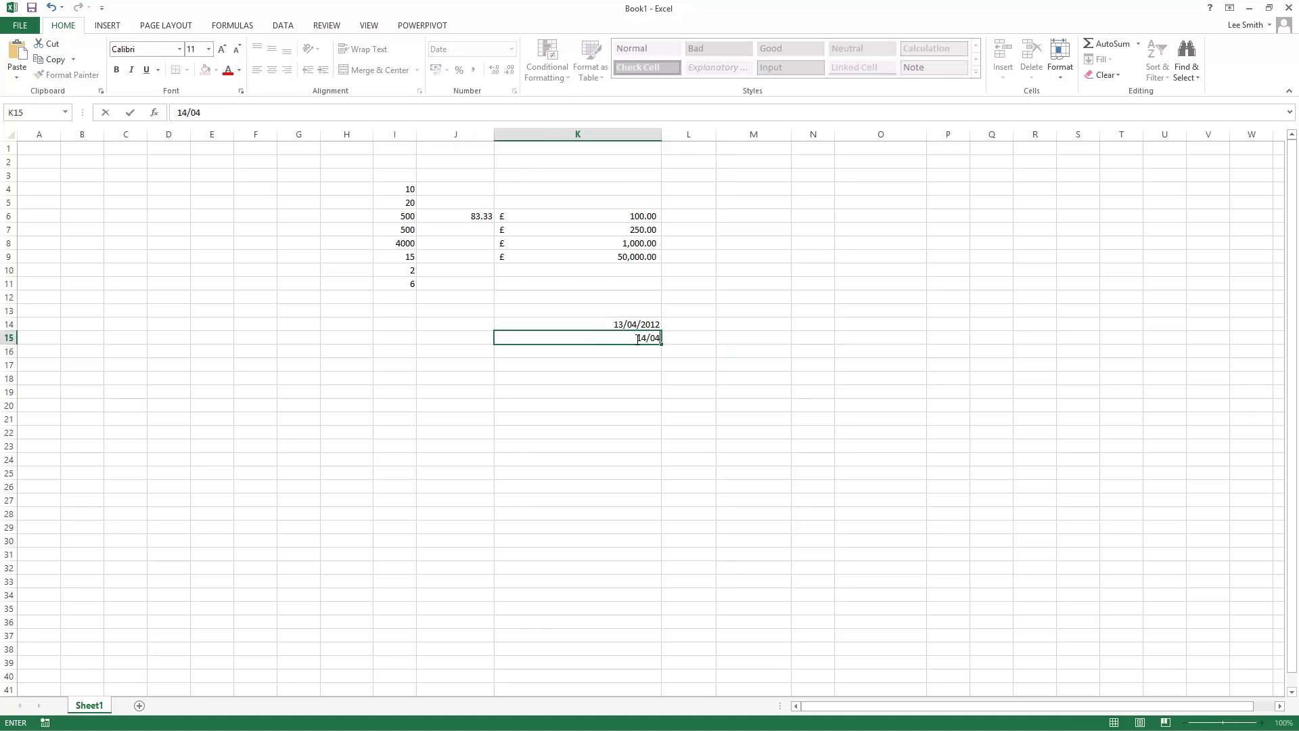
{"action": "type", "text": "/2012"}
{"action": "key", "text": "Return"}
{"action": "left_click_drag", "start_coordinate": [637, 325], "coordinate": [650, 568]}
{"action": "left_click", "coordinate": [736, 551]}
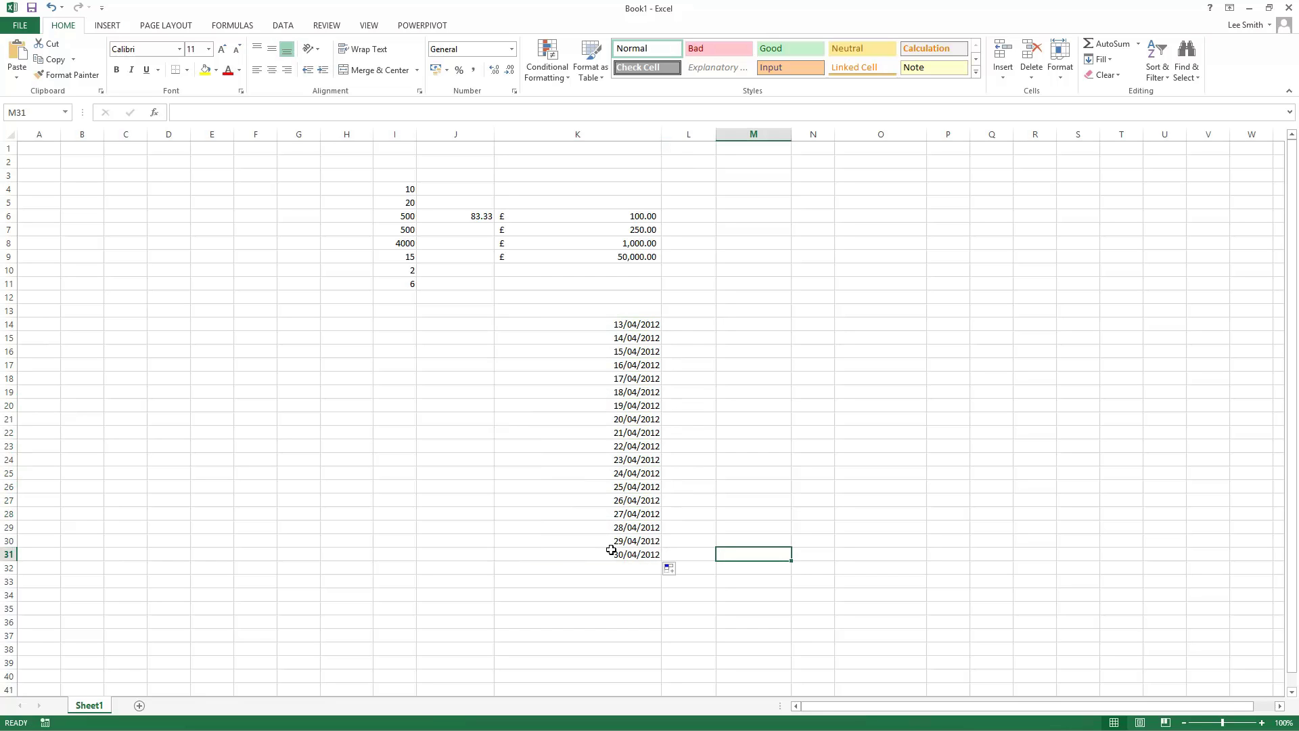
Enter the formula =K14 in cell L14 and apply the General format to it.
{"action": "left_click", "coordinate": [690, 324]}
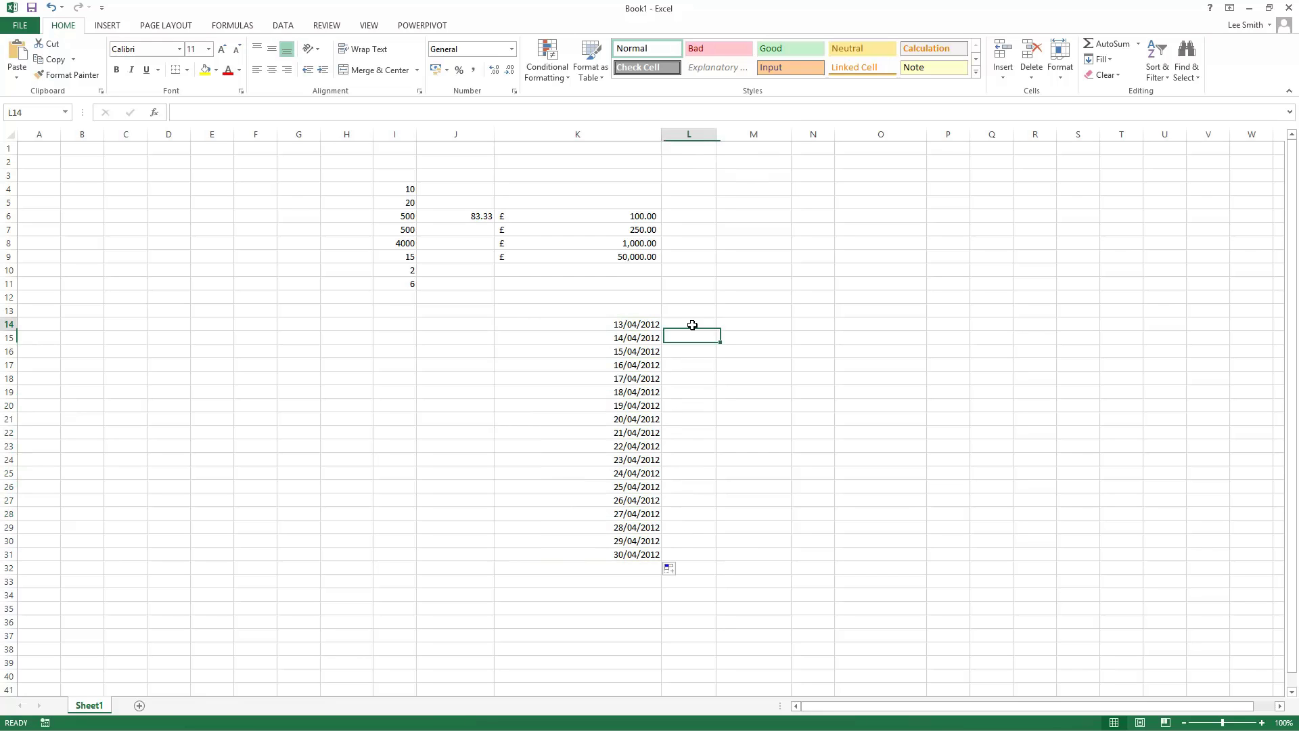
{"action": "type", "text": "=K14"}
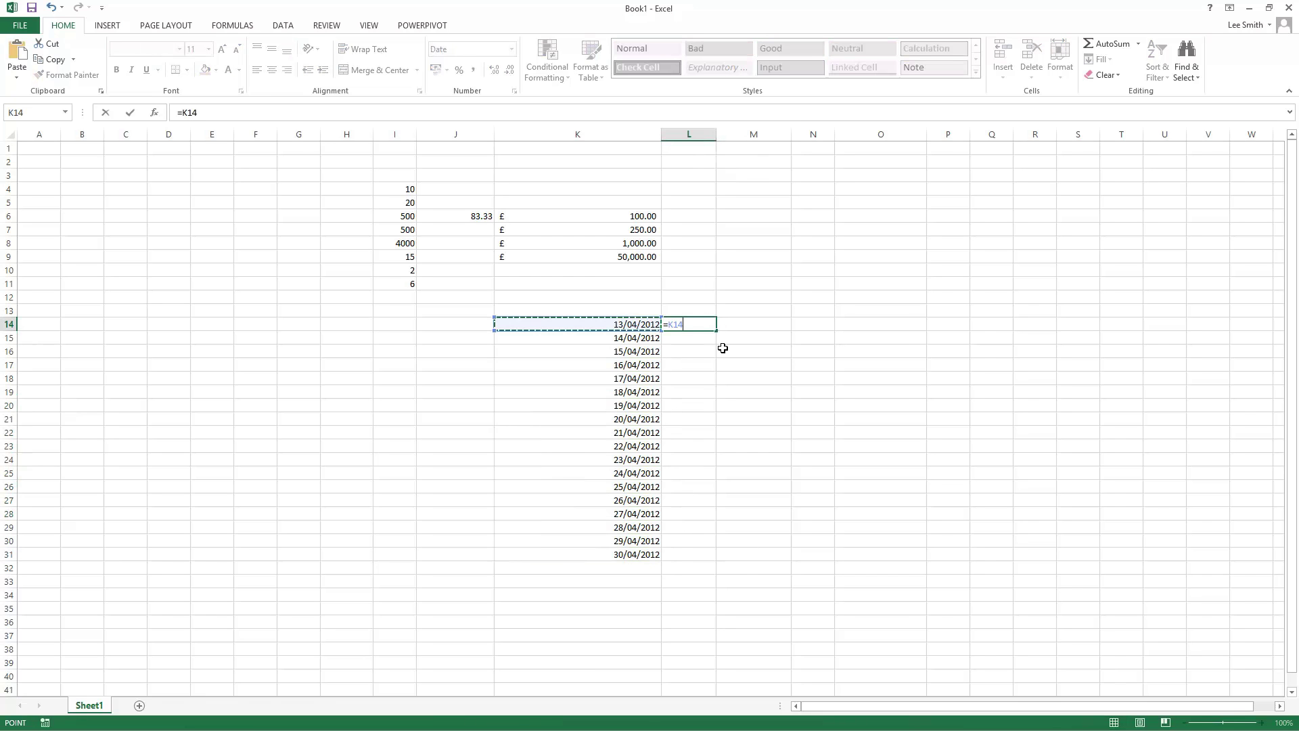
{"action": "key", "text": "Return"}
{"action": "left_click", "coordinate": [712, 323]}
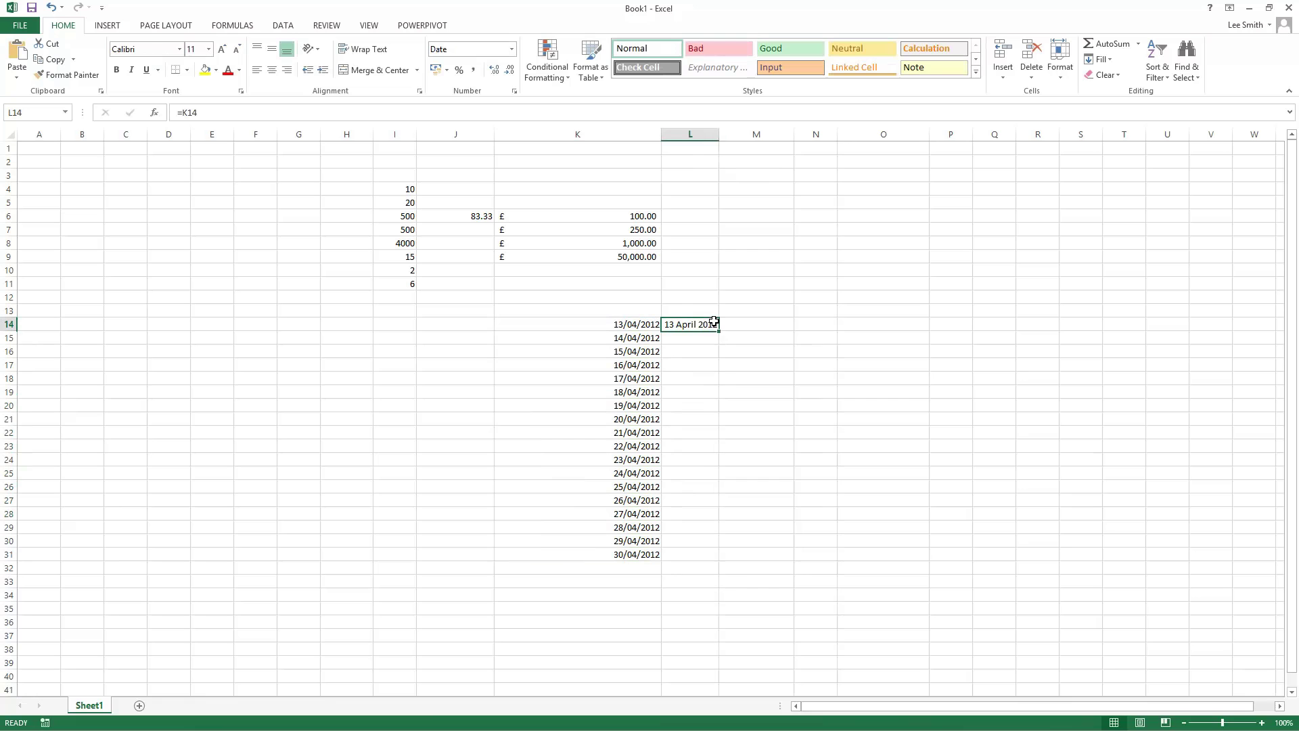
{"action": "left_click", "coordinate": [512, 49]}
{"action": "left_click", "coordinate": [496, 72]}
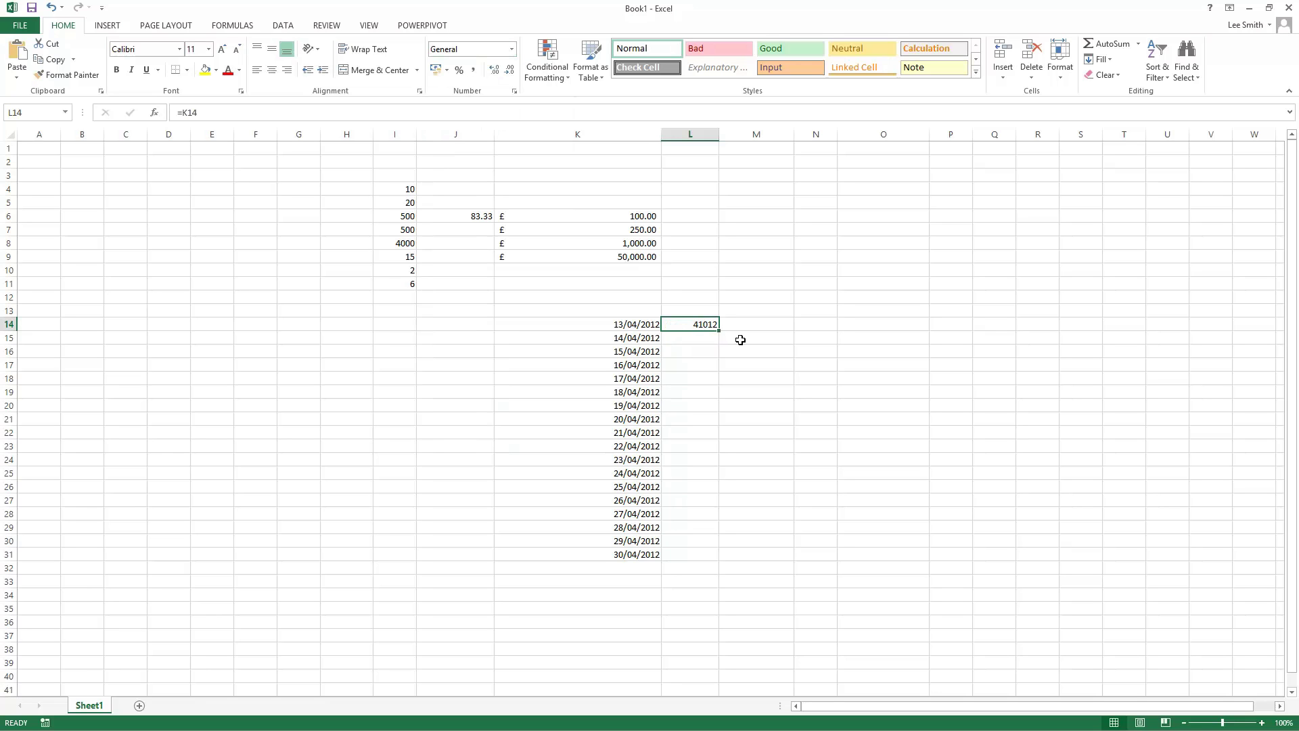
Apply the Short Date format to cell L14 and fill its formula down to L31.
{"action": "left_click", "coordinate": [512, 49]}
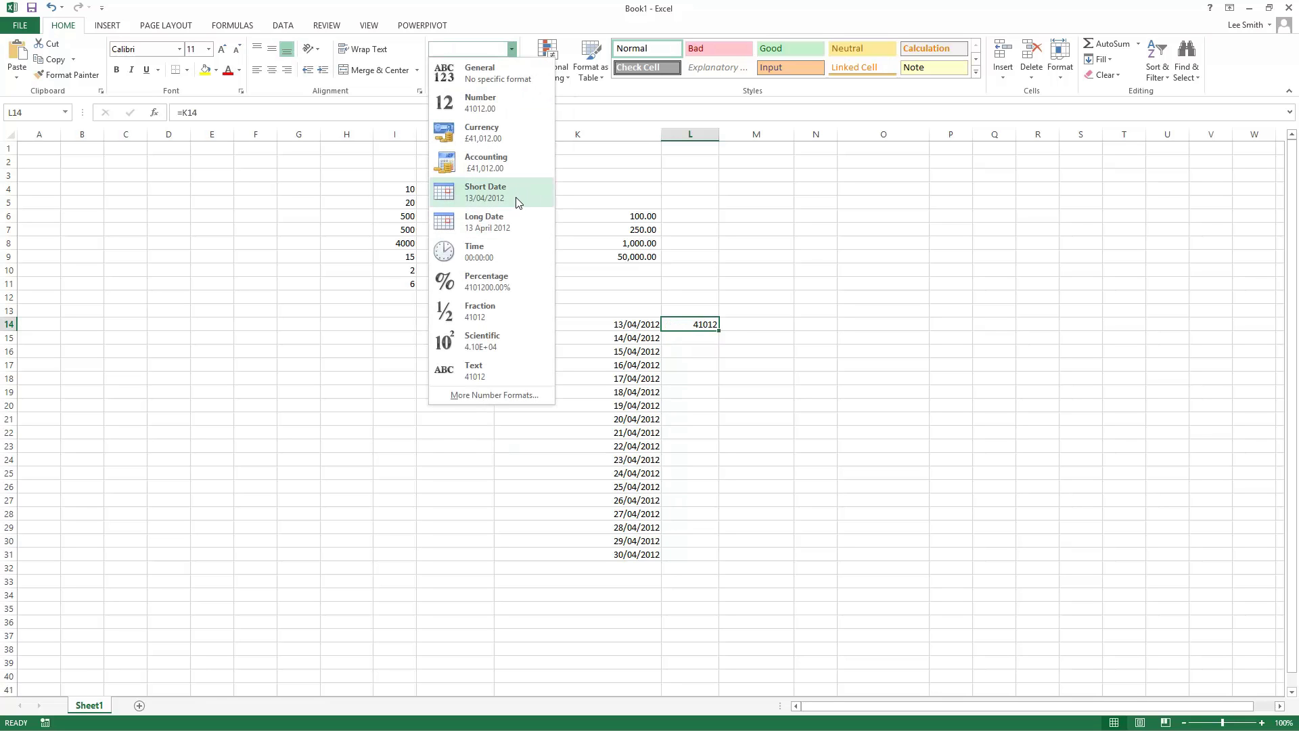
{"action": "left_click", "coordinate": [518, 196]}
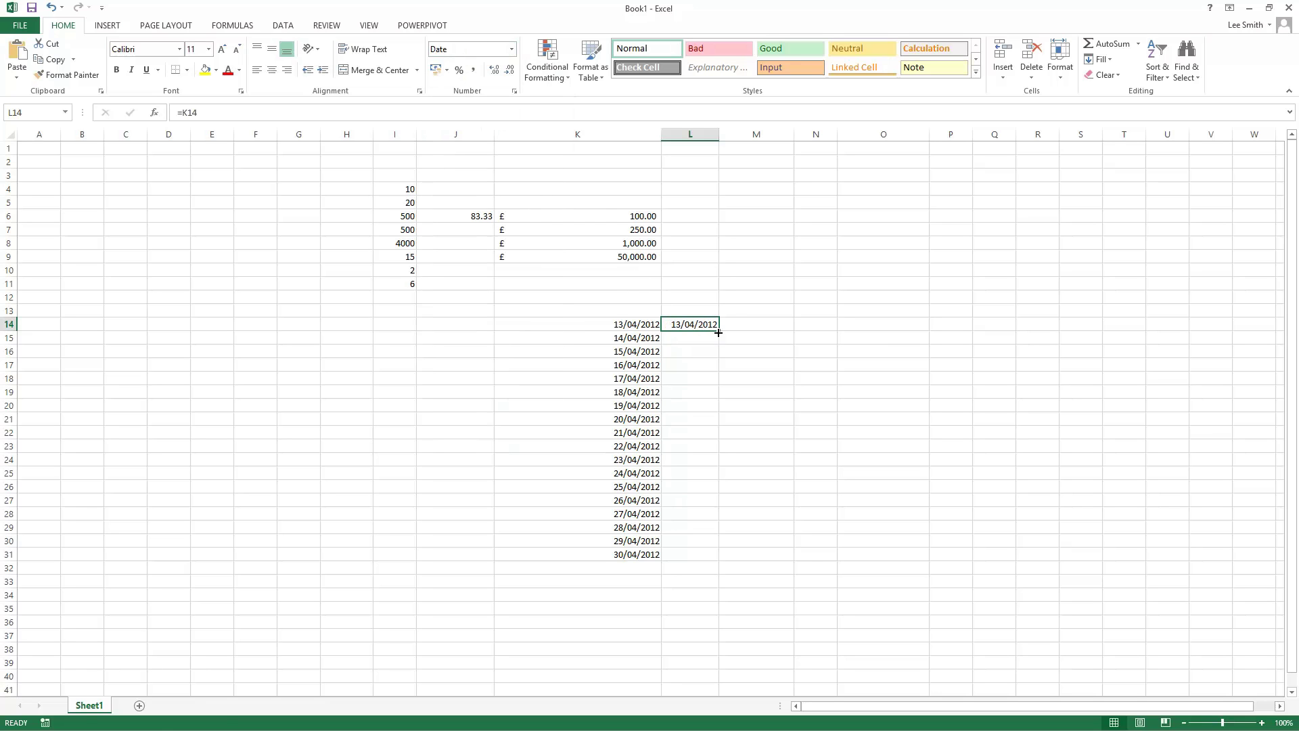
{"action": "left_click_drag", "start_coordinate": [718, 331], "coordinate": [710, 565]}
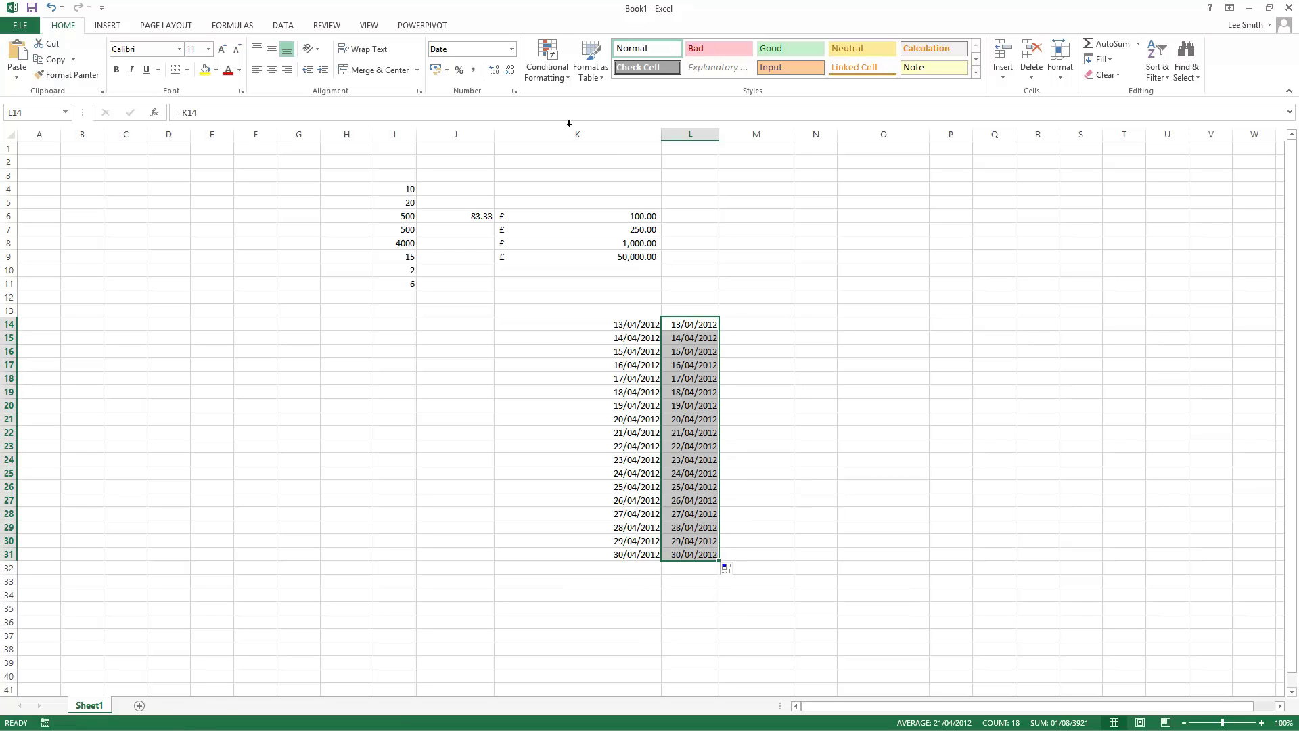
Apply the Long Date format to cells L14 to L31.
{"action": "left_click", "coordinate": [511, 49]}
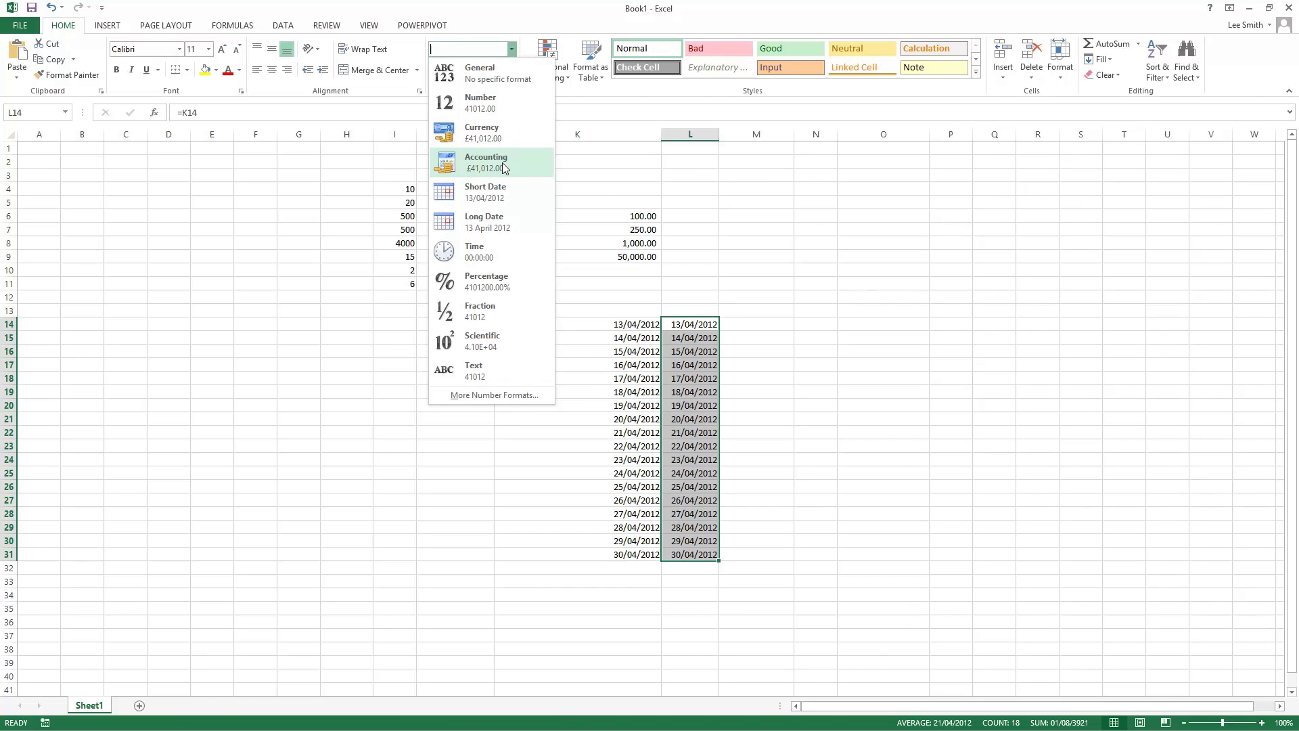
{"action": "left_click", "coordinate": [486, 225]}
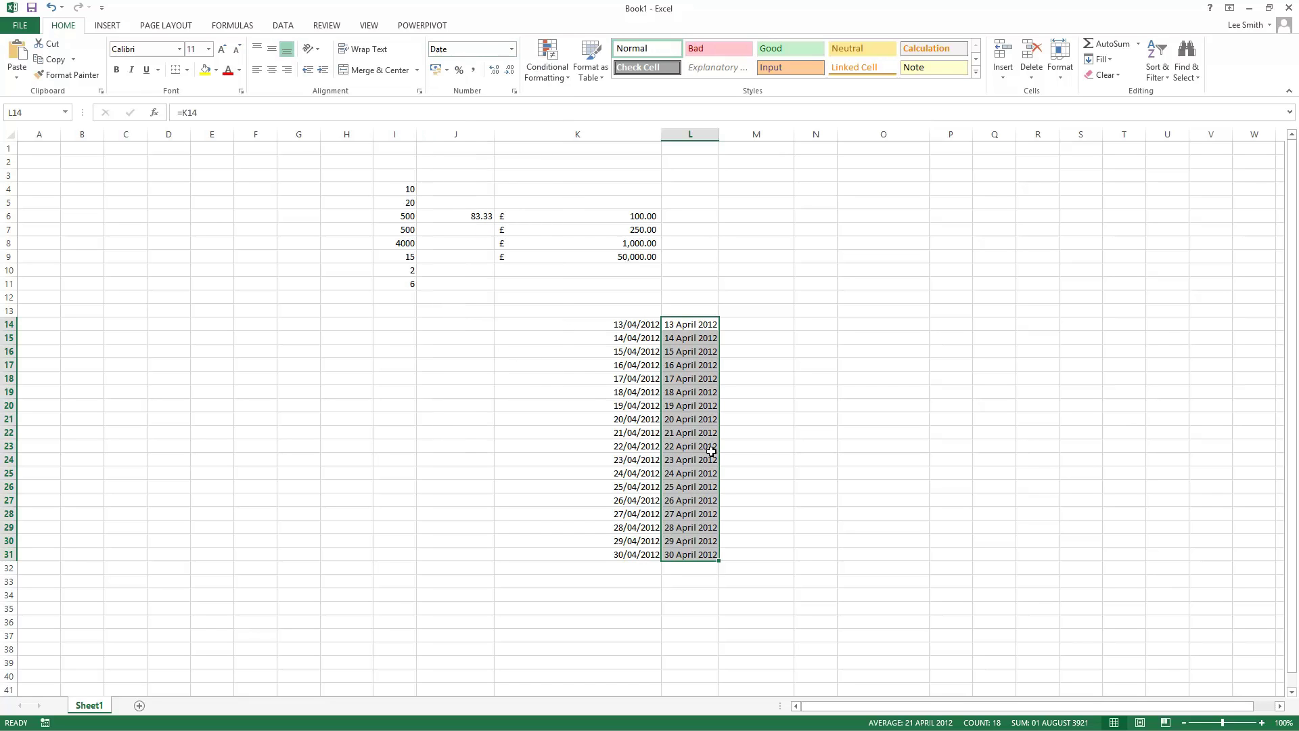
{"action": "left_click", "coordinate": [730, 595]}
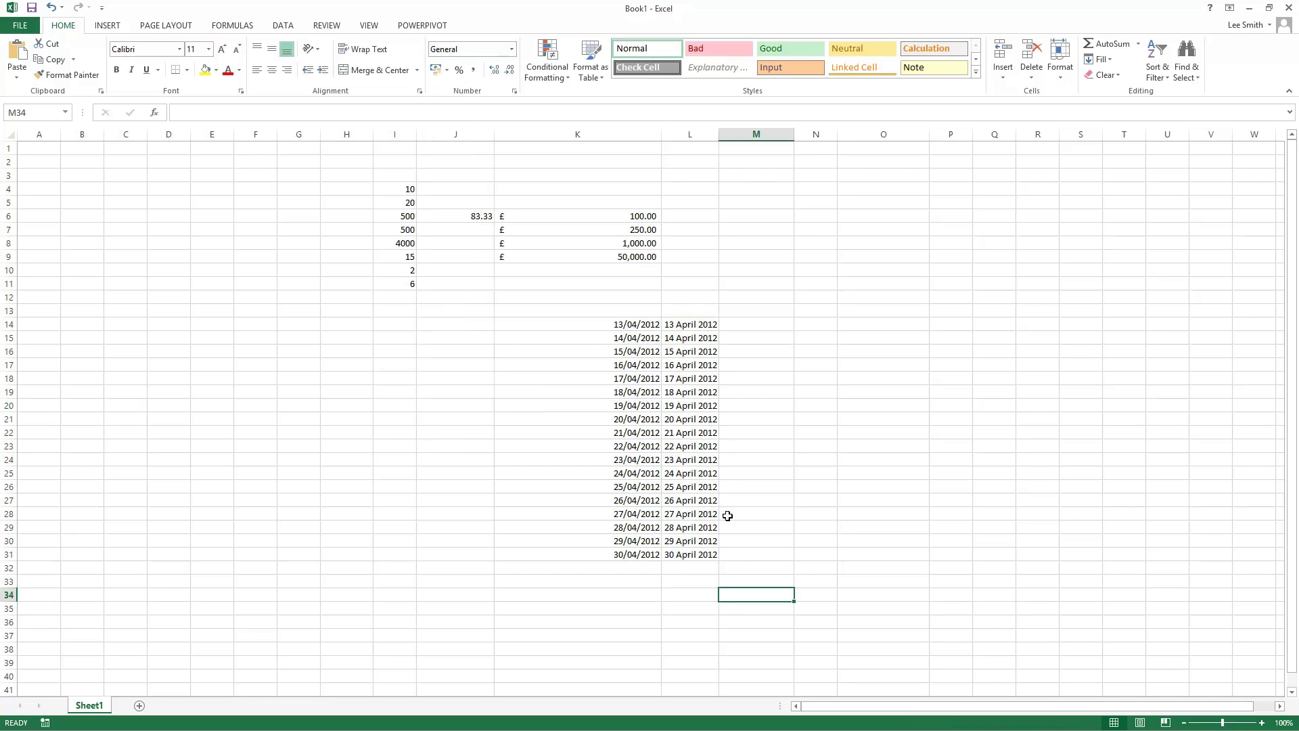
{"action": "left_click", "coordinate": [668, 473]}
{"action": "left_click", "coordinate": [642, 483]}
{"action": "left_click", "coordinate": [626, 429]}
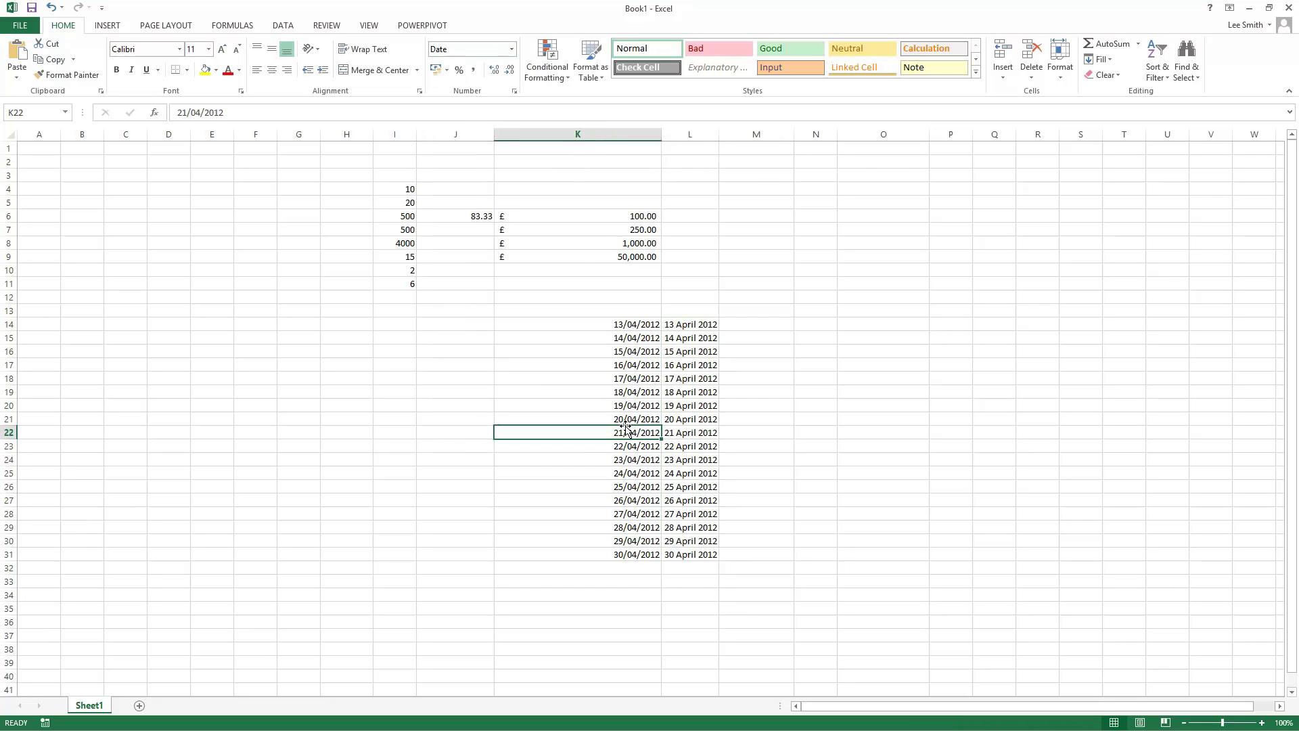
{"action": "left_click", "coordinate": [821, 408]}
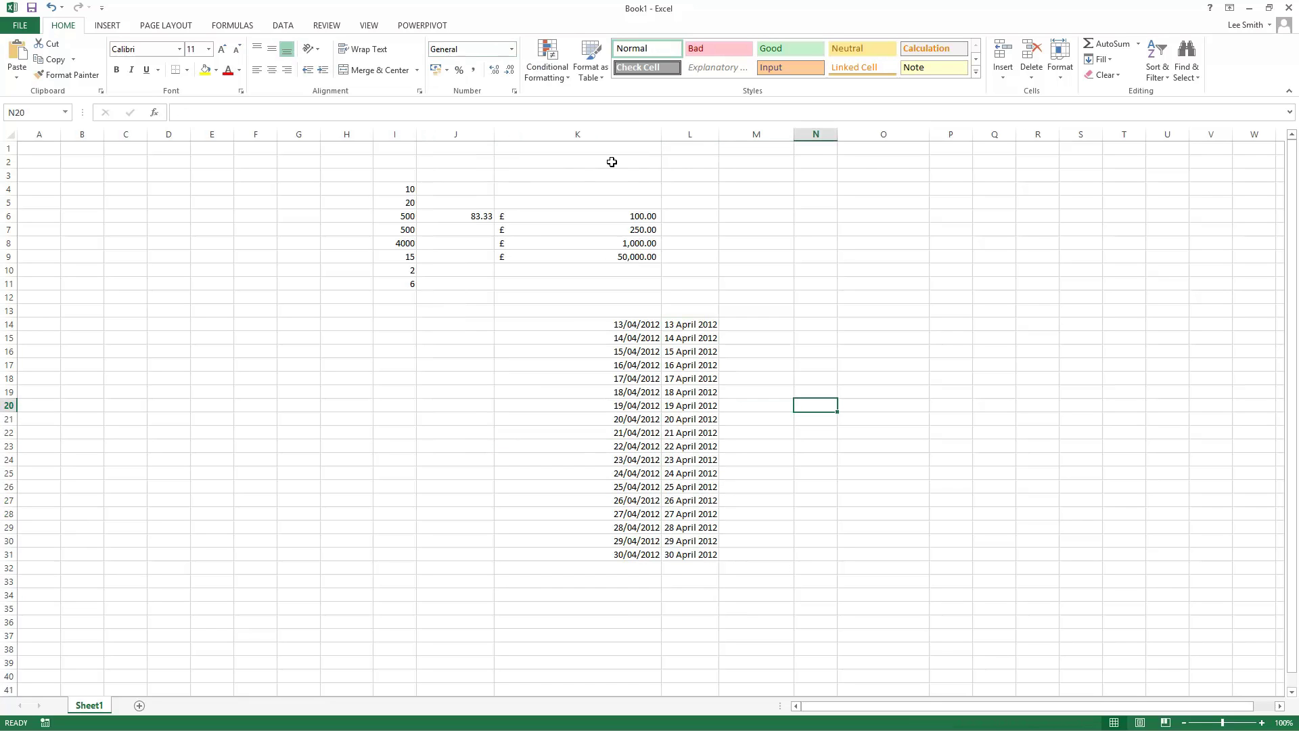
{"action": "left_click", "coordinate": [512, 50]}
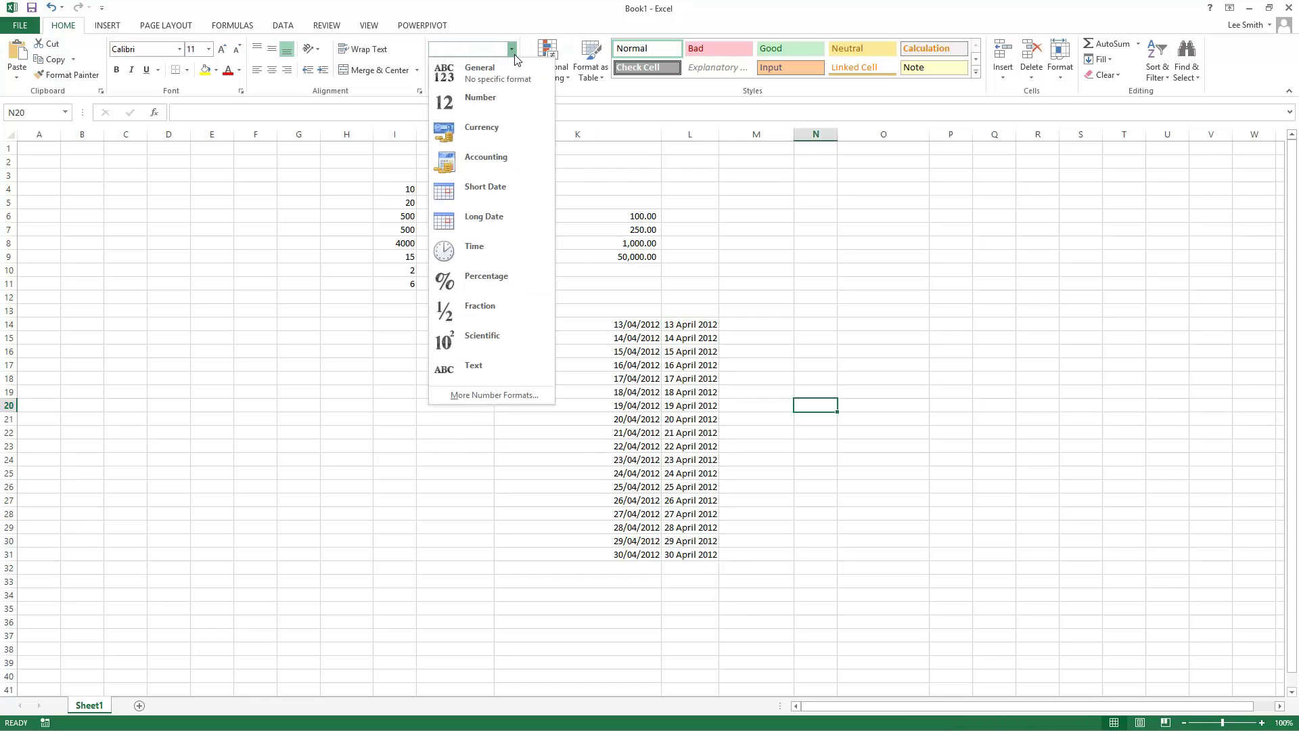
{"action": "left_click", "coordinate": [838, 282]}
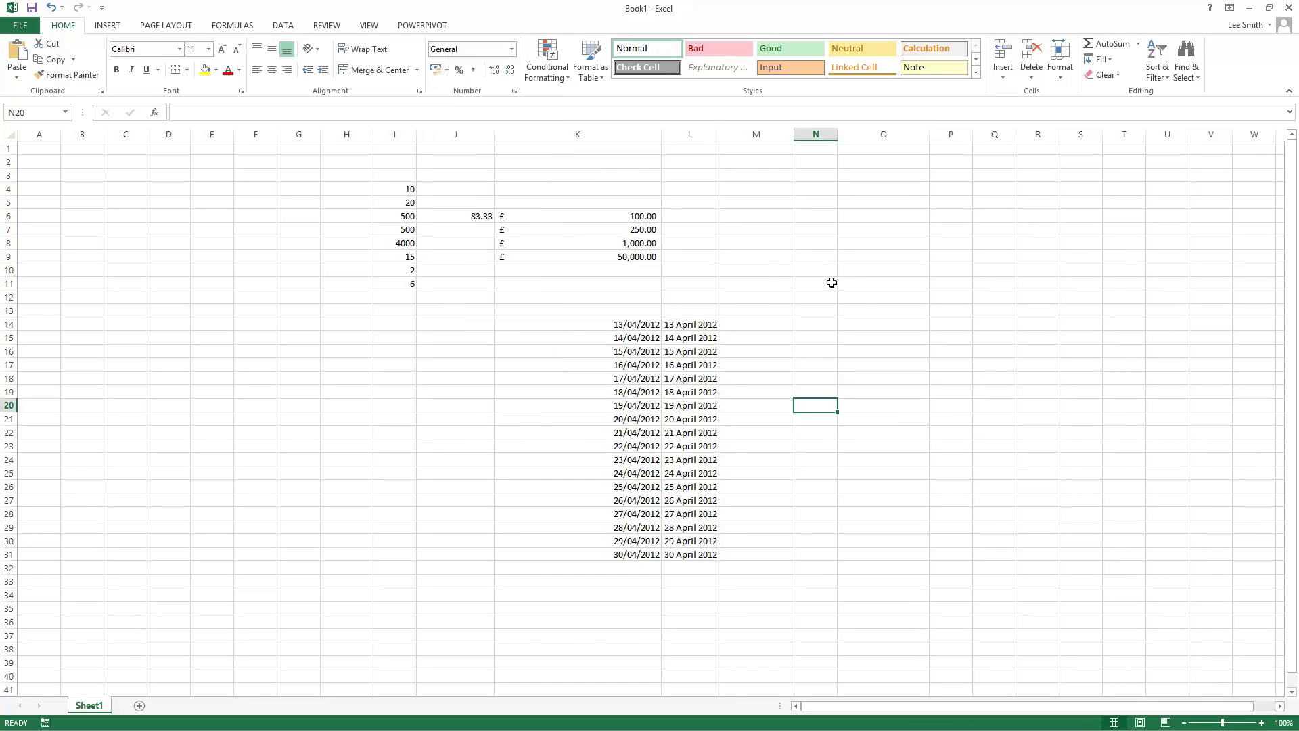
Enter the time 10:42 in cell N11 and apply the Time format to it.
{"action": "left_click", "coordinate": [819, 285]}
{"action": "type", "text": "10"}
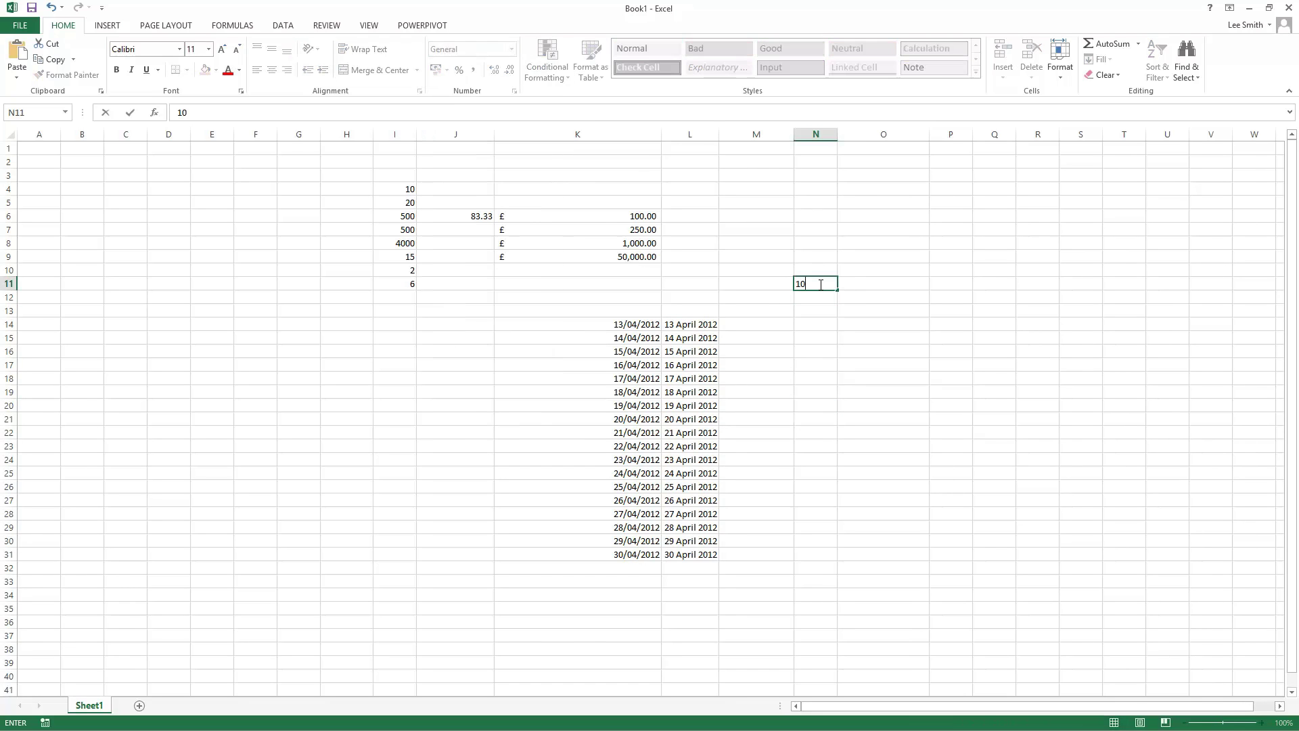
{"action": "type", "text": "@"}
{"action": "key", "text": "BackSpace"}
{"action": "type", "text": ":42"}
{"action": "key", "text": "Return"}
{"action": "left_click", "coordinate": [819, 285]}
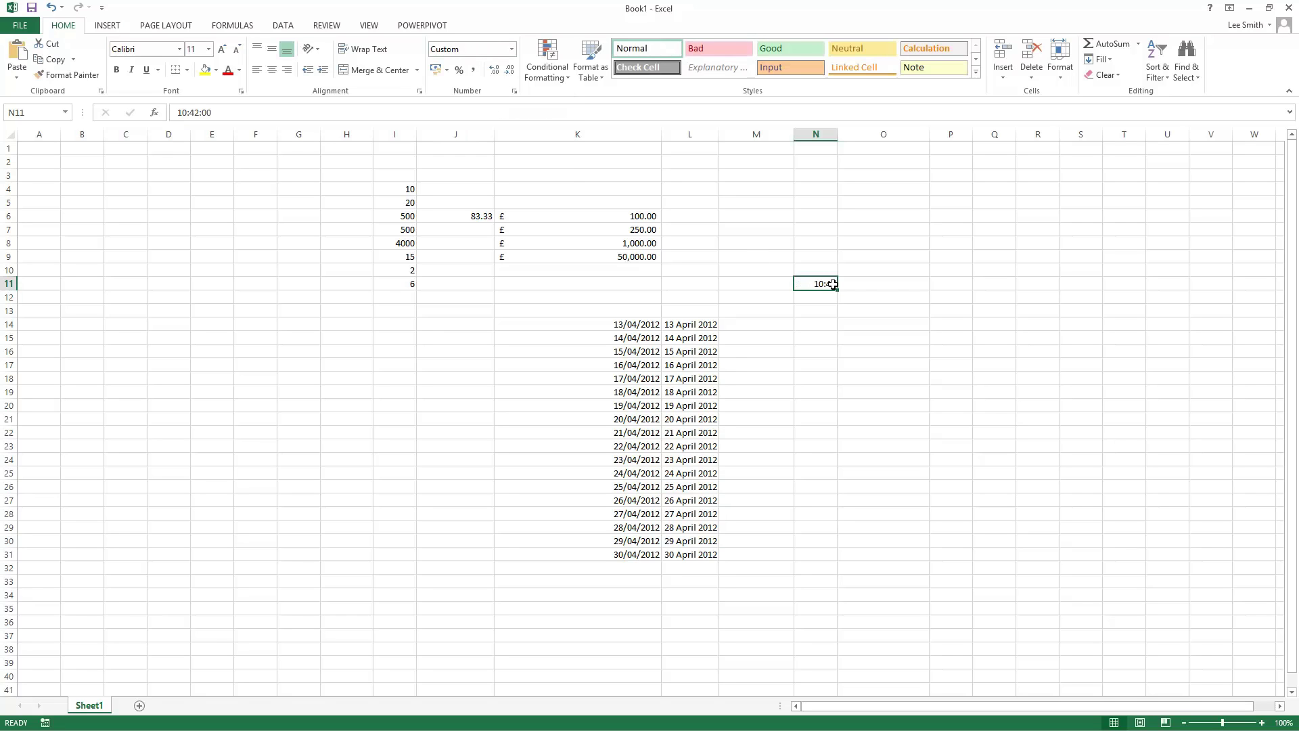
{"action": "left_click", "coordinate": [512, 49]}
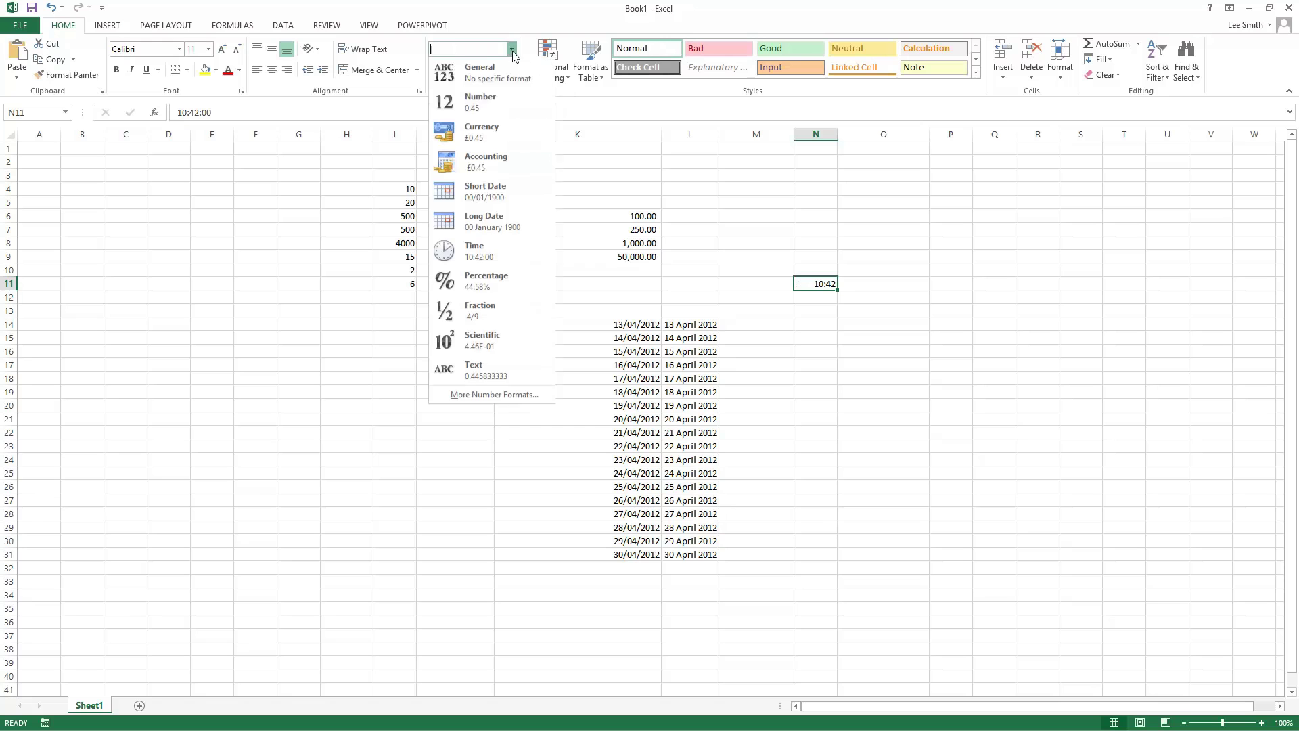
{"action": "left_click", "coordinate": [498, 255]}
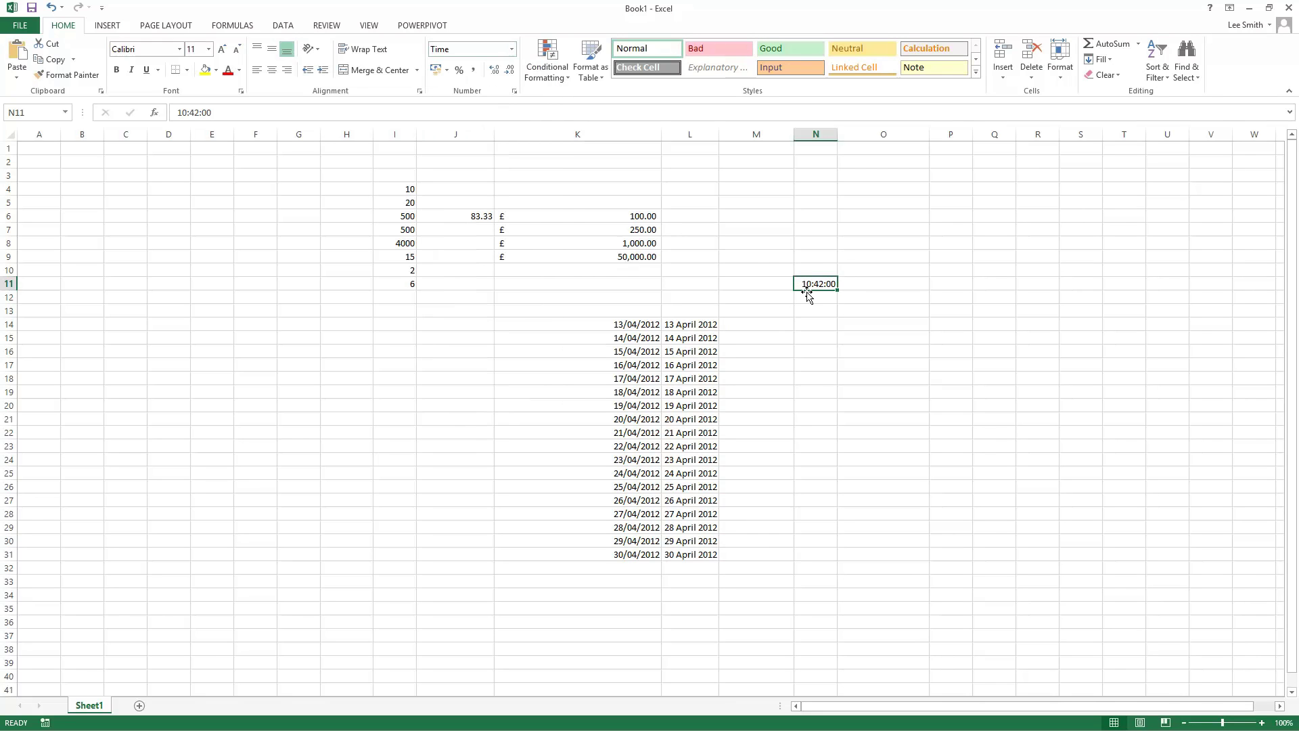
Enter the time 10:45:30 in cell N13 and apply the Time format to it.
{"action": "left_click", "coordinate": [817, 313]}
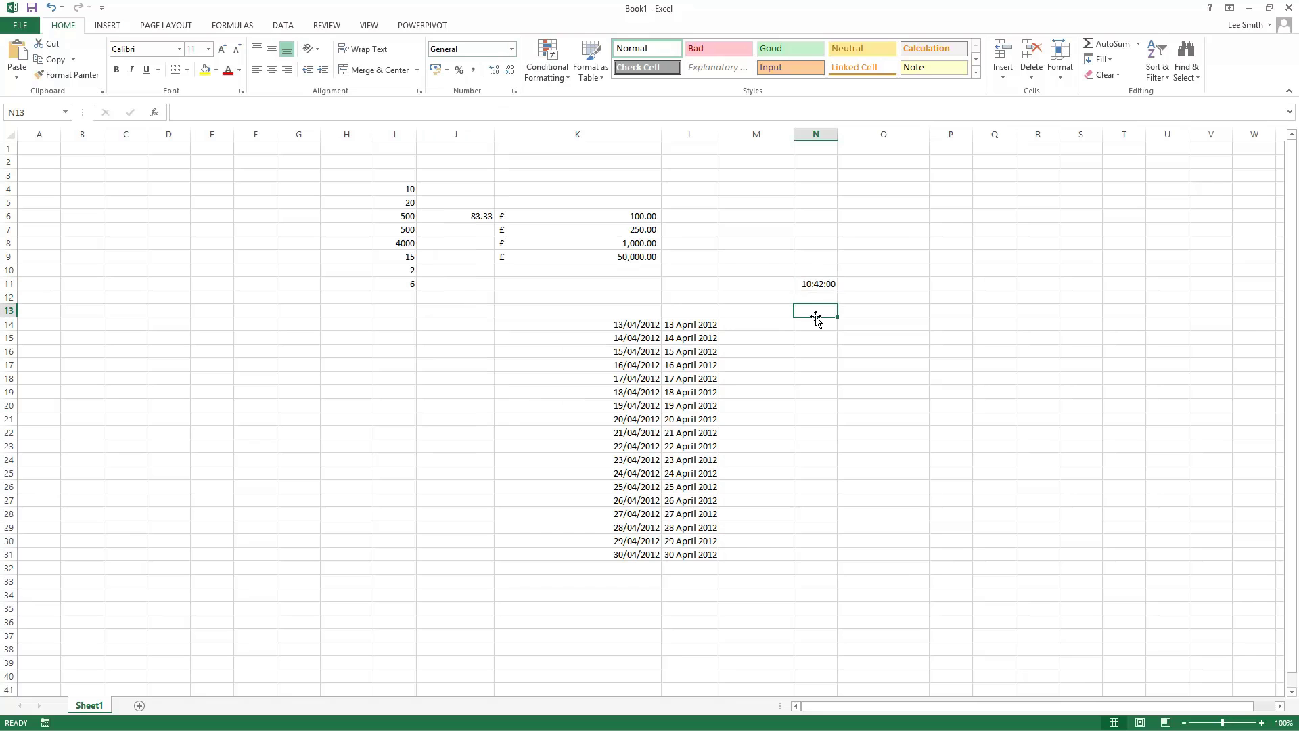
{"action": "type", "text": "10:"}
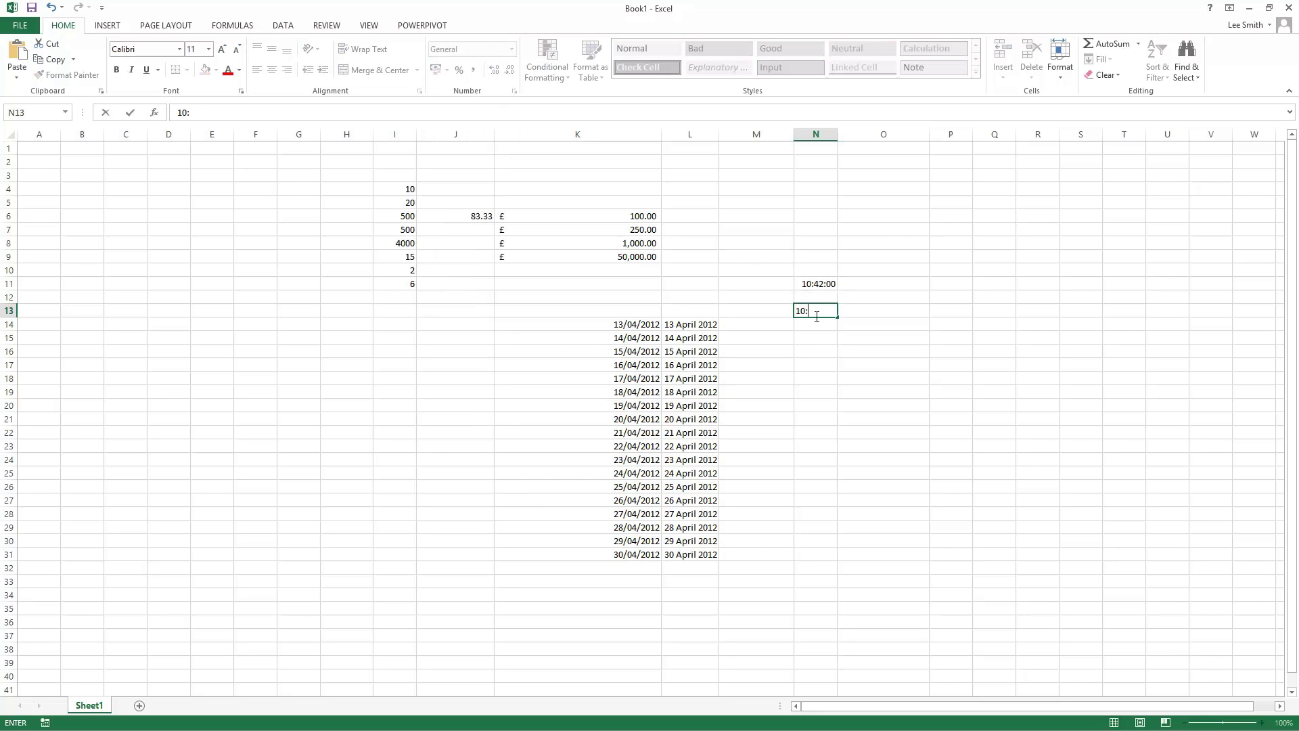
{"action": "type", "text": "45:30"}
{"action": "key", "text": "Return"}
{"action": "left_click", "coordinate": [816, 313]}
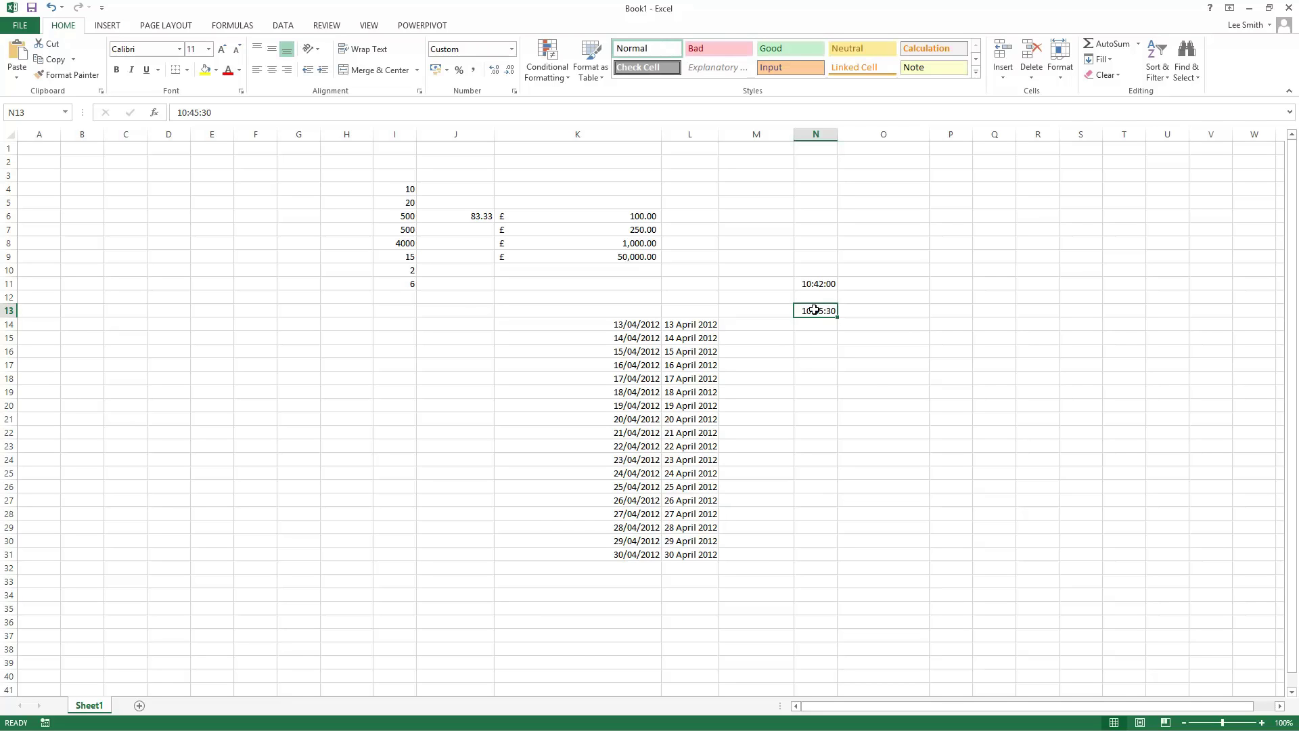
{"action": "left_click", "coordinate": [512, 49]}
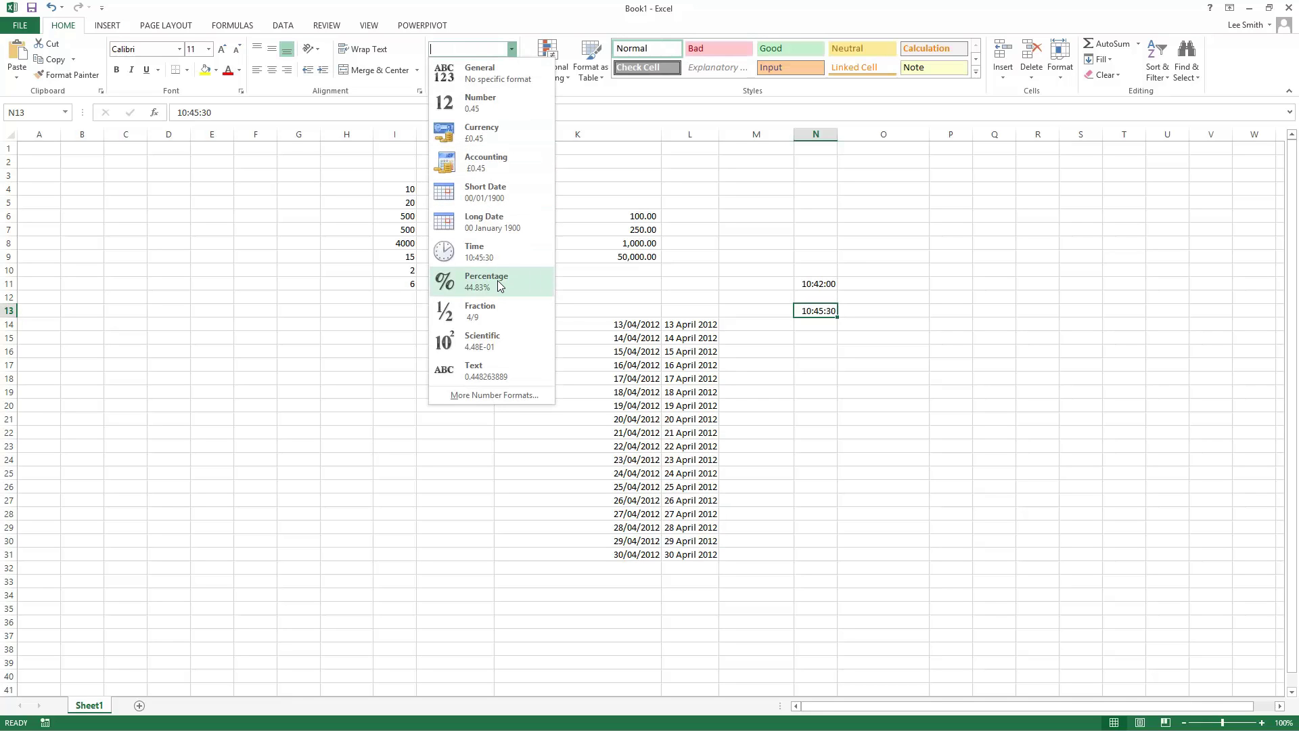
{"action": "left_click", "coordinate": [498, 256]}
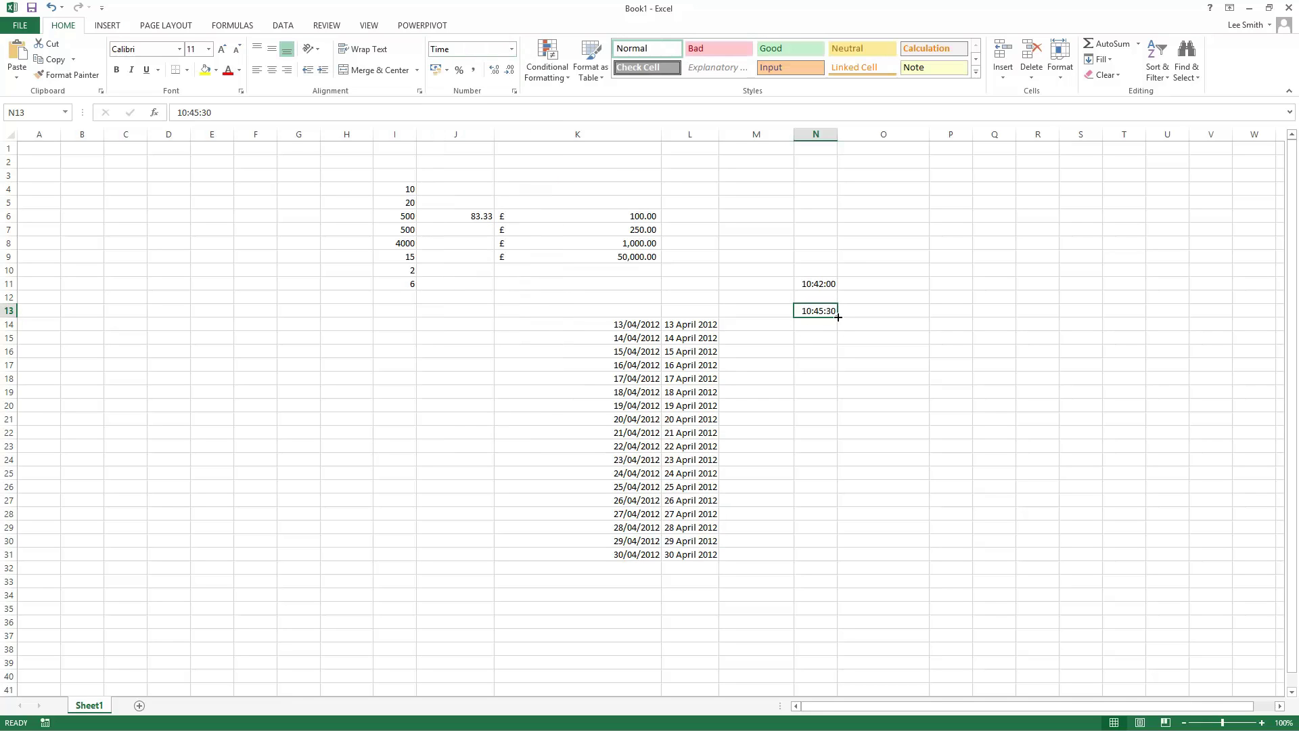
Try entering the formula =(NOW) in cell N15 and widen column N.
{"action": "left_click", "coordinate": [815, 363]}
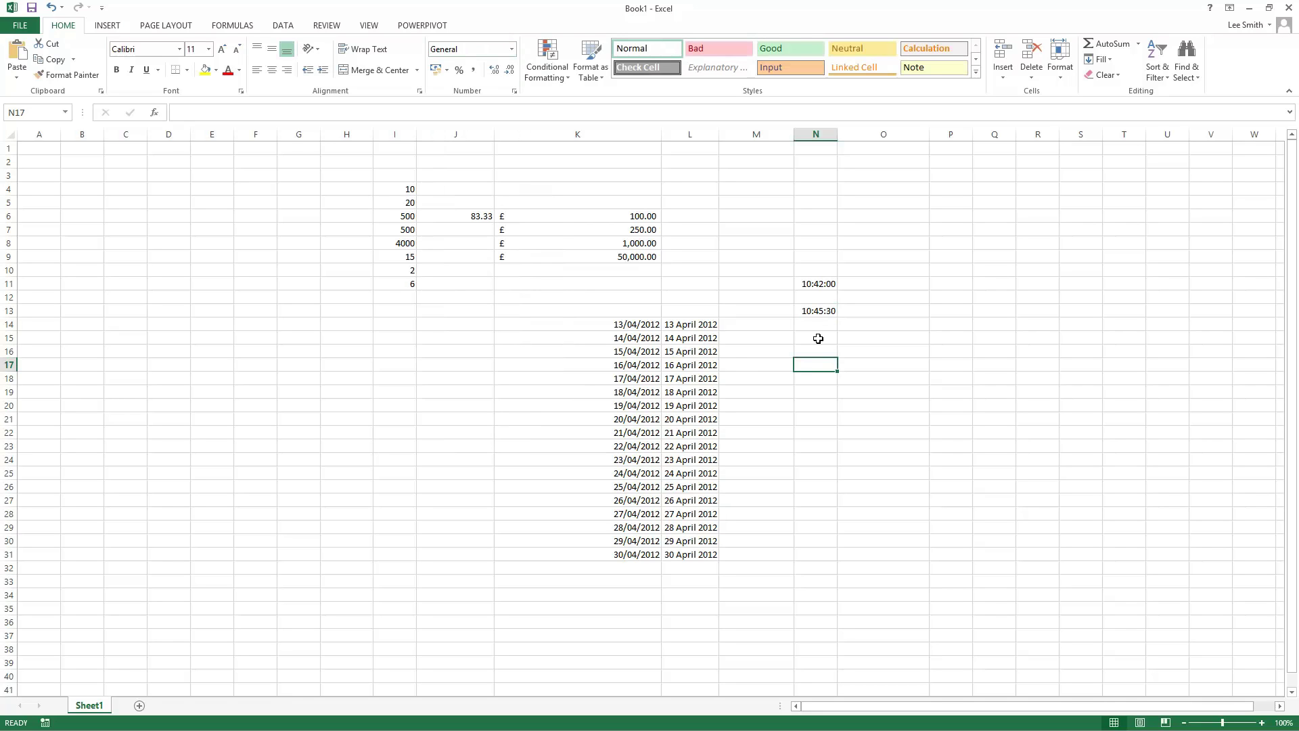
{"action": "left_click", "coordinate": [818, 338]}
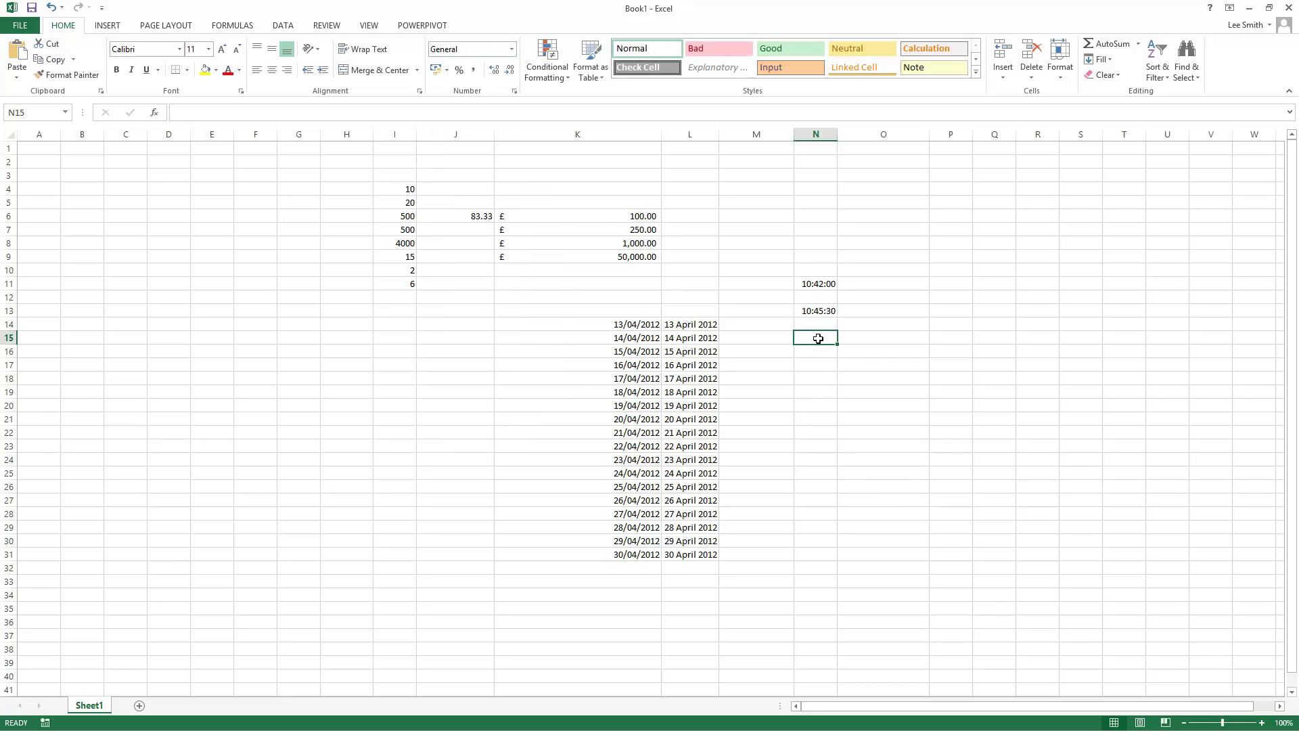
{"action": "type", "text": "=("}
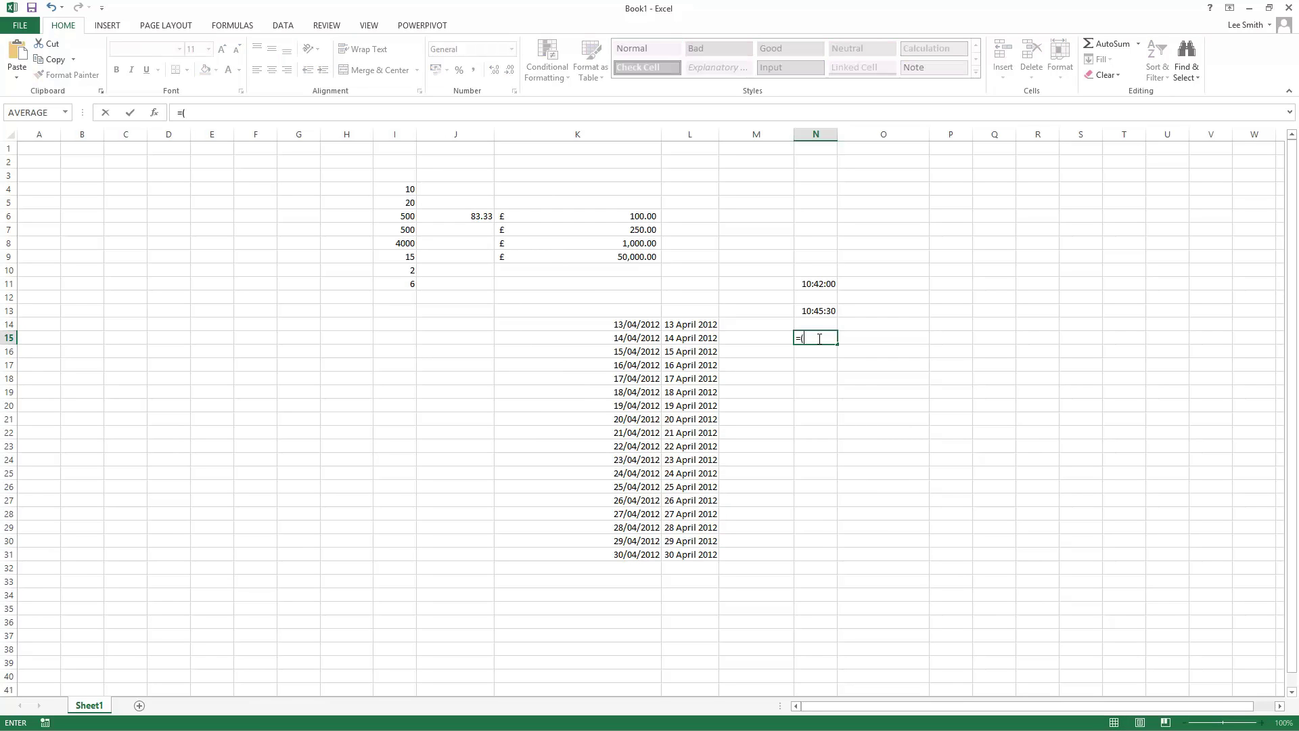
{"action": "type", "text": "NOW"}
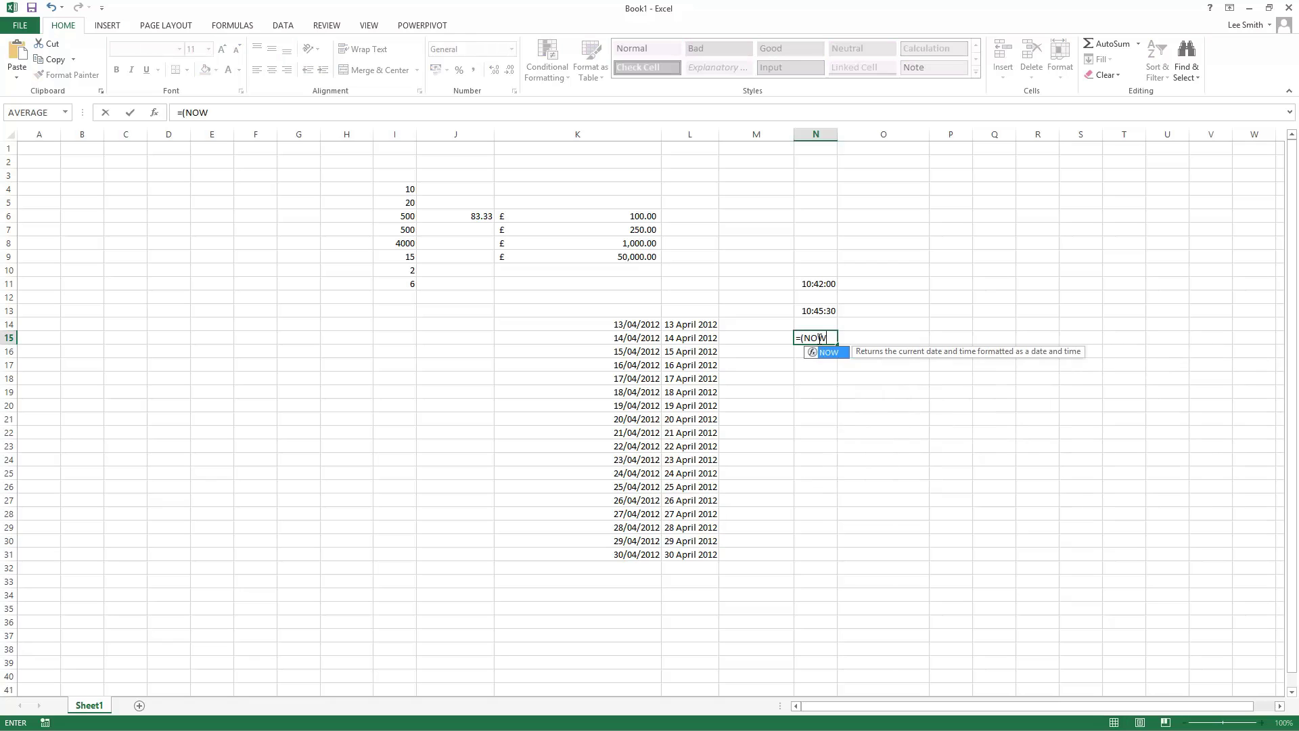
{"action": "key", "text": "Return"}
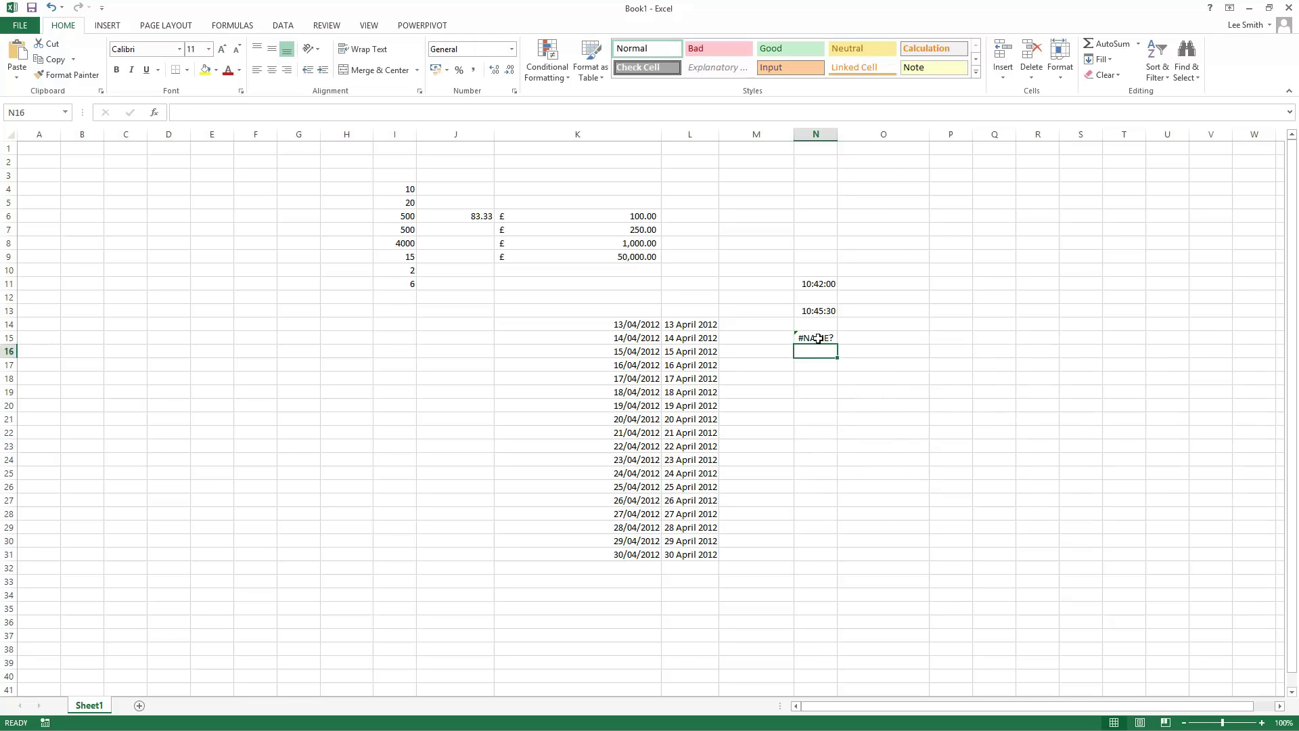
{"action": "left_click", "coordinate": [819, 338]}
{"action": "left_click_drag", "start_coordinate": [838, 136], "coordinate": [904, 143]}
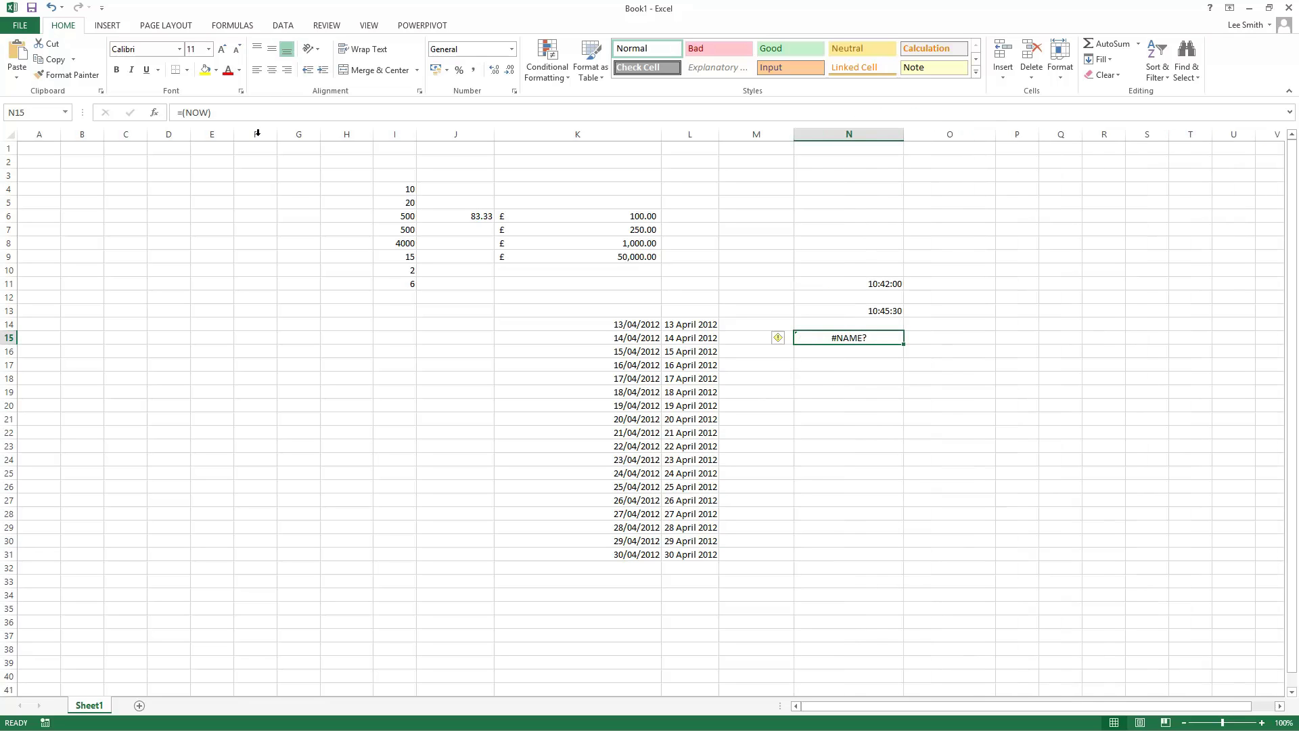
Try replacing the formula in cell N15 with =(TODAY) and apply the Long Date format to it.
{"action": "double_click", "coordinate": [197, 113]}
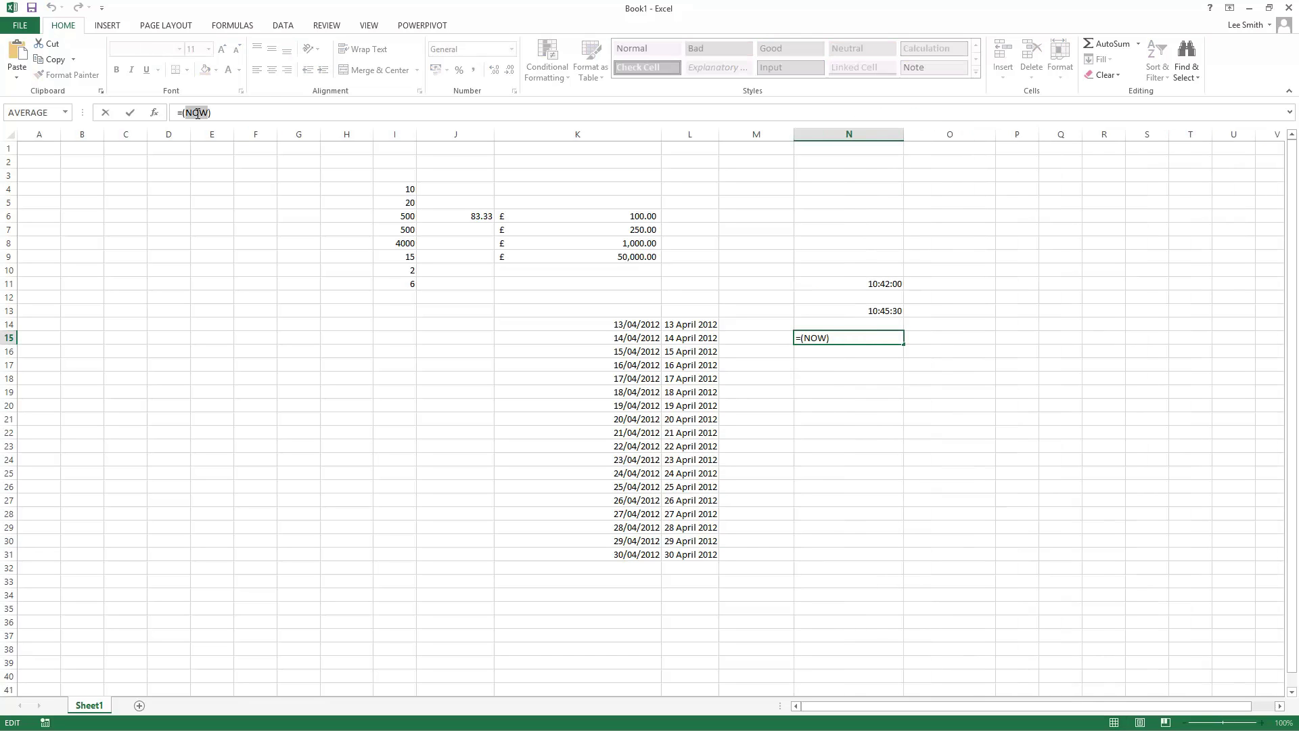
{"action": "type", "text": "TODAY"}
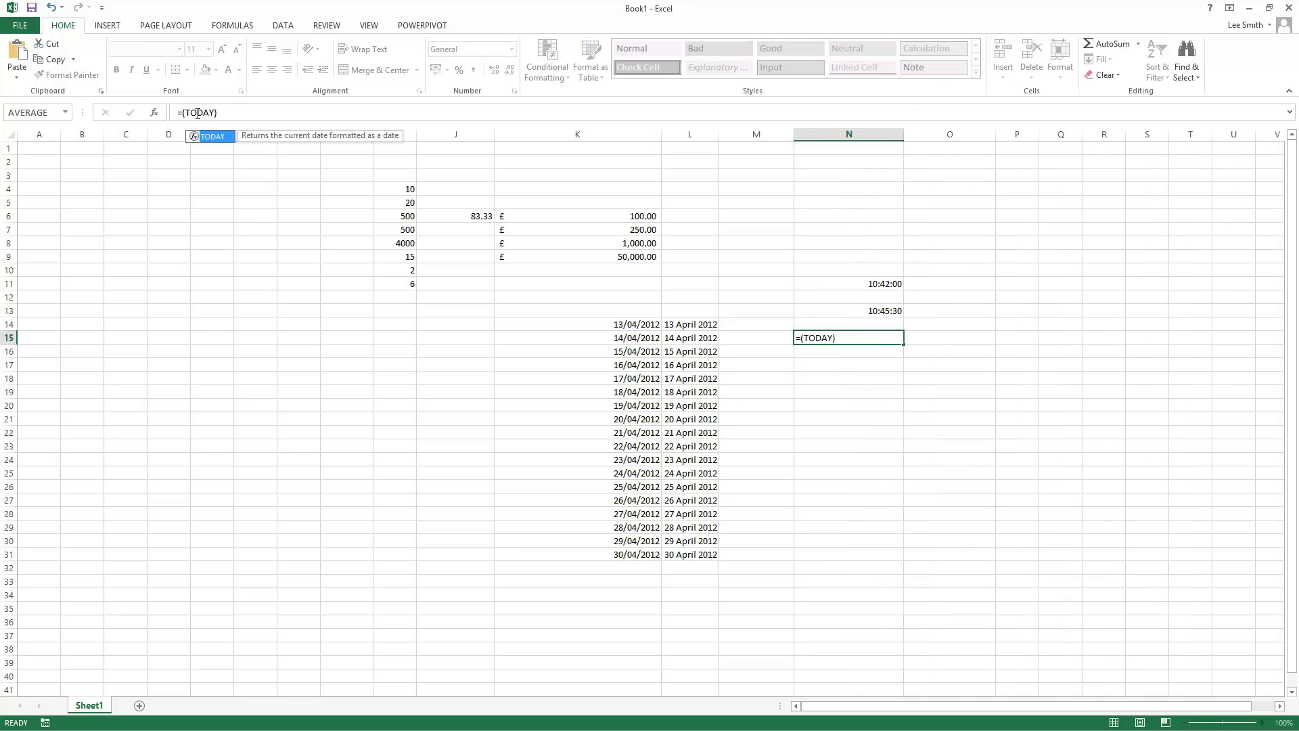
{"action": "key", "text": "ctrl+Return"}
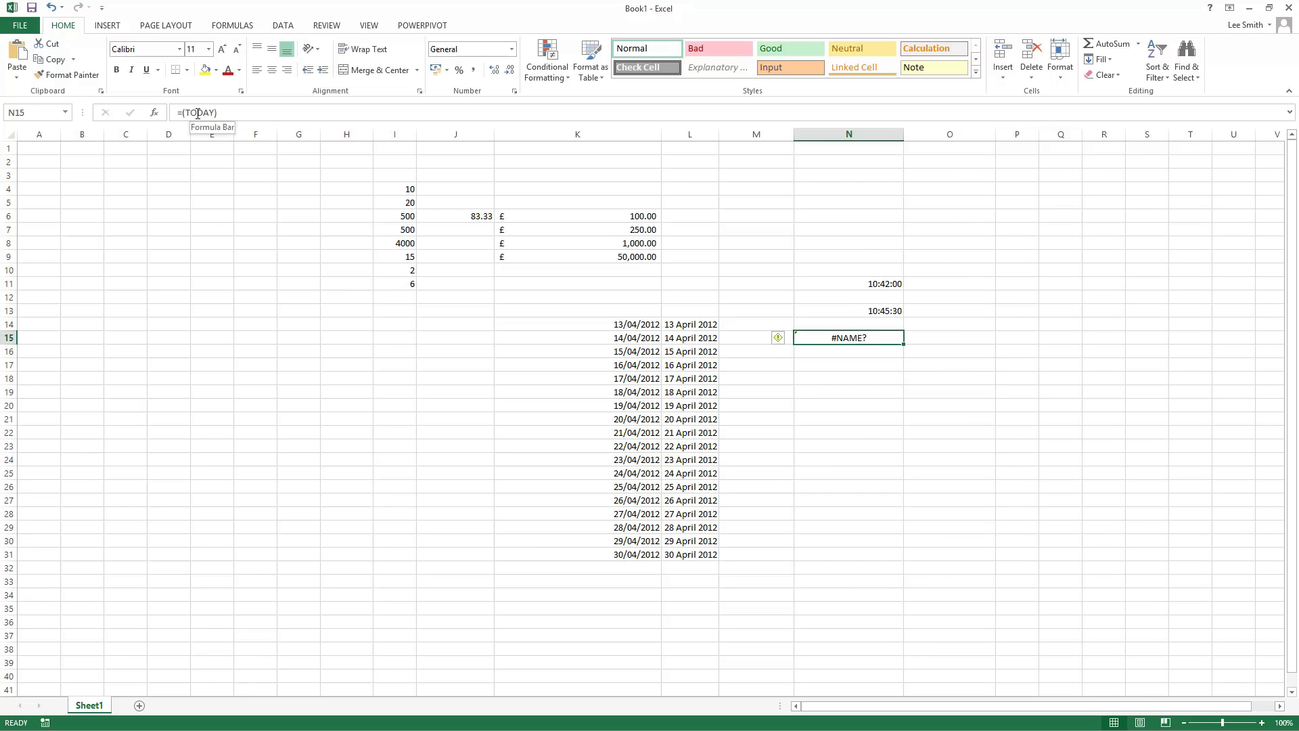
{"action": "left_click", "coordinate": [512, 49]}
{"action": "left_click", "coordinate": [500, 217]}
Clear the contents of cell N15.
{"action": "left_click", "coordinate": [857, 386]}
{"action": "left_click", "coordinate": [850, 340]}
{"action": "key", "text": "Delete"}
Apply the Percentage format to cell N16 and enter 10% in it.
{"action": "key", "text": "Down"}
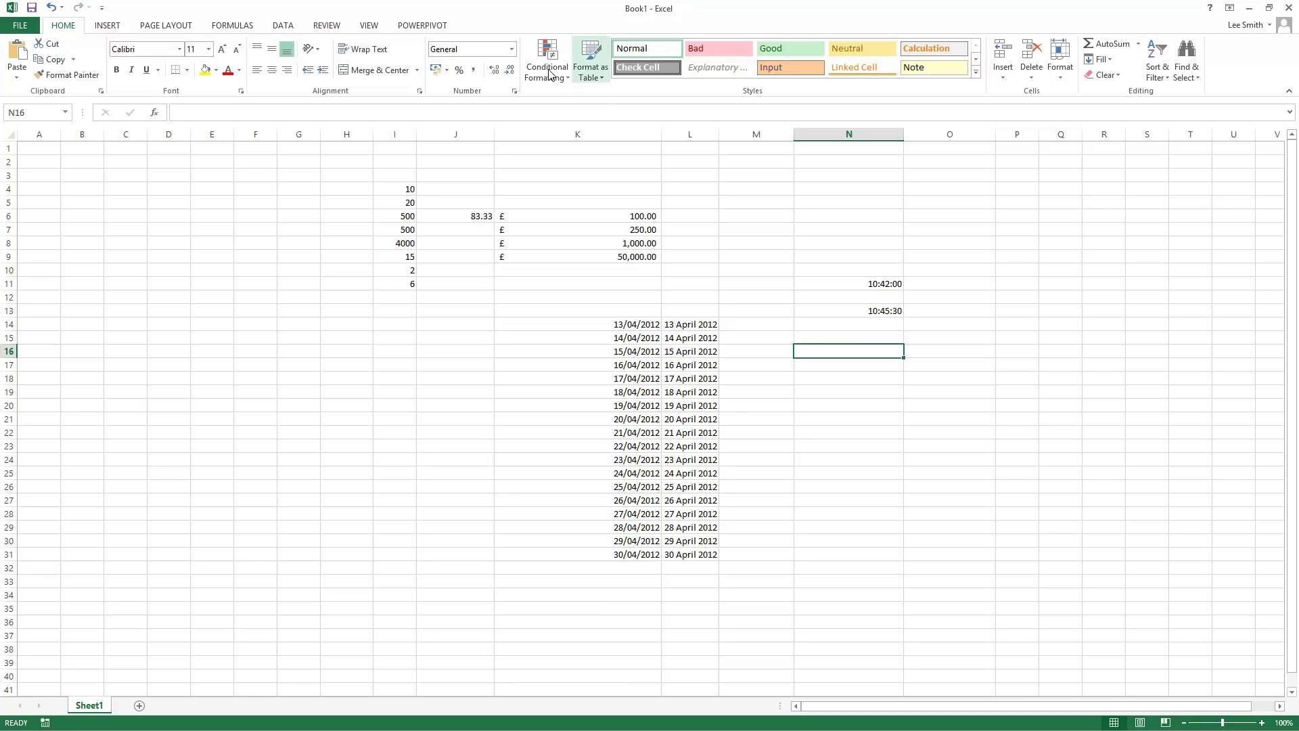
{"action": "left_click", "coordinate": [512, 49]}
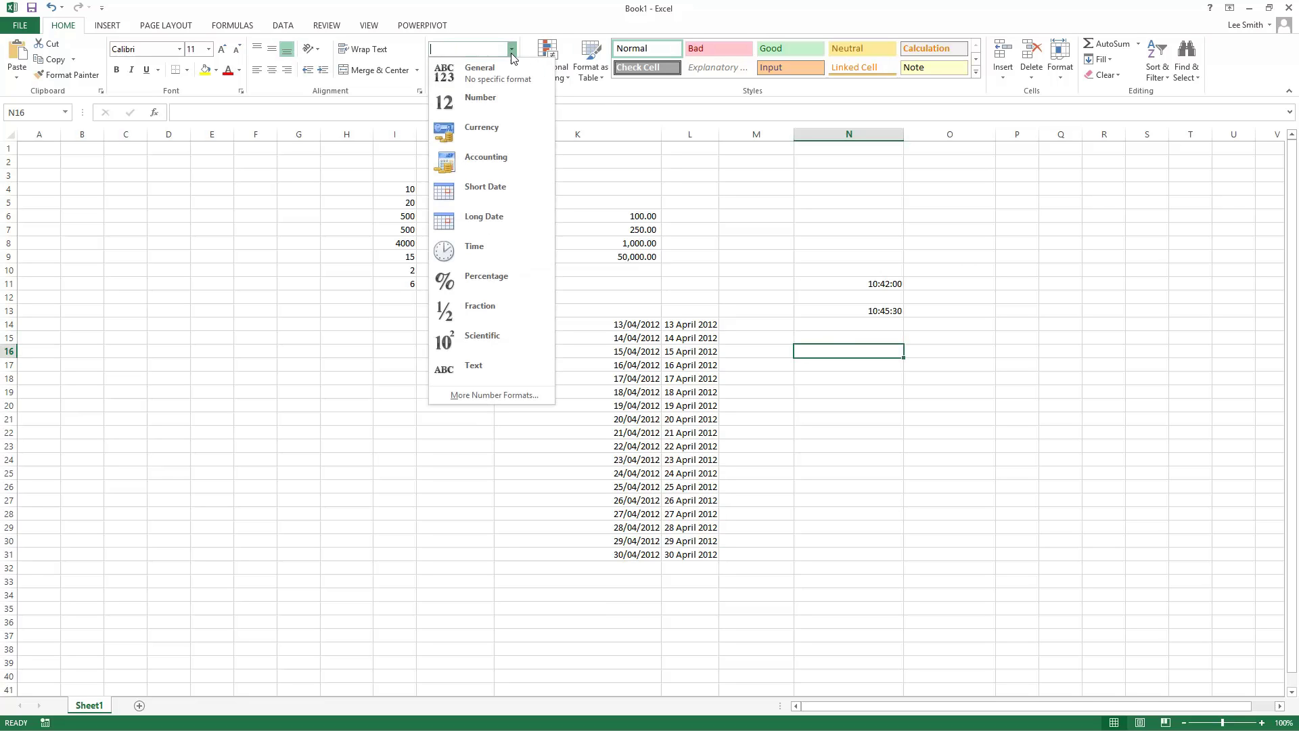
{"action": "left_click", "coordinate": [506, 278]}
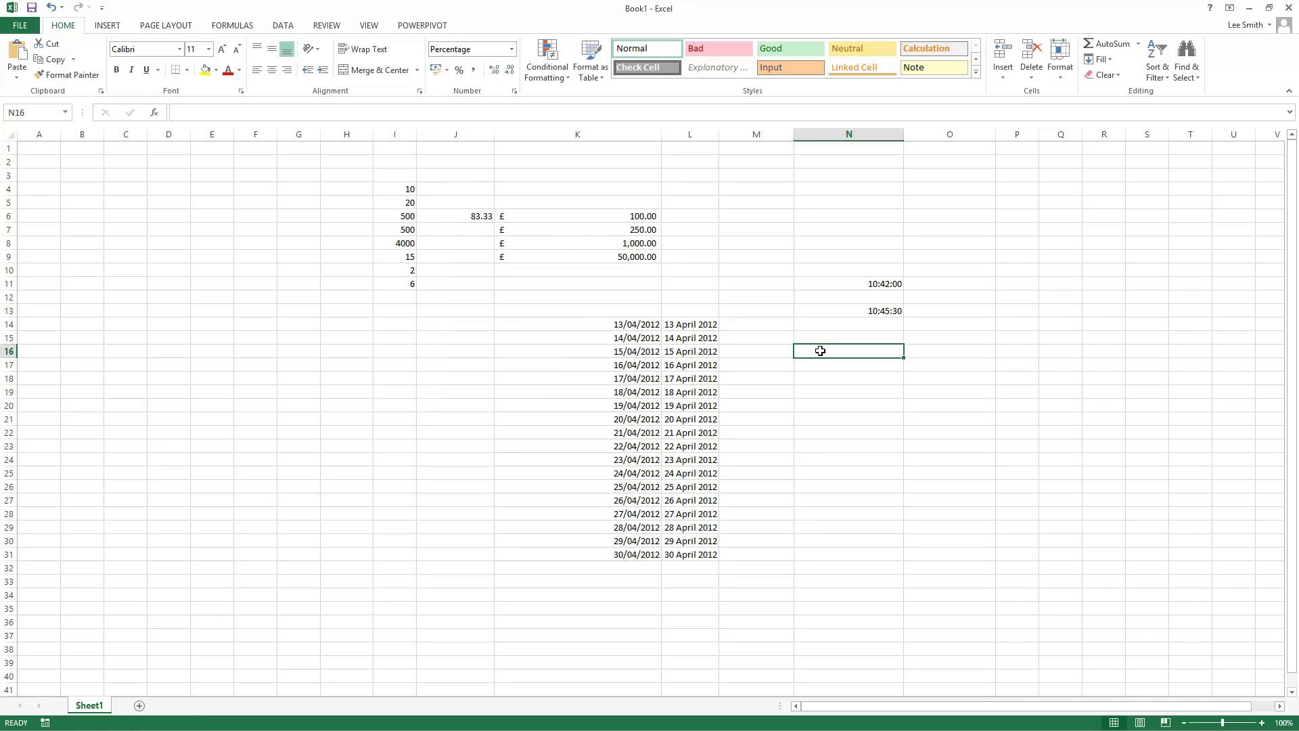
{"action": "type", "text": "10"}
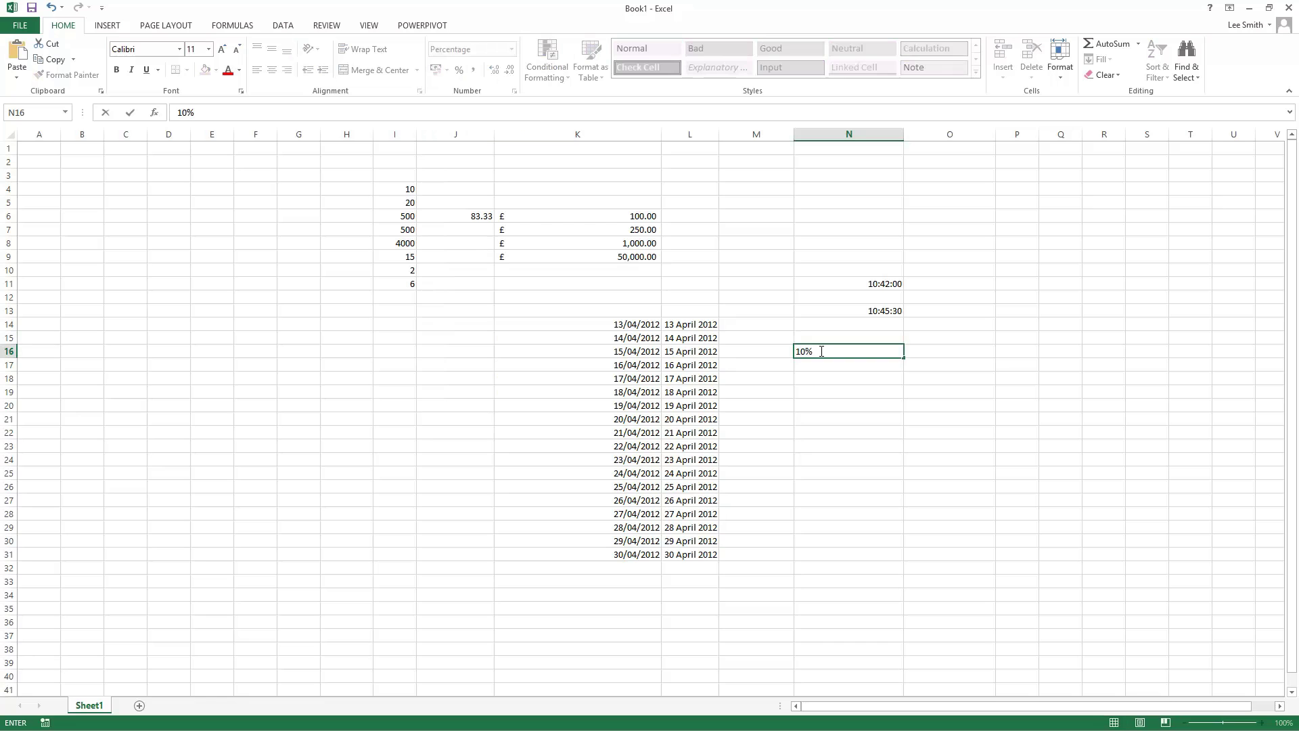
{"action": "key", "text": "Return"}
Clear the contents of cells N11:N13 and reset their number format to General.
{"action": "key", "text": "Up"}
{"action": "key", "text": "Up"}
{"action": "key", "text": "Up"}
{"action": "key", "text": "Up"}
{"action": "key", "text": "Up"}
{"action": "key", "text": "Up"}
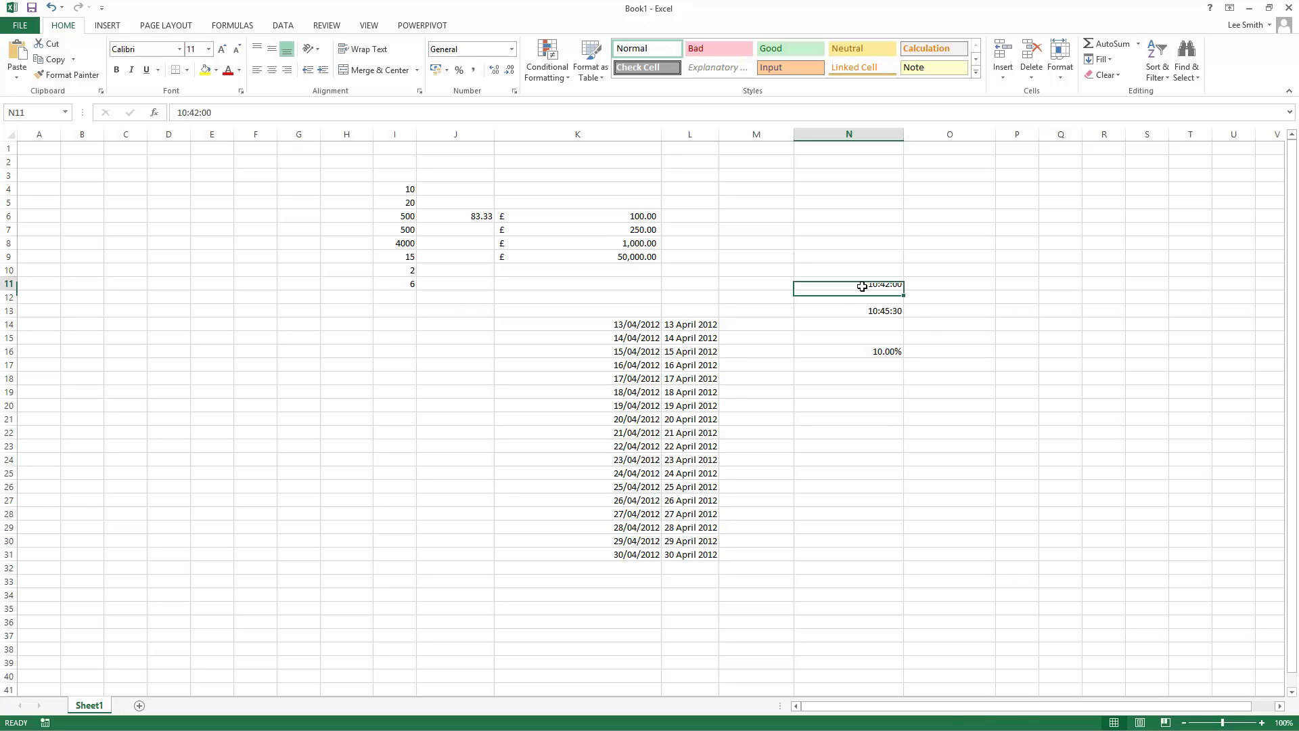
{"action": "left_click_drag", "start_coordinate": [862, 286], "coordinate": [864, 309]}
{"action": "key", "text": "Delete"}
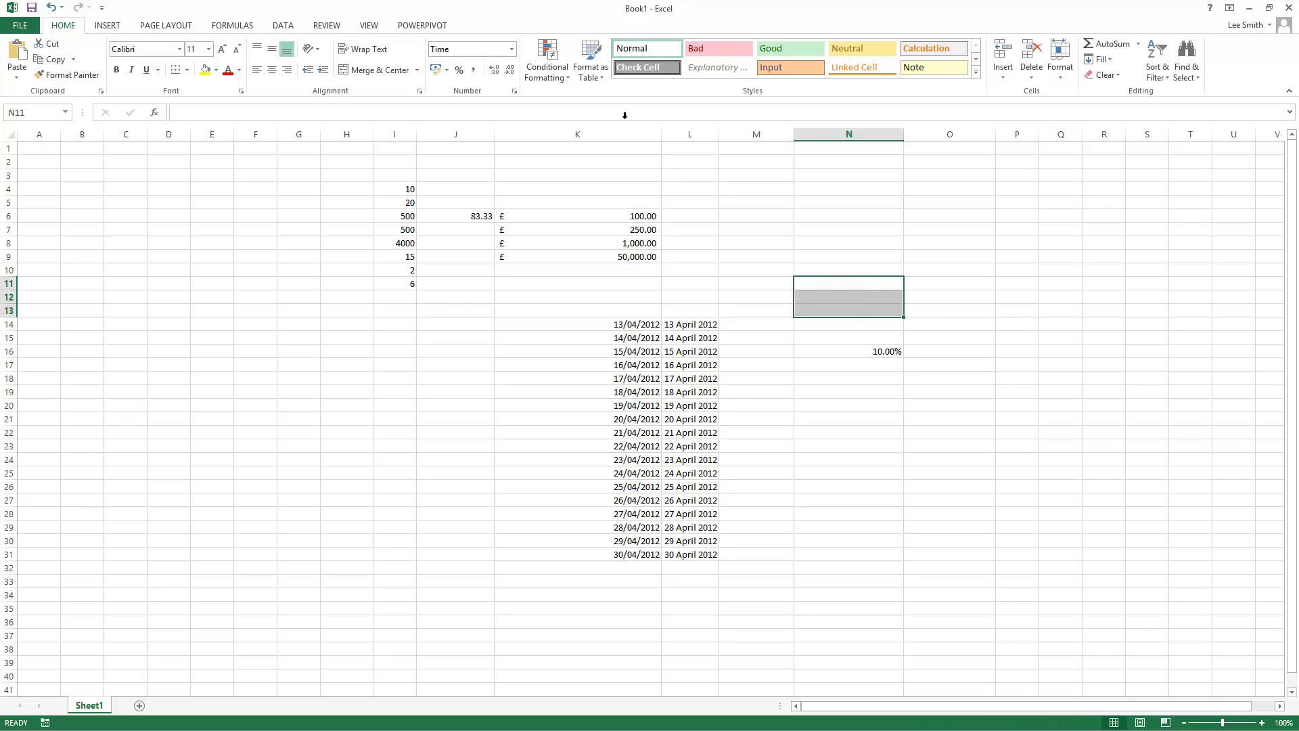
{"action": "left_click", "coordinate": [511, 50]}
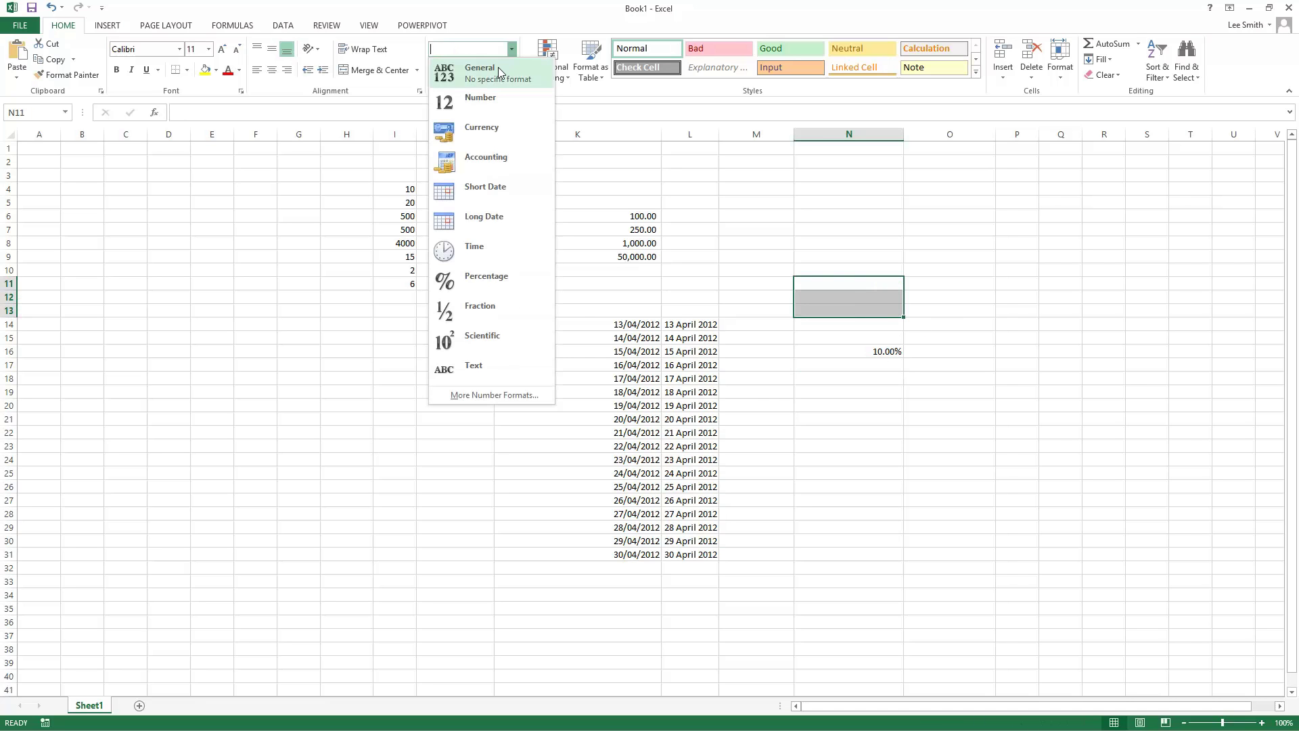
{"action": "left_click", "coordinate": [498, 67]}
{"action": "left_click", "coordinate": [971, 299]}
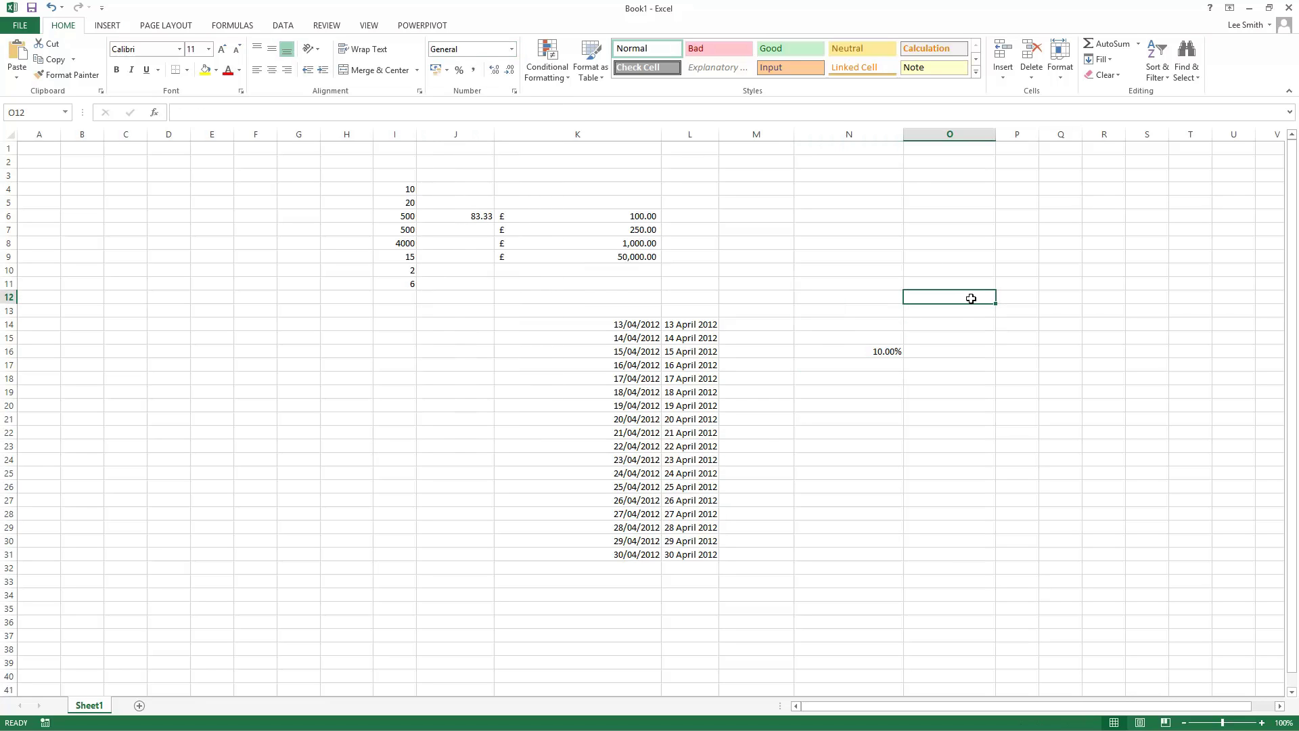
Enter 100 in cell N12.
{"action": "left_click", "coordinate": [878, 298]}
{"action": "type", "text": "100"}
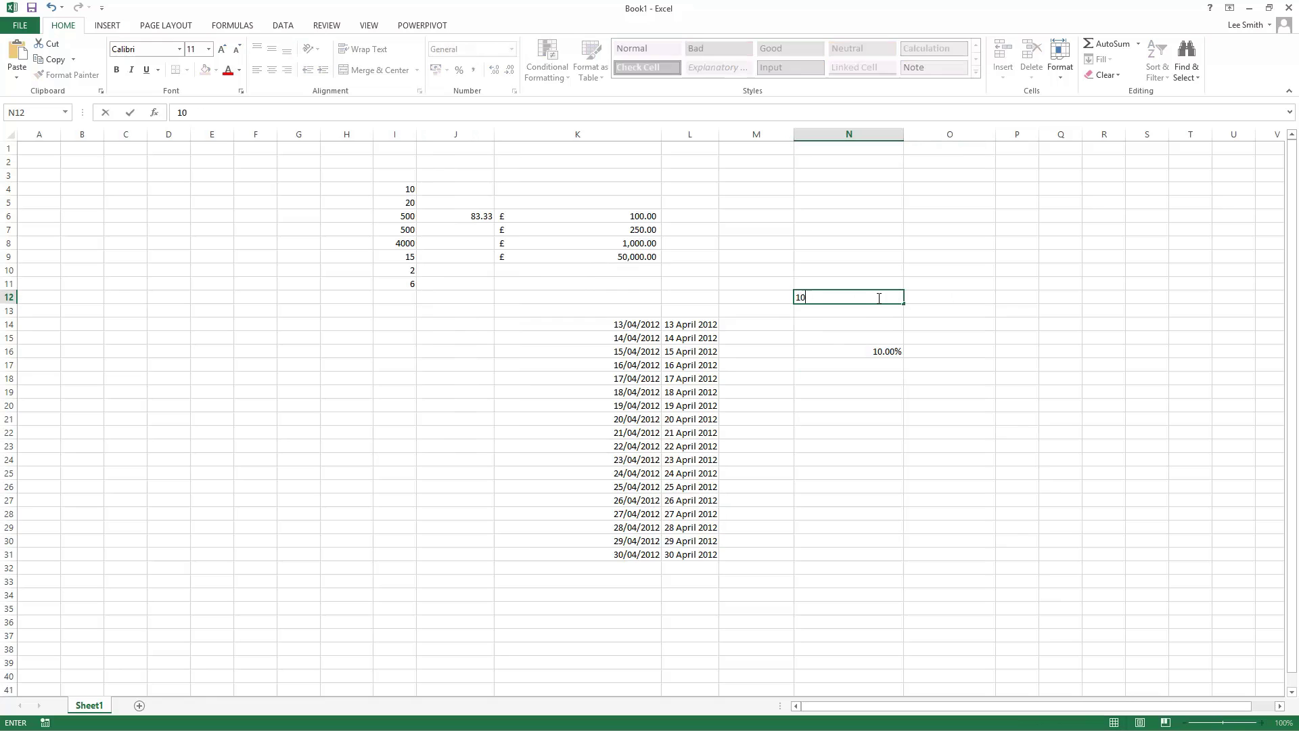
{"action": "key", "text": "Return"}
Enter the formula =N12*N16 in cell N10 to calculate the percentage of the amount.
{"action": "key", "text": "Up"}
{"action": "key", "text": "Up"}
{"action": "key", "text": "Up"}
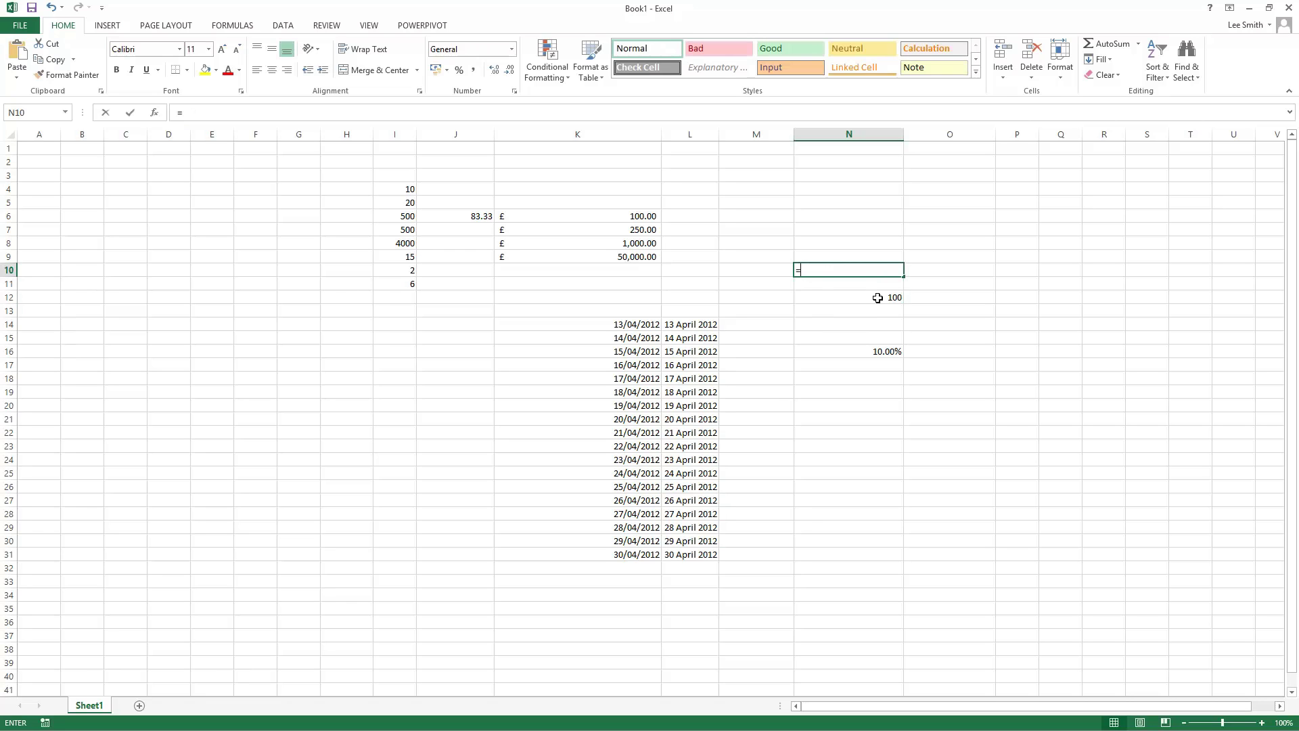
{"action": "type", "text": "="}
{"action": "left_click", "coordinate": [878, 298]}
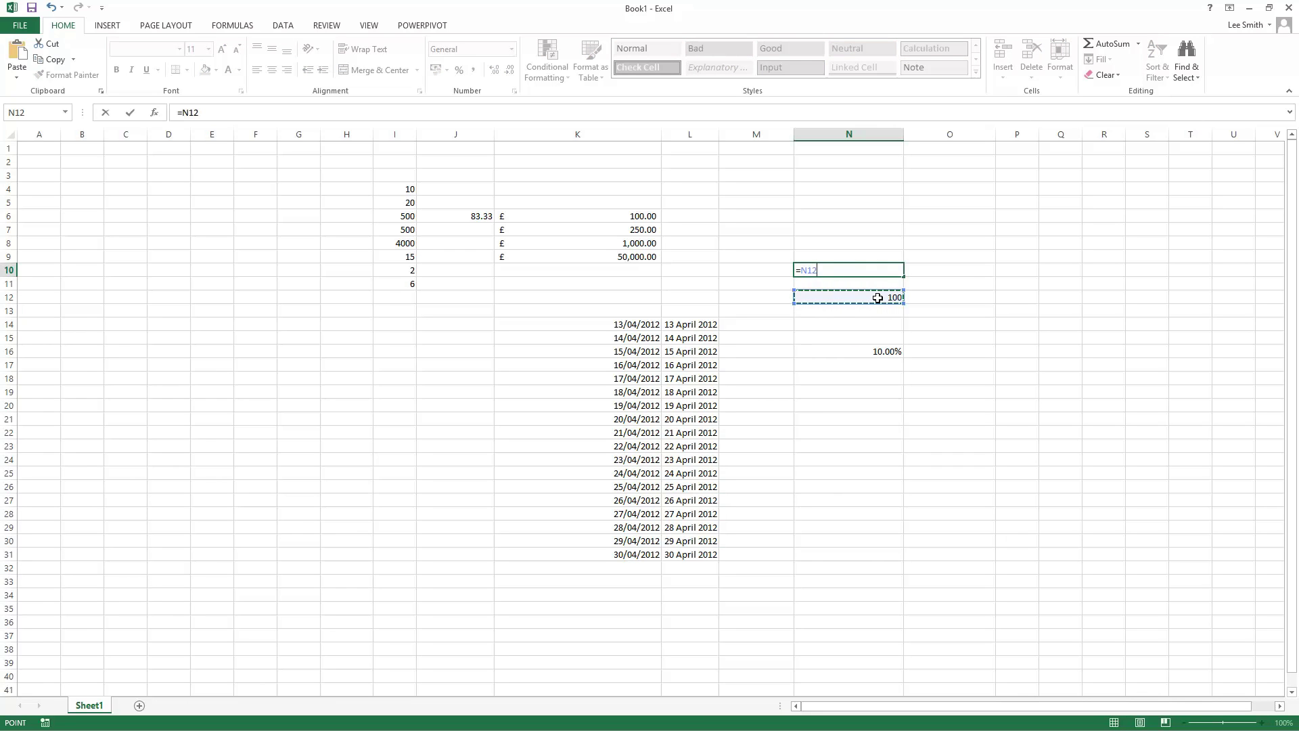
{"action": "type", "text": "*"}
{"action": "key", "text": "Down"}
{"action": "key", "text": "Down"}
{"action": "key", "text": "Down"}
{"action": "key", "text": "Down"}
{"action": "key", "text": "Down"}
{"action": "key", "text": "Down"}
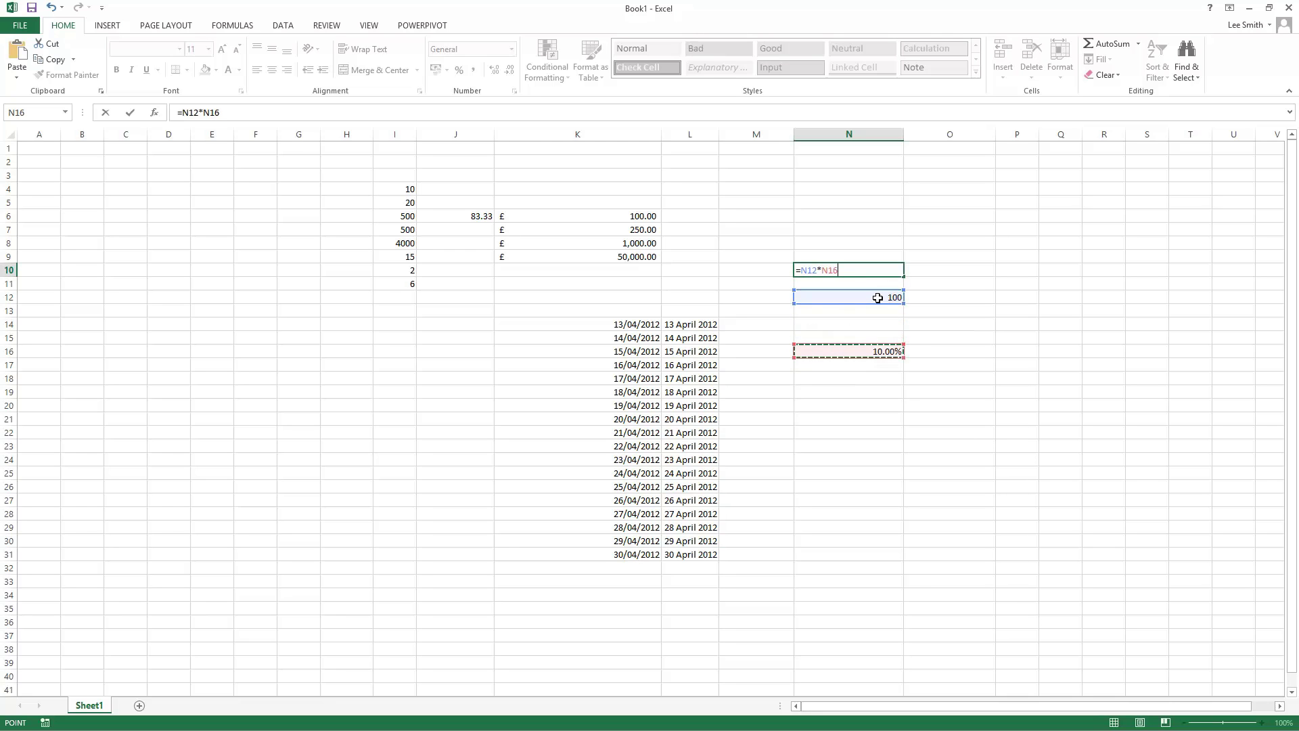
{"action": "key", "text": "Return"}
{"action": "key", "text": "Up"}
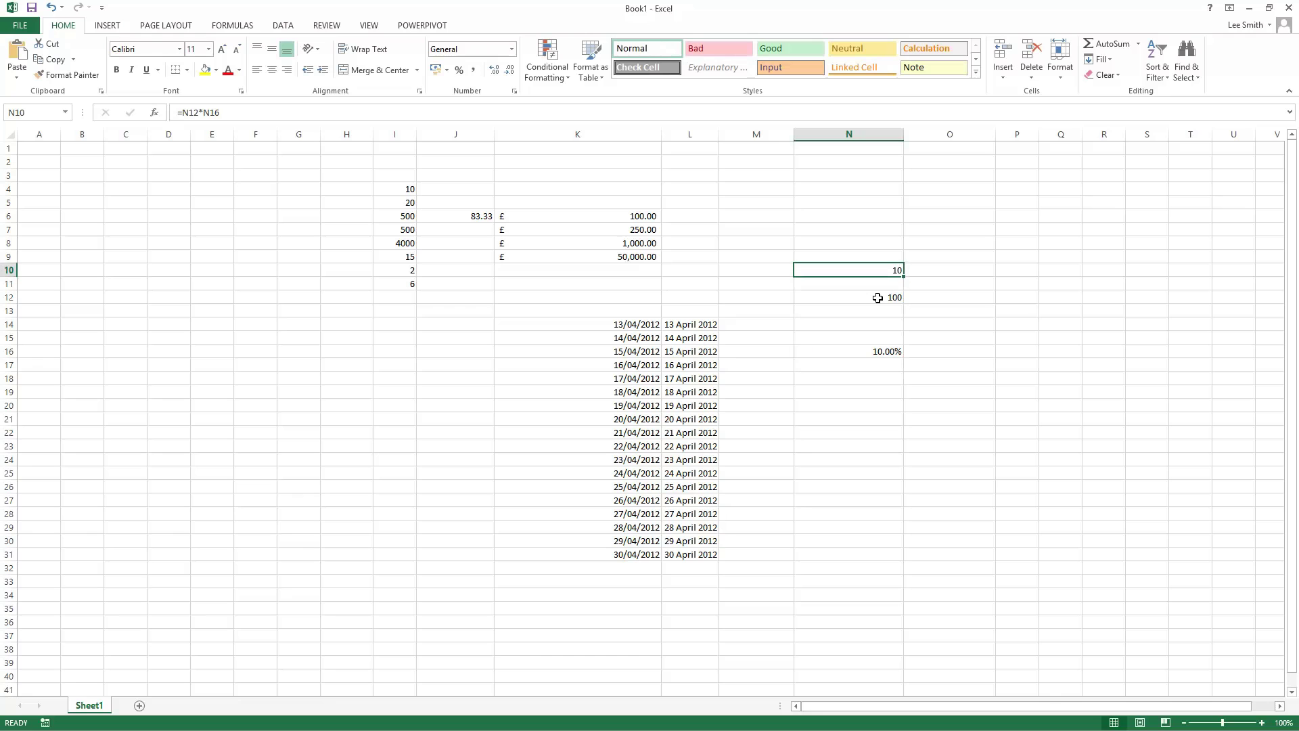
Try 15% in cell N16 and set it back to 10%.
{"action": "key", "text": "Down"}
{"action": "key", "text": "Down"}
{"action": "key", "text": "Down"}
{"action": "key", "text": "Down"}
{"action": "key", "text": "Down"}
{"action": "key", "text": "Down"}
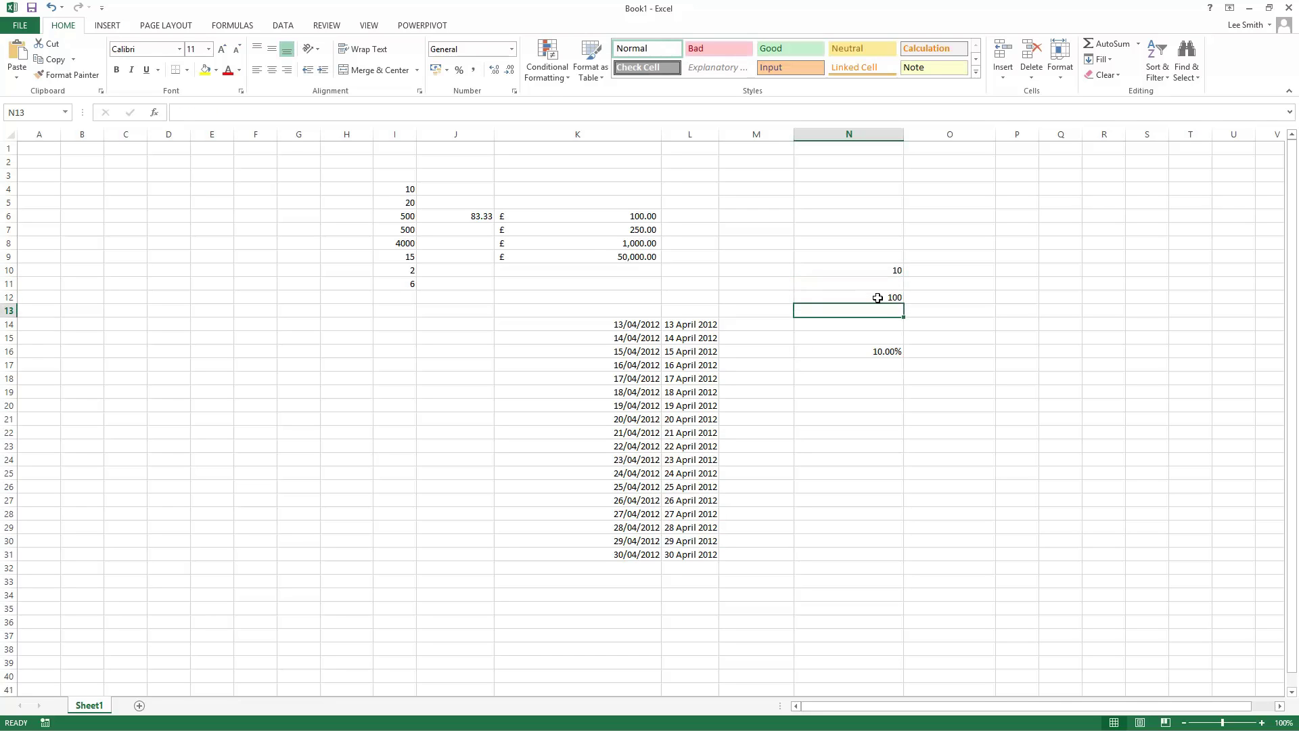
{"action": "type", "text": "15"}
{"action": "key", "text": "Return"}
{"action": "key", "text": "Up"}
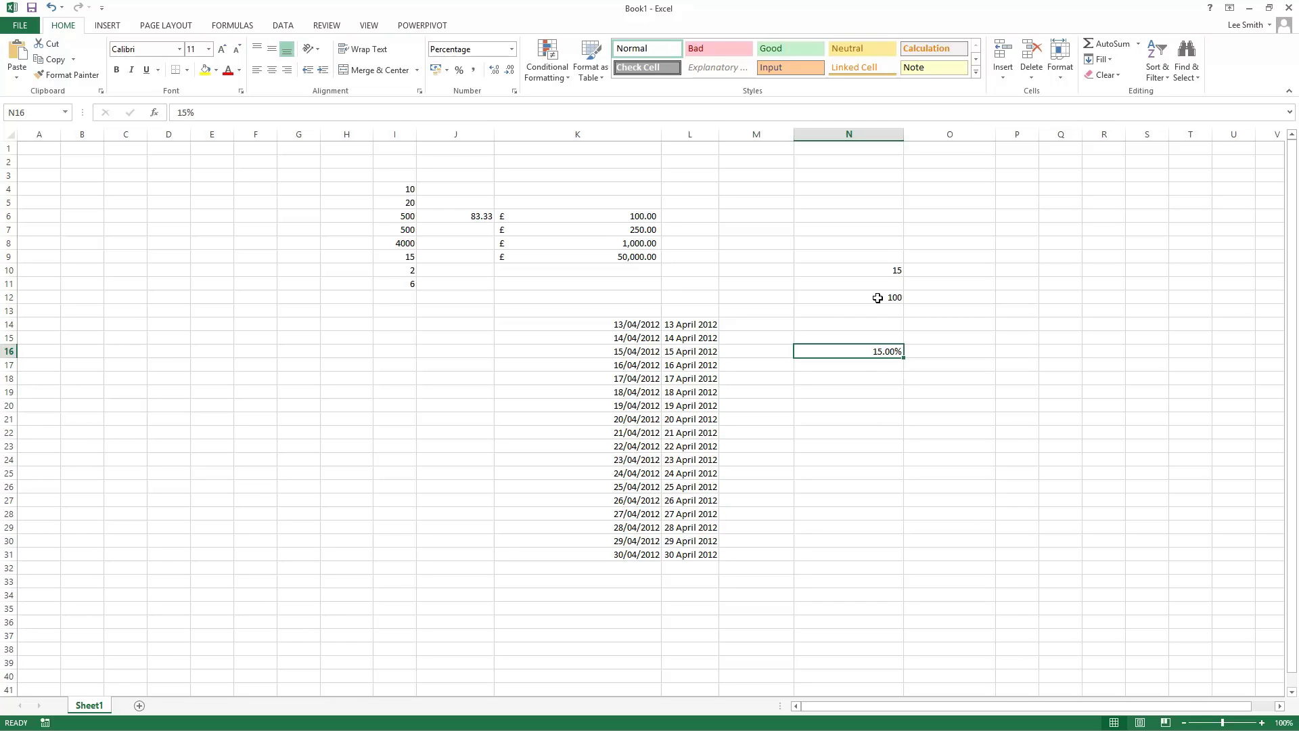
{"action": "type", "text": "10"}
{"action": "key", "text": "Return"}
Set the amount in cell N12 to 150.
{"action": "key", "text": "Up"}
{"action": "key", "text": "Up"}
{"action": "key", "text": "Up"}
{"action": "key", "text": "Up"}
{"action": "key", "text": "Up"}
{"action": "type", "text": "150"}
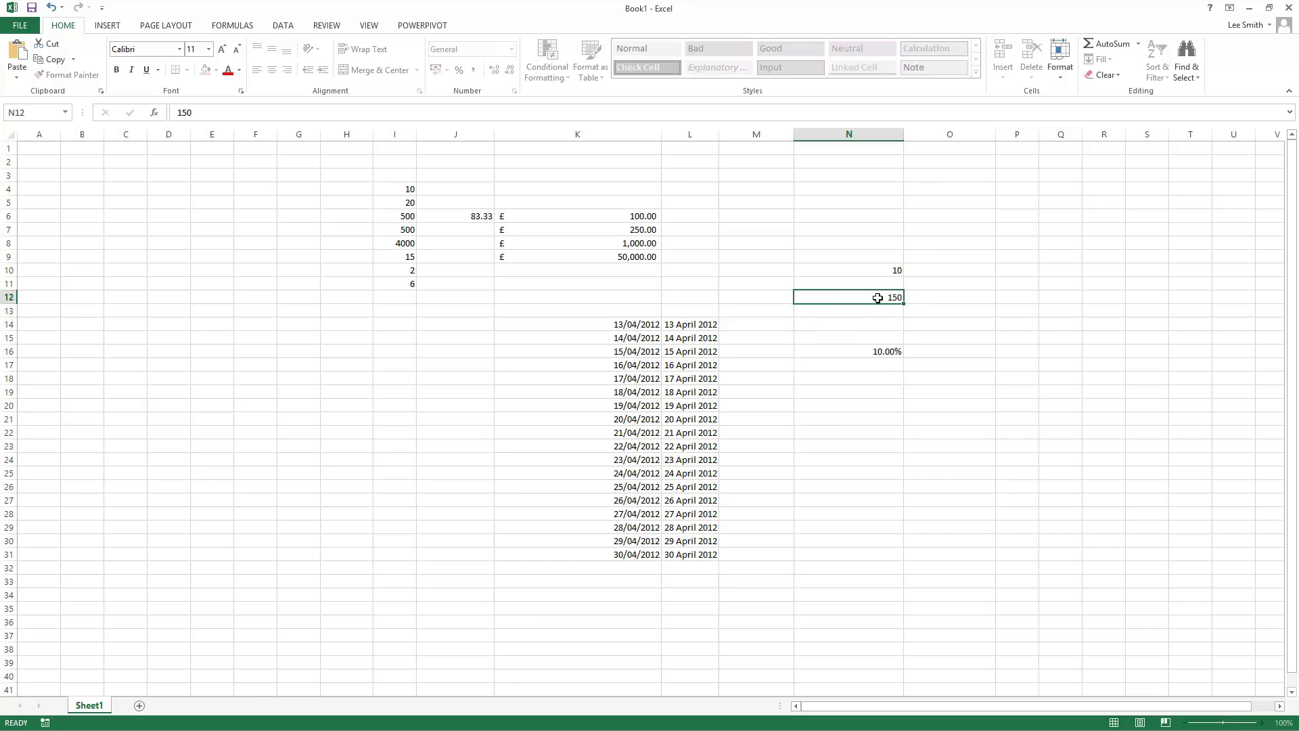
{"action": "key", "text": "Return"}
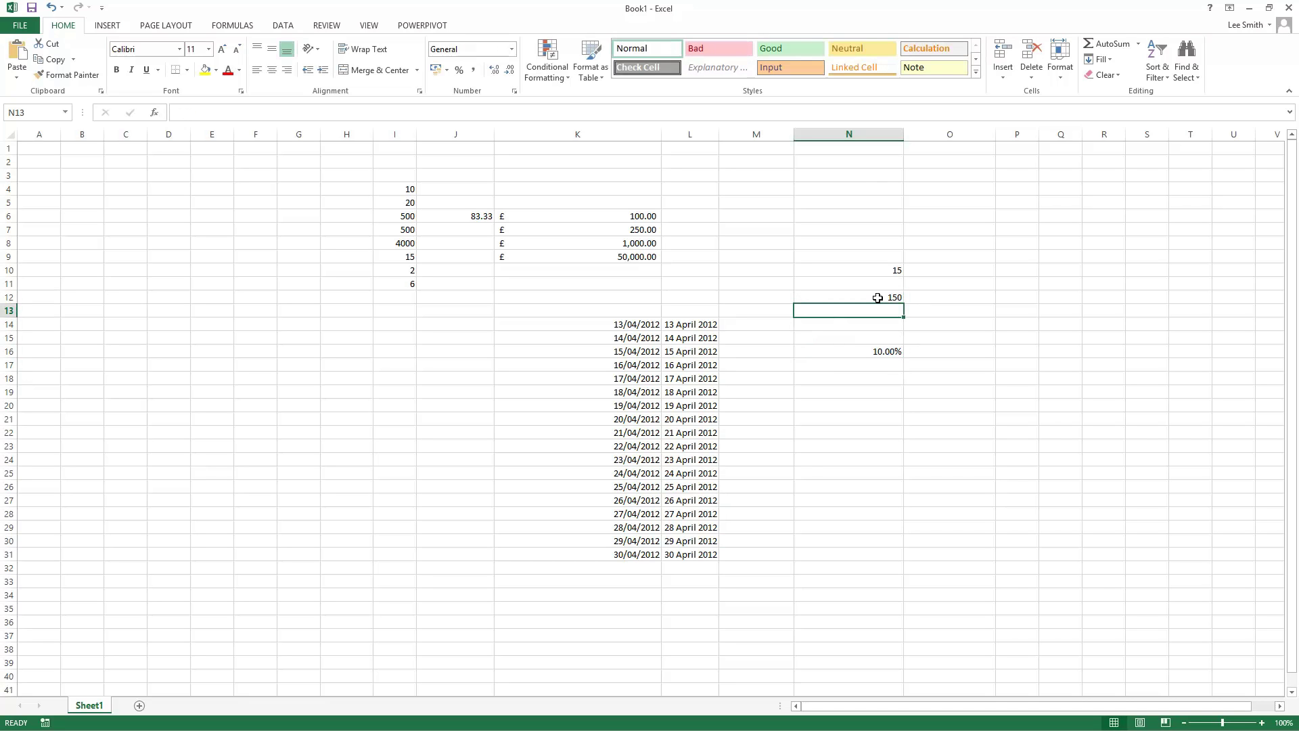
Apply the Fraction format to cell N16 and set its type to Up to two digits (21/25).
{"action": "key", "text": "Down"}
{"action": "key", "text": "Down"}
{"action": "key", "text": "Down"}
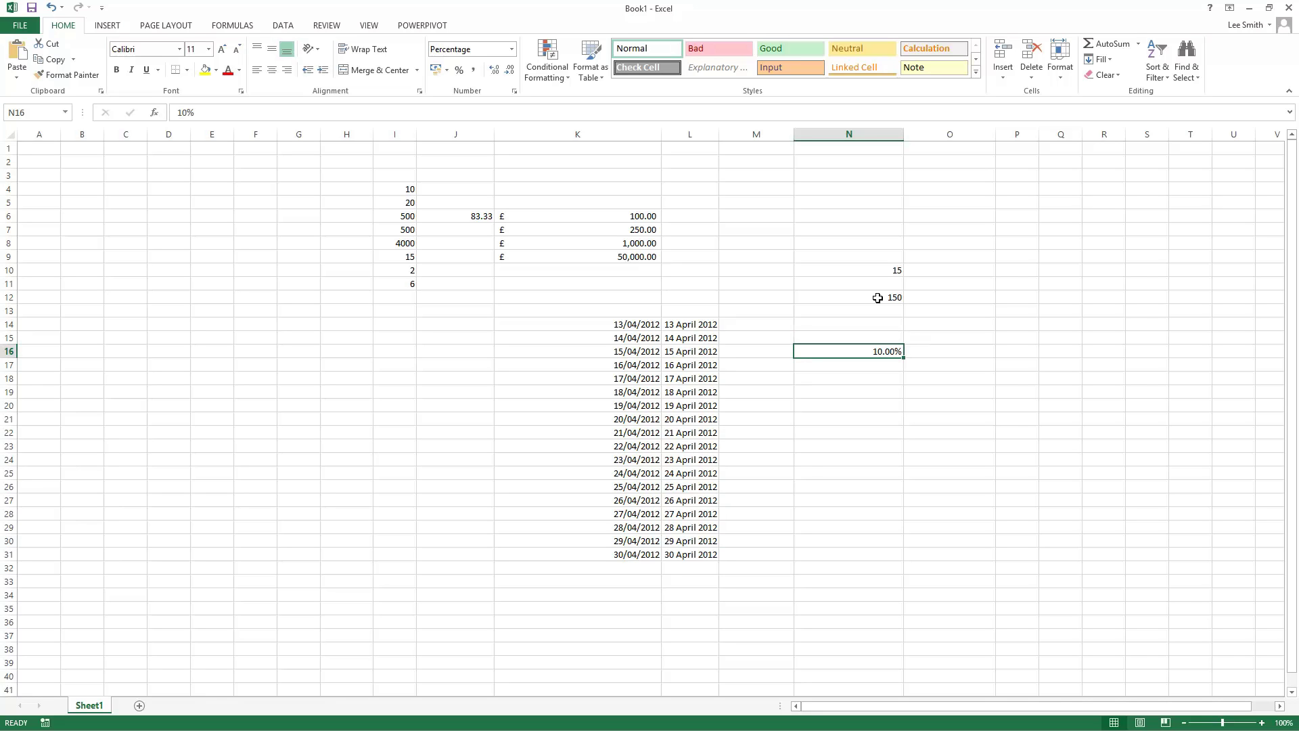
{"action": "left_click", "coordinate": [511, 49]}
{"action": "left_click", "coordinate": [482, 312]}
{"action": "right_click", "coordinate": [853, 350]}
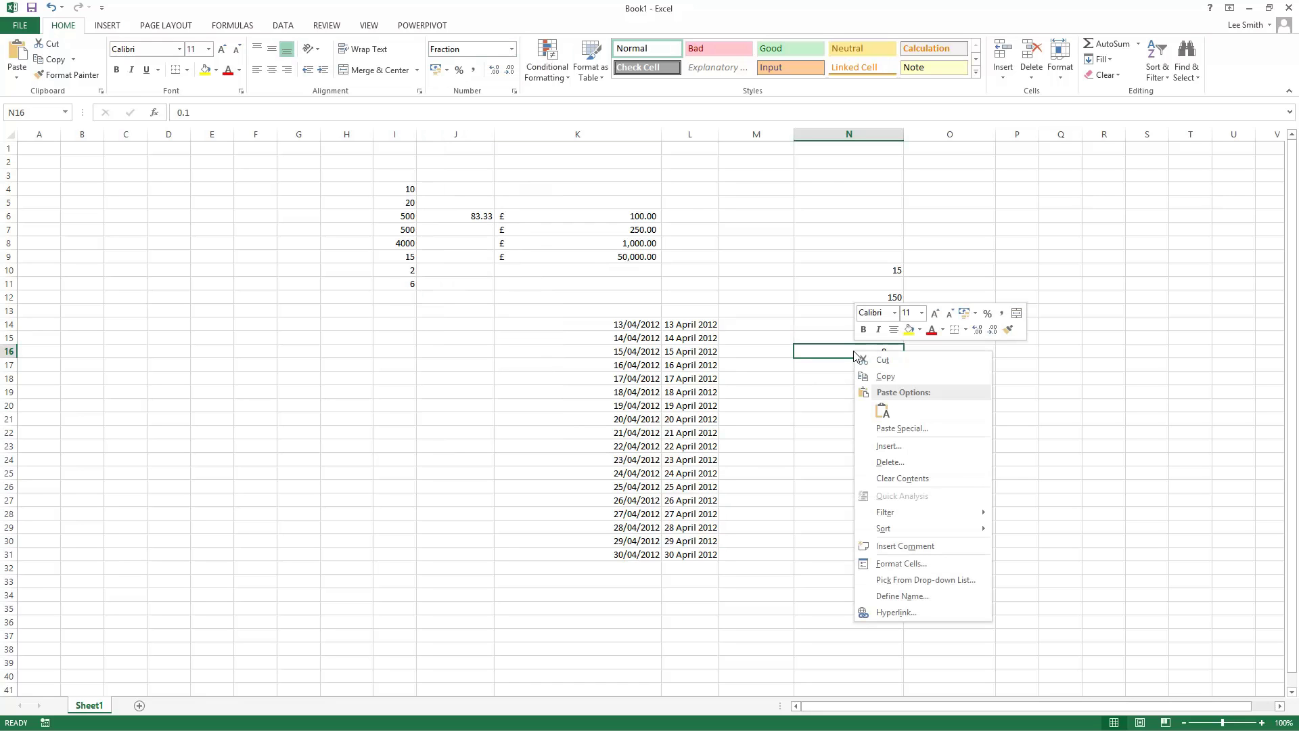
{"action": "left_click", "coordinate": [931, 566]}
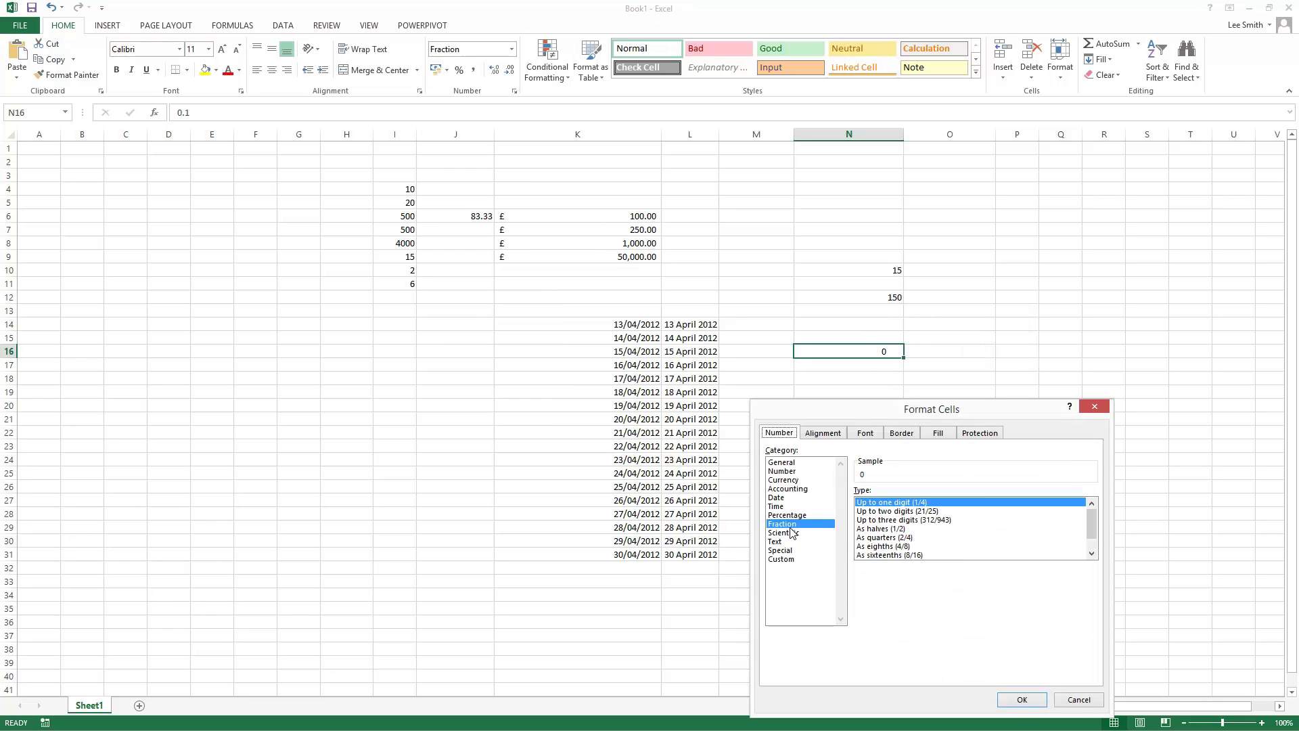
{"action": "left_click", "coordinate": [913, 512]}
{"action": "left_click", "coordinate": [1021, 699]}
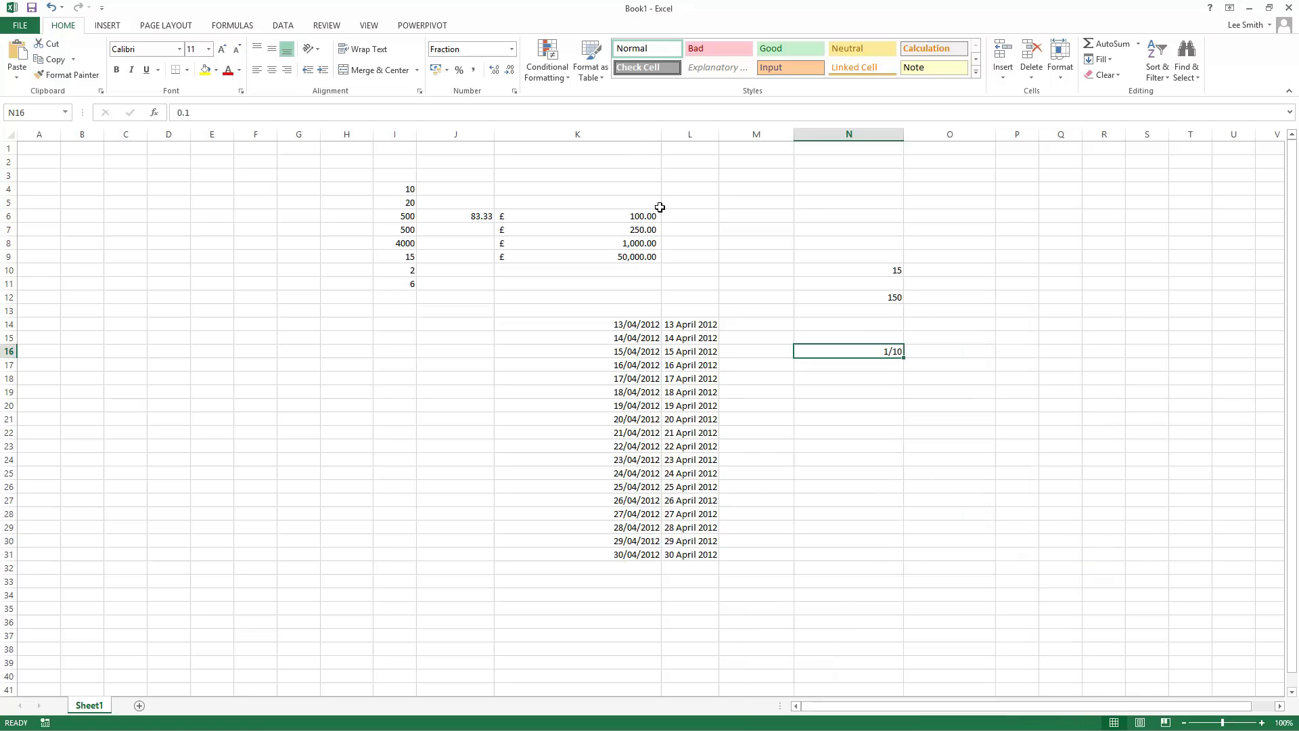
Change the number format of cell N16 back to Percentage.
{"action": "left_click", "coordinate": [511, 49]}
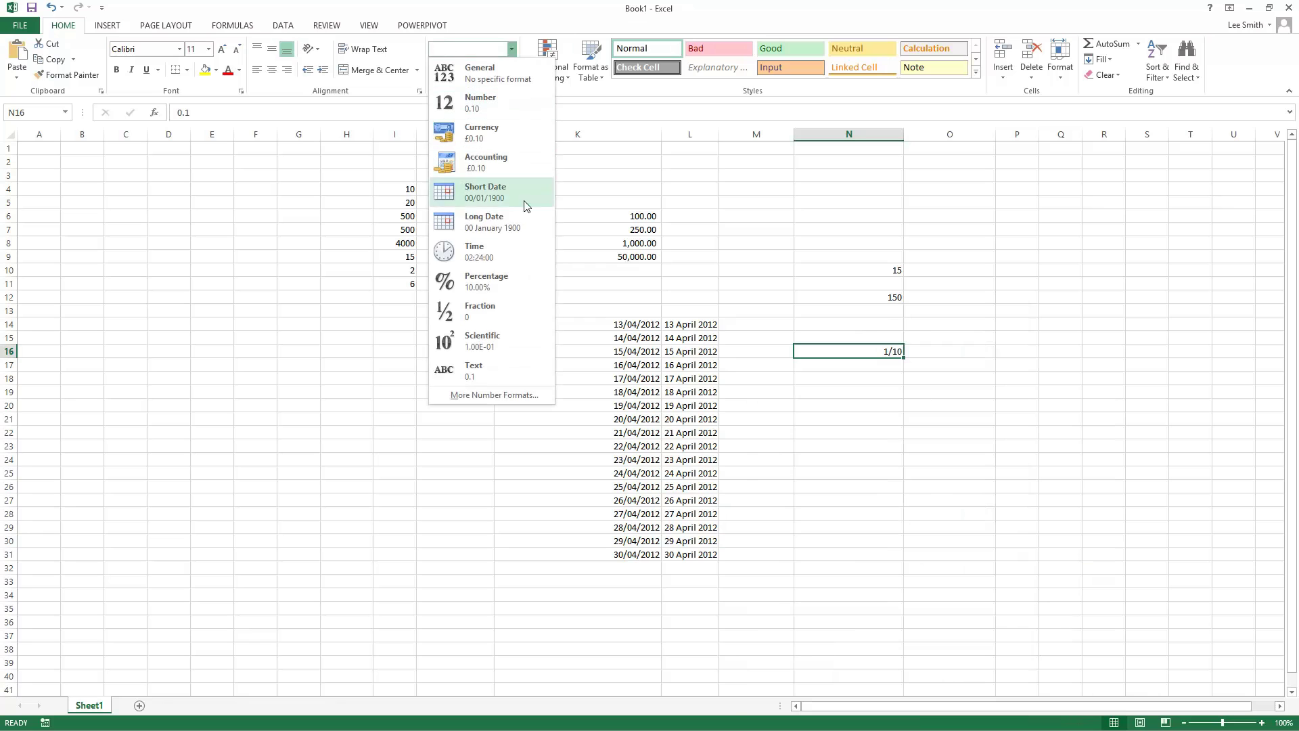
{"action": "left_click", "coordinate": [505, 280]}
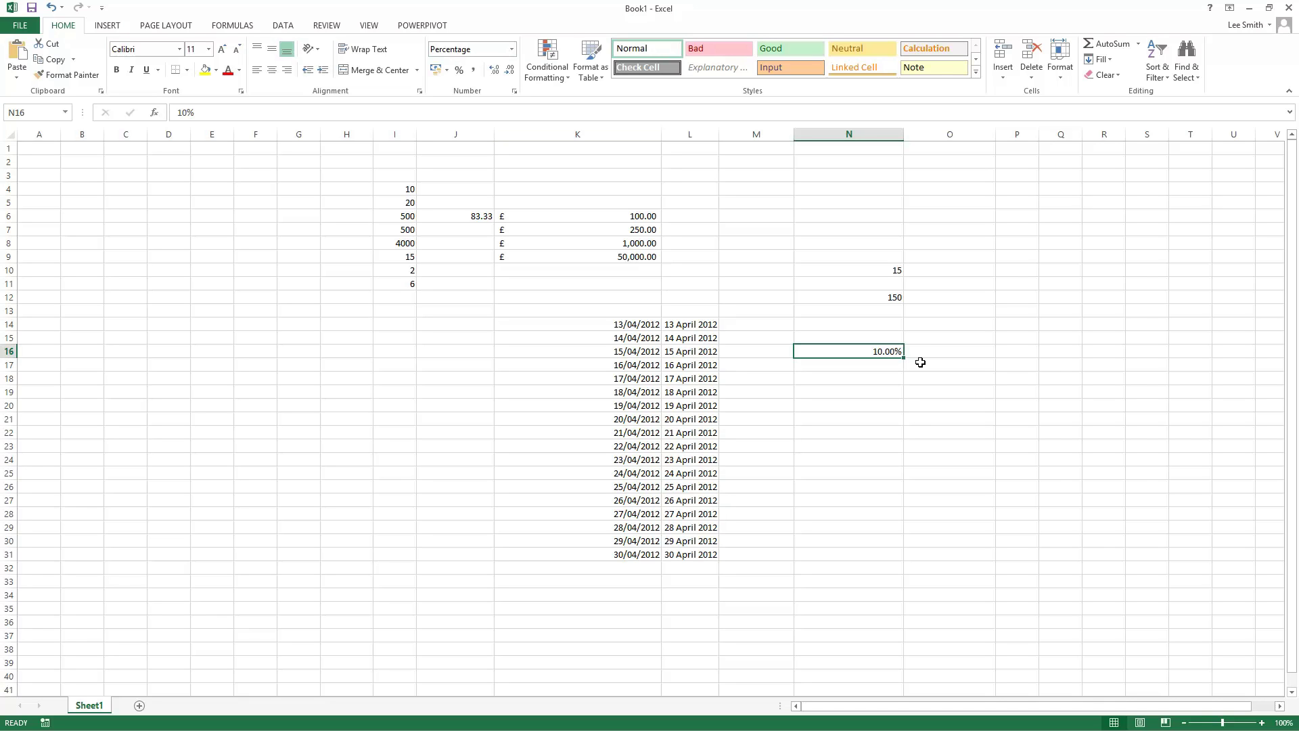
{"action": "left_click", "coordinate": [873, 406]}
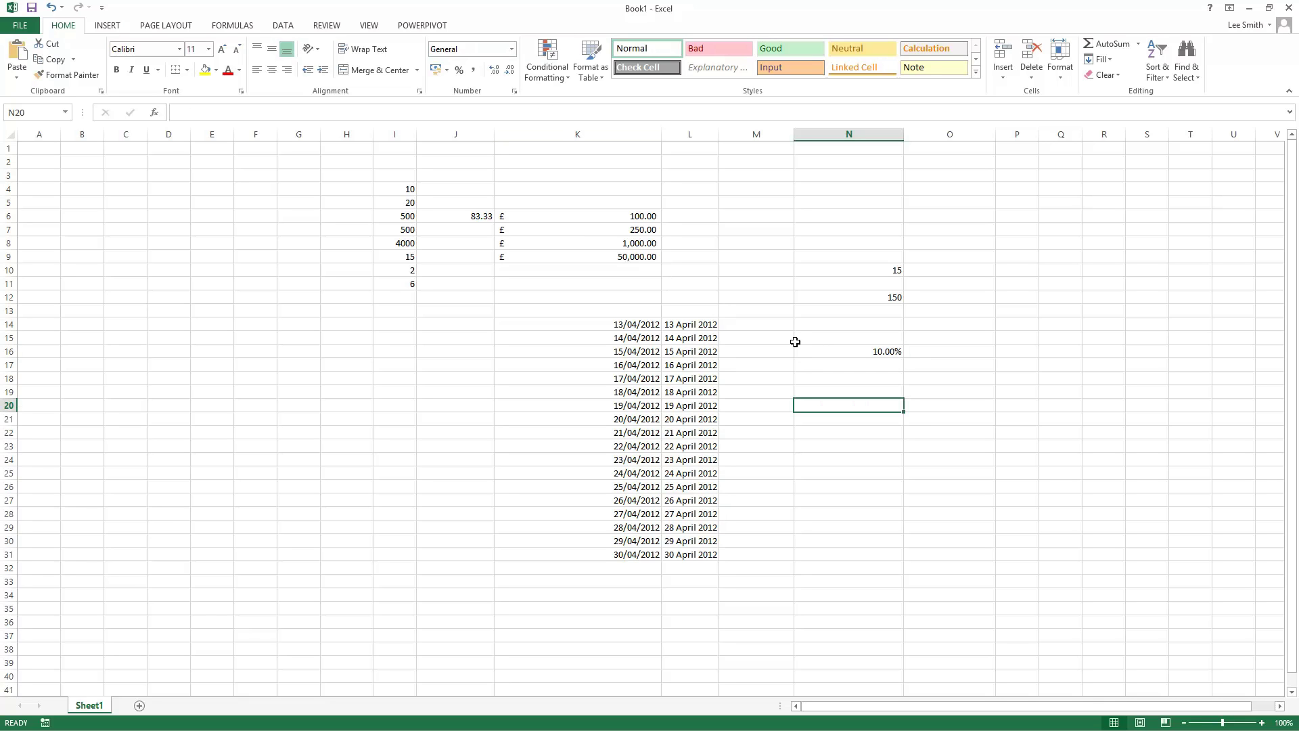
Format cell N16 as a Fraction again, using the Up to two digits (21/25) type.
{"action": "left_click", "coordinate": [826, 352]}
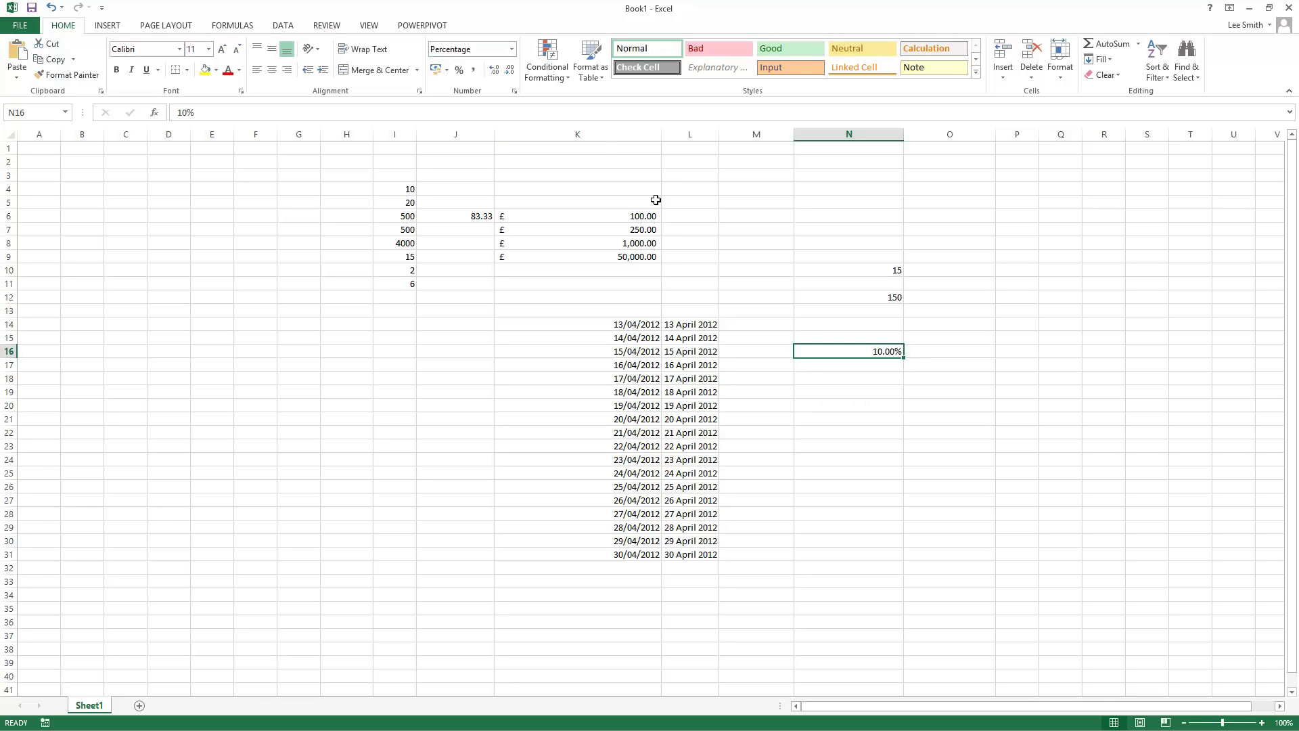
{"action": "left_click", "coordinate": [514, 55]}
{"action": "left_click", "coordinate": [510, 310]}
{"action": "right_click", "coordinate": [870, 351]}
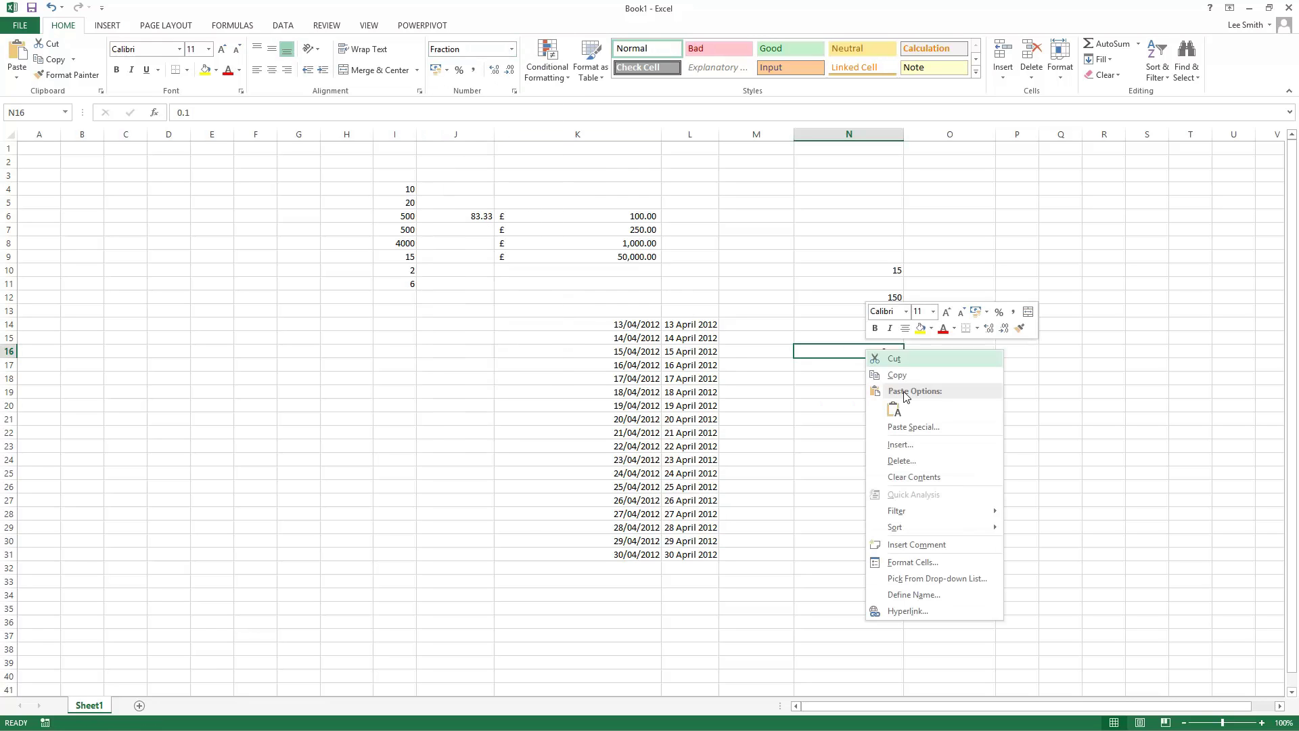
{"action": "left_click", "coordinate": [936, 562]}
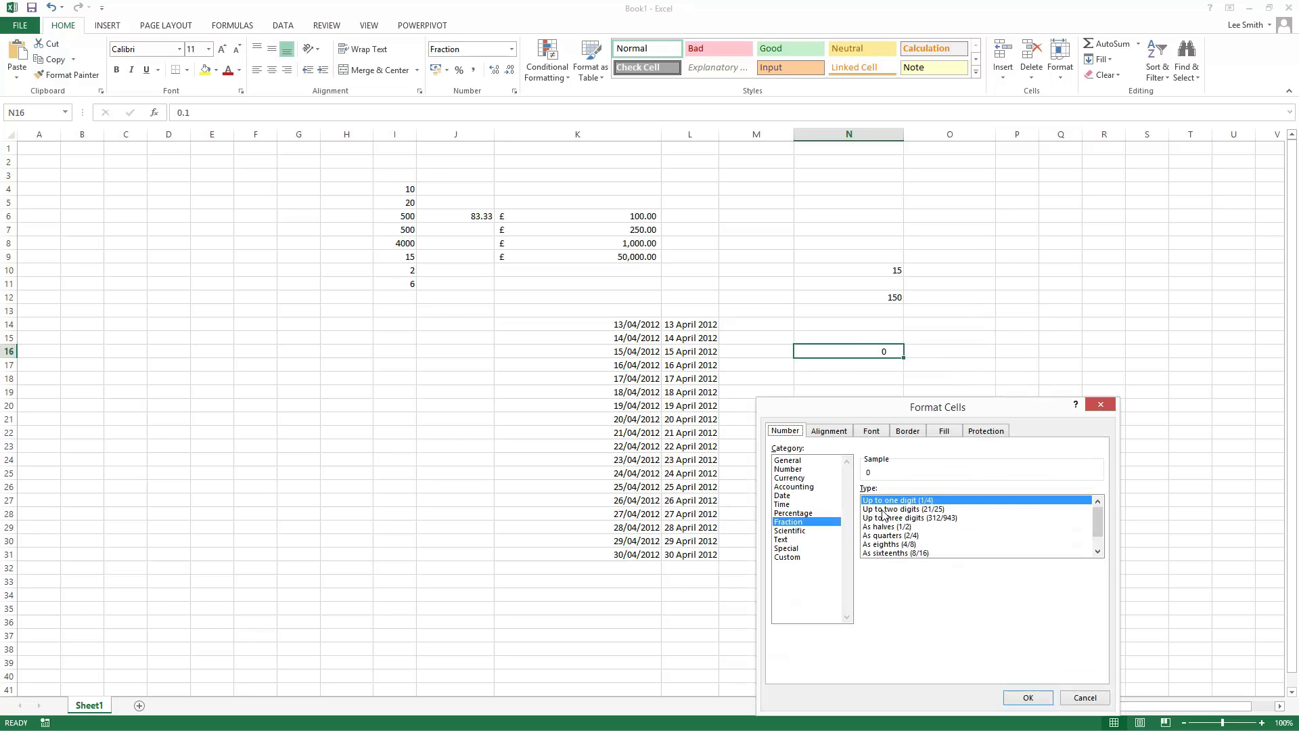
{"action": "left_click", "coordinate": [883, 509]}
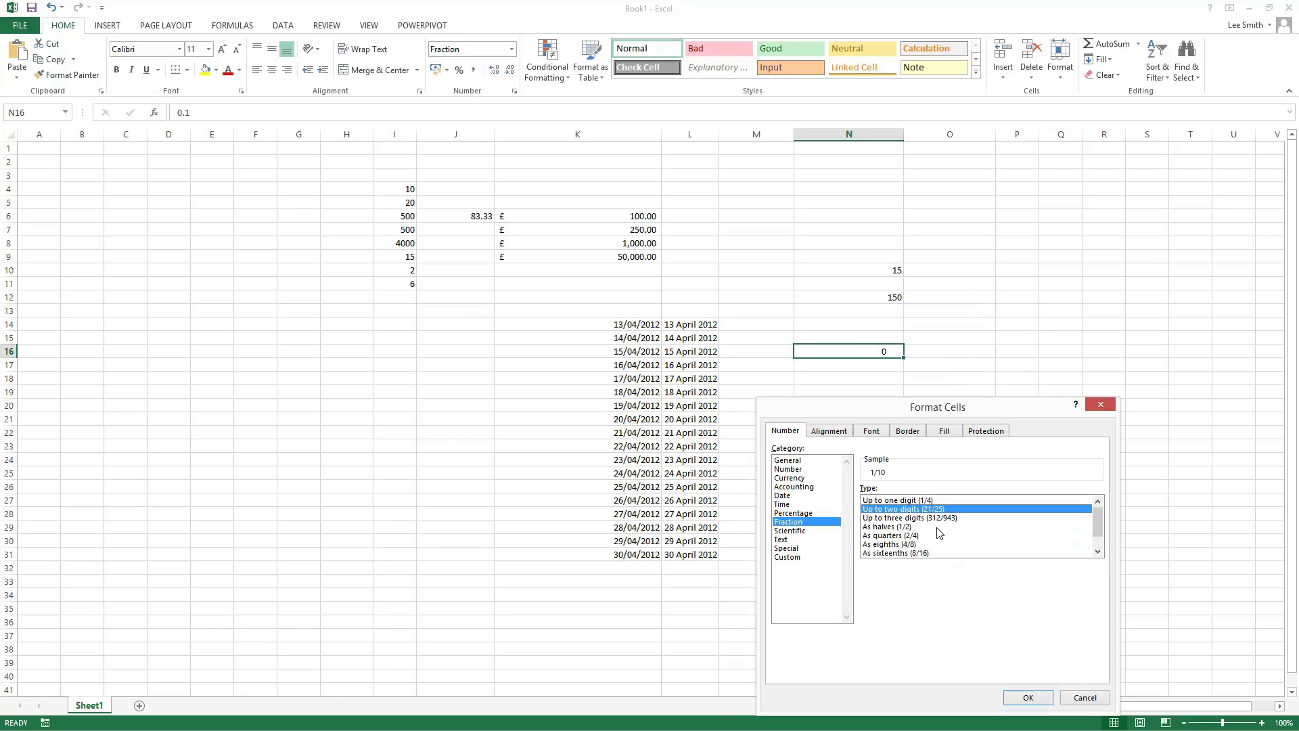
{"action": "left_click", "coordinate": [1020, 698]}
{"action": "key", "text": "Return"}
{"action": "left_click", "coordinate": [887, 432]}
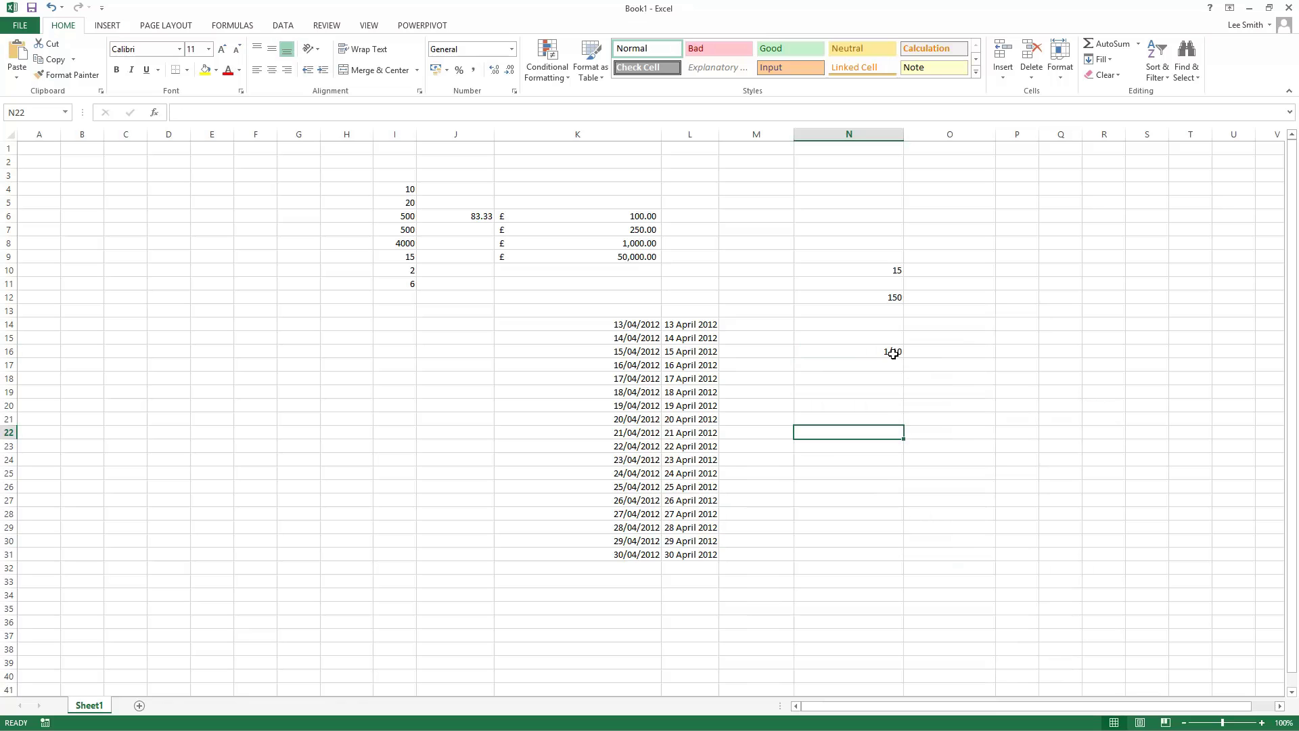
Set the category of cell N16 to Percentage in the Format Cells settings.
{"action": "left_click", "coordinate": [893, 353]}
{"action": "right_click", "coordinate": [893, 353]}
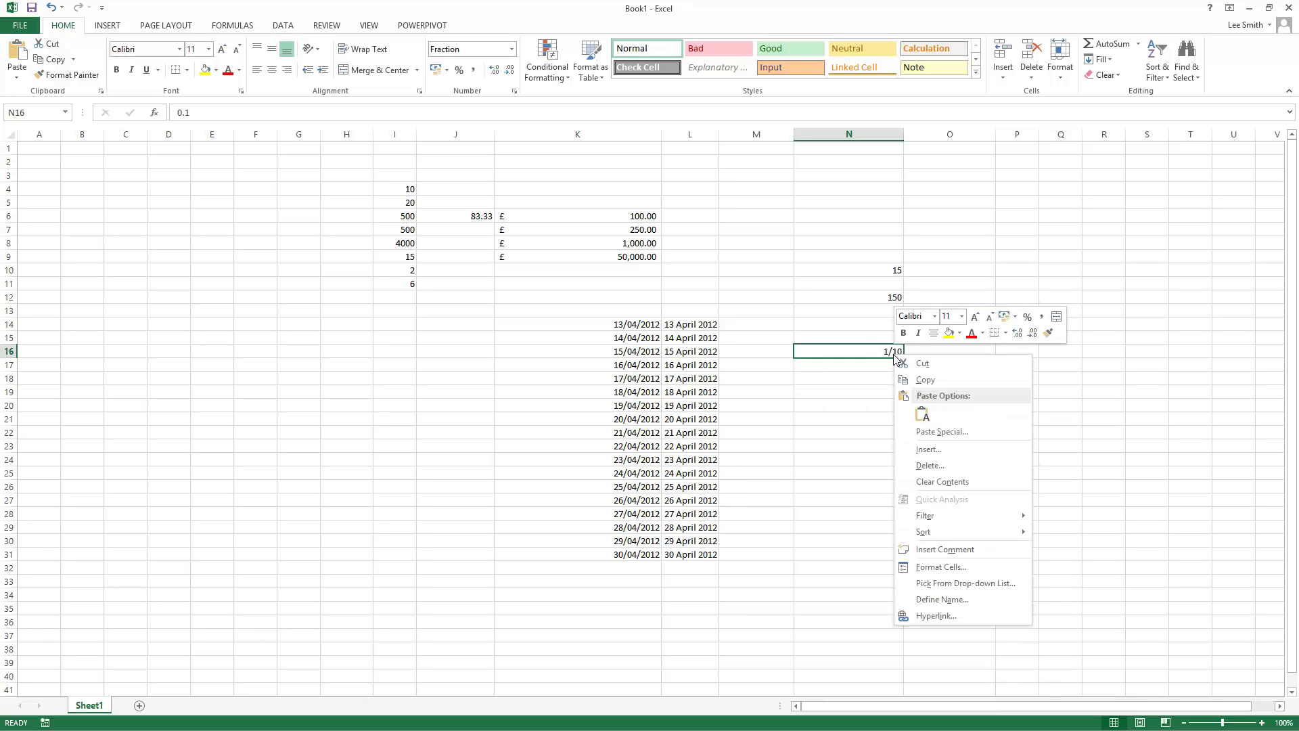
{"action": "left_click", "coordinate": [957, 563]}
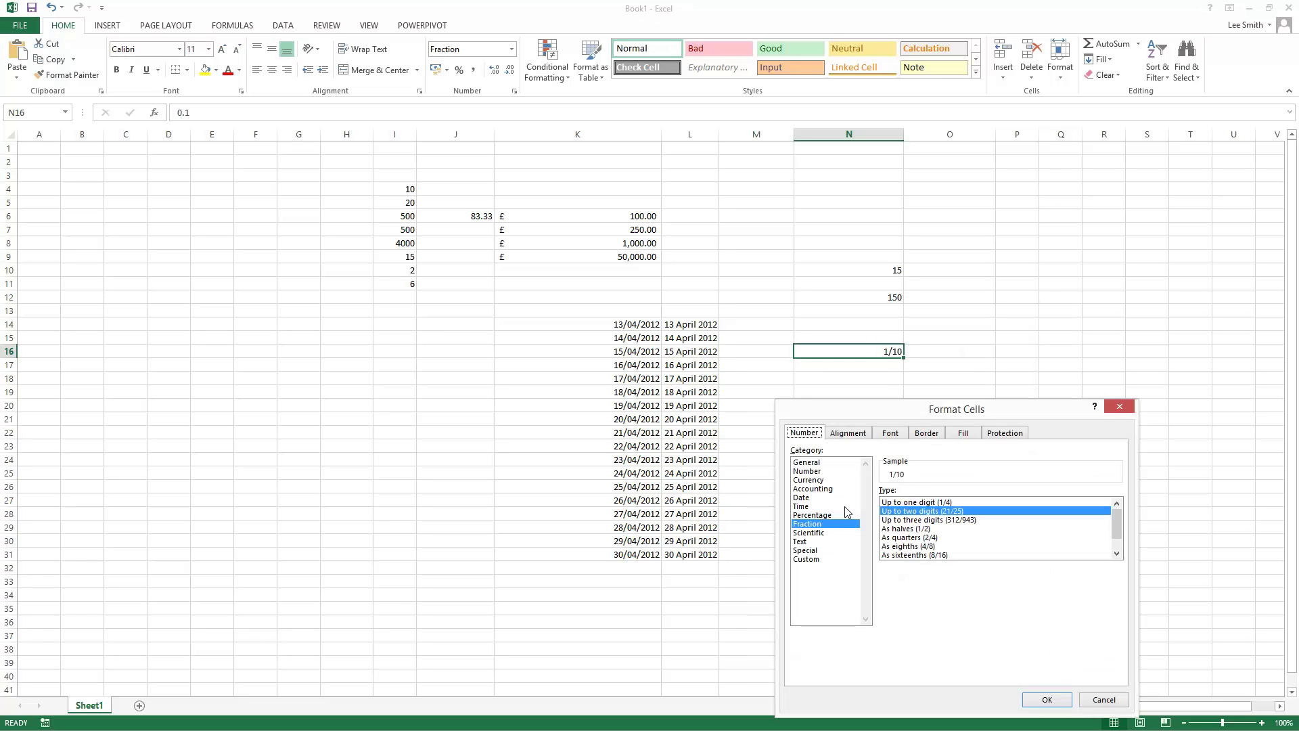
{"action": "left_click", "coordinate": [836, 514]}
{"action": "left_click", "coordinate": [1047, 699]}
{"action": "left_click", "coordinate": [944, 572]}
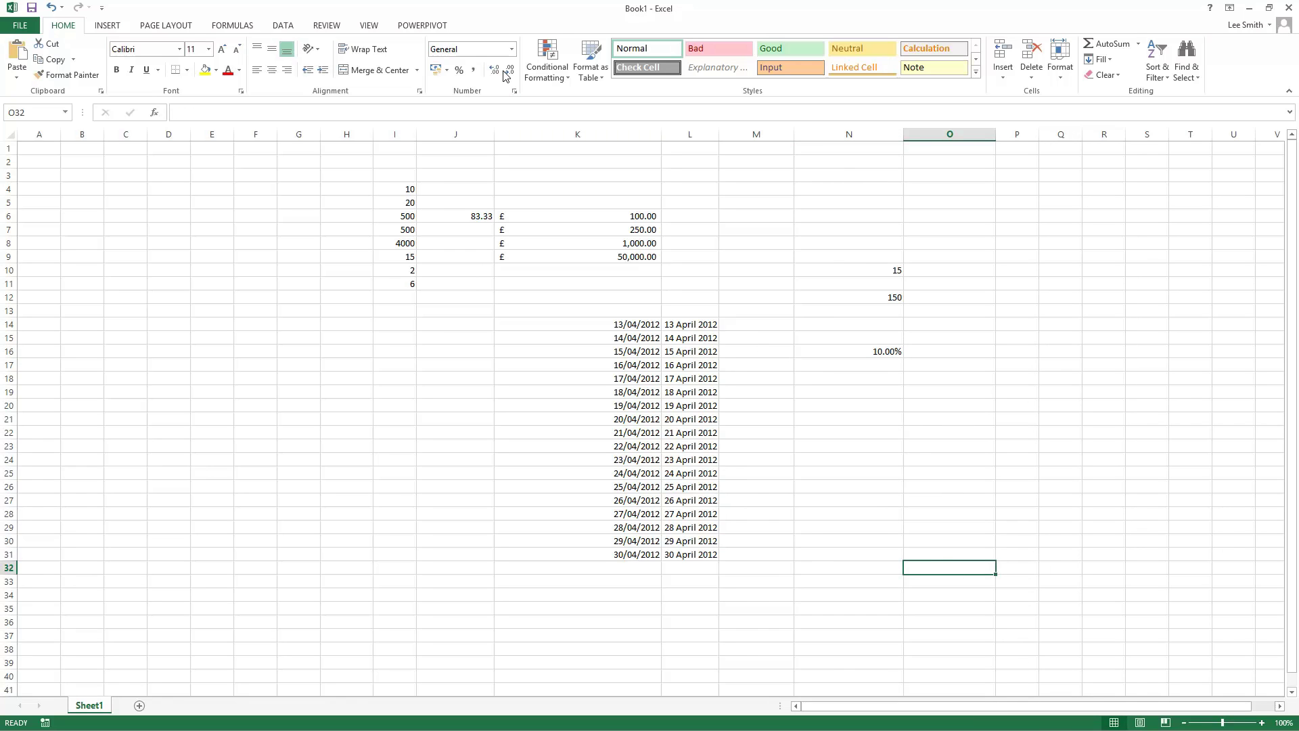
{"action": "left_click", "coordinate": [512, 50]}
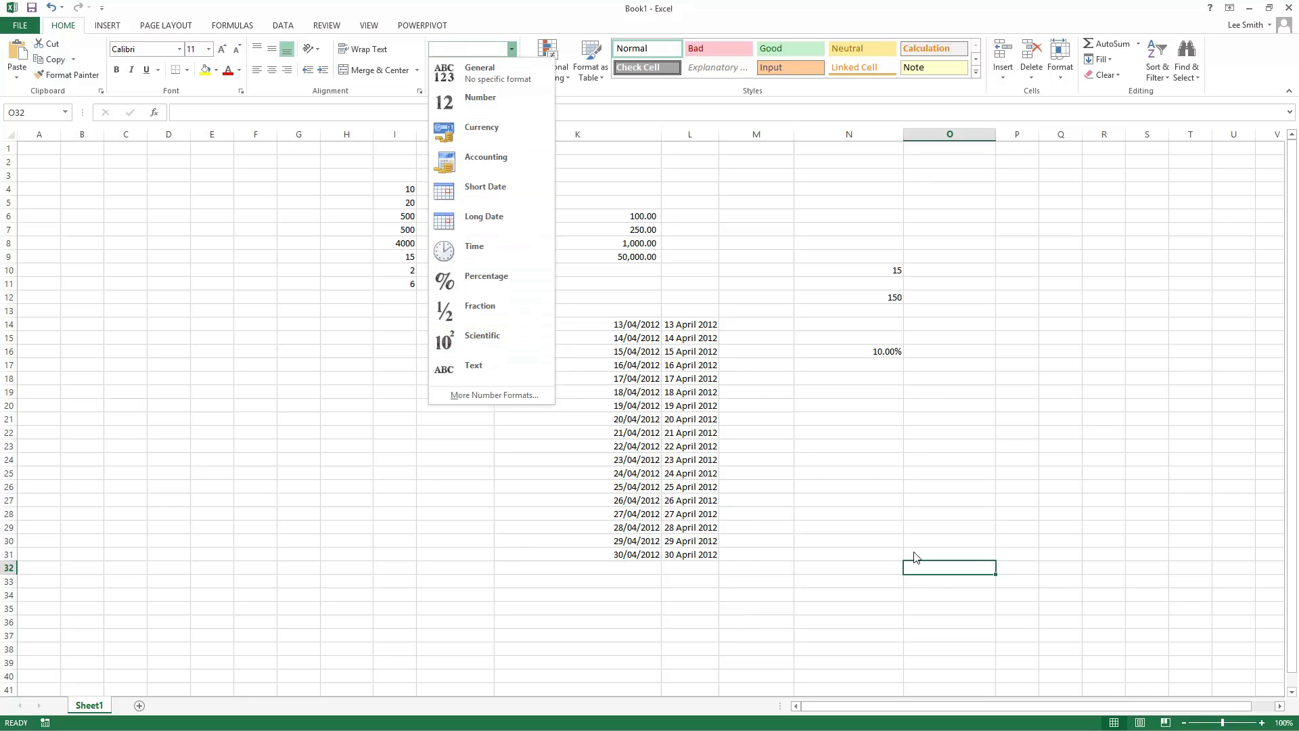
{"action": "left_click", "coordinate": [864, 567]}
{"action": "left_click", "coordinate": [879, 569]}
{"action": "type", "text": "458815358484"}
{"action": "key", "text": "Return"}
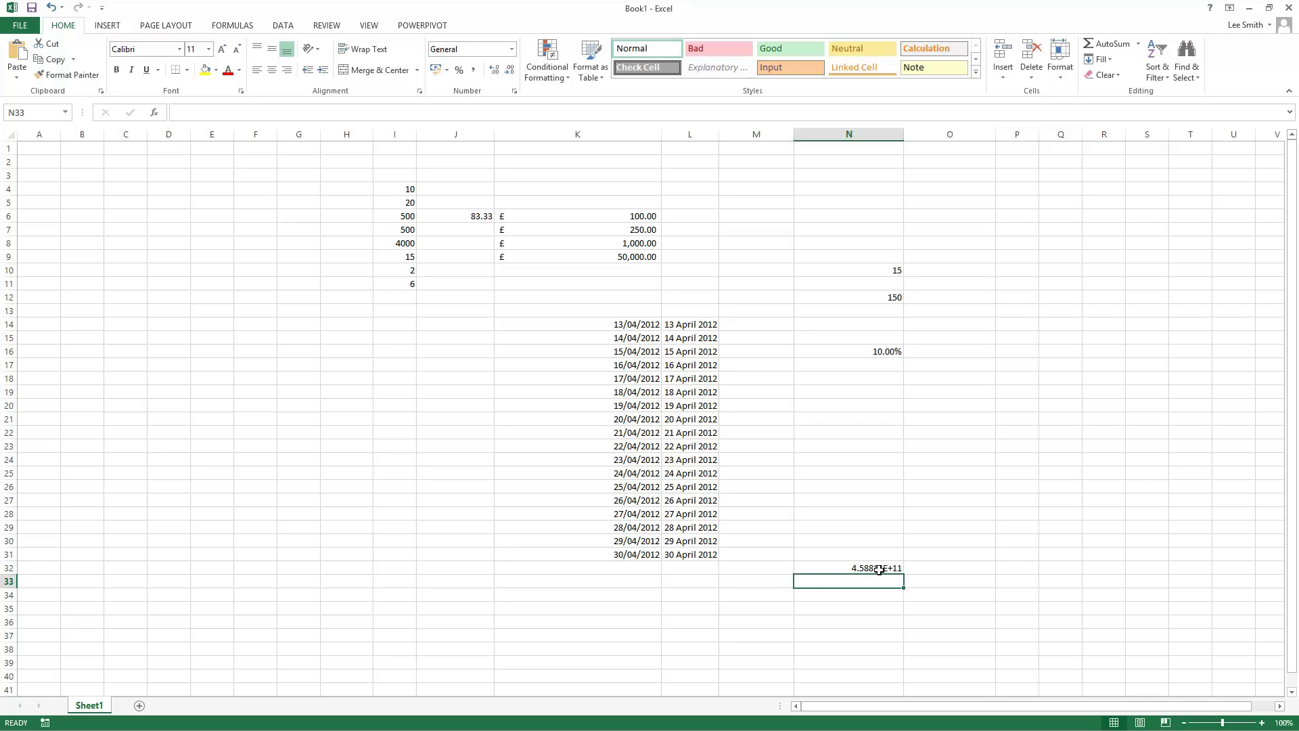
Shorten the number in cell N32 to 45881535 by removing its last four digits.
{"action": "left_click", "coordinate": [879, 570]}
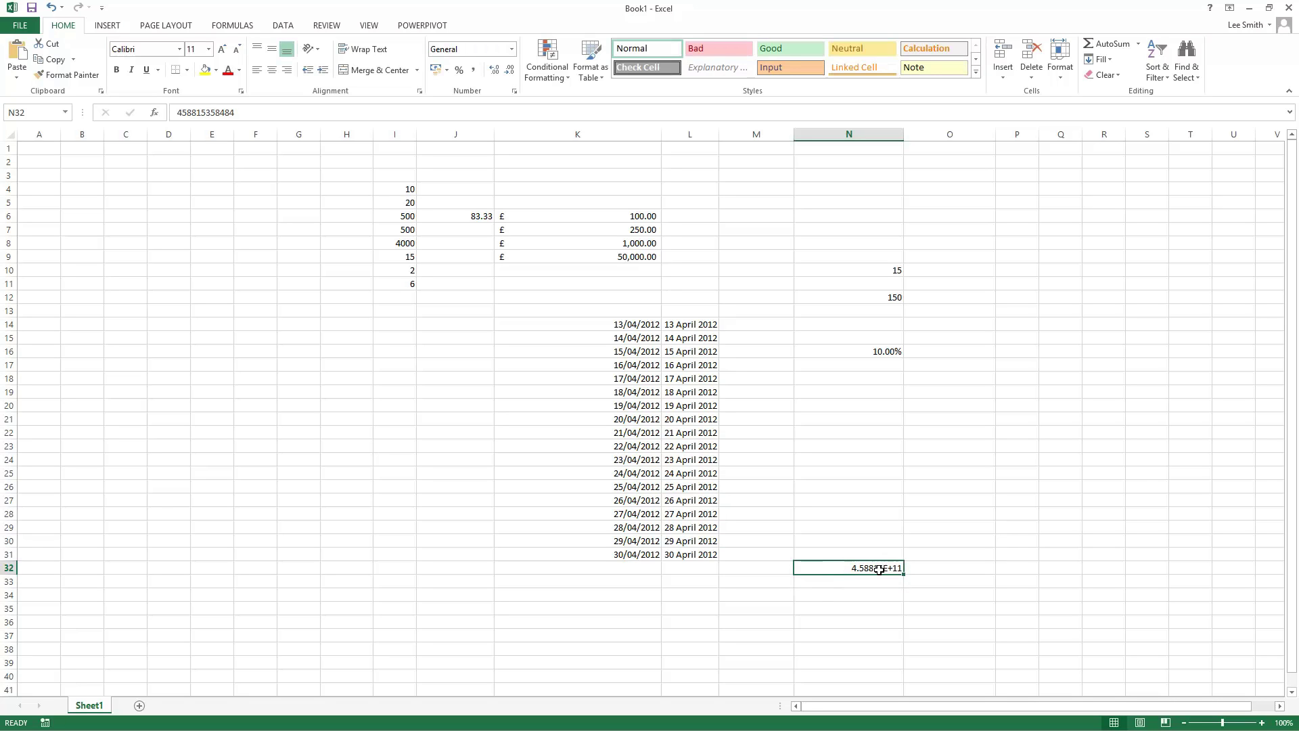
{"action": "left_click_drag", "start_coordinate": [216, 112], "coordinate": [245, 111]}
{"action": "key", "text": "BackSpace"}
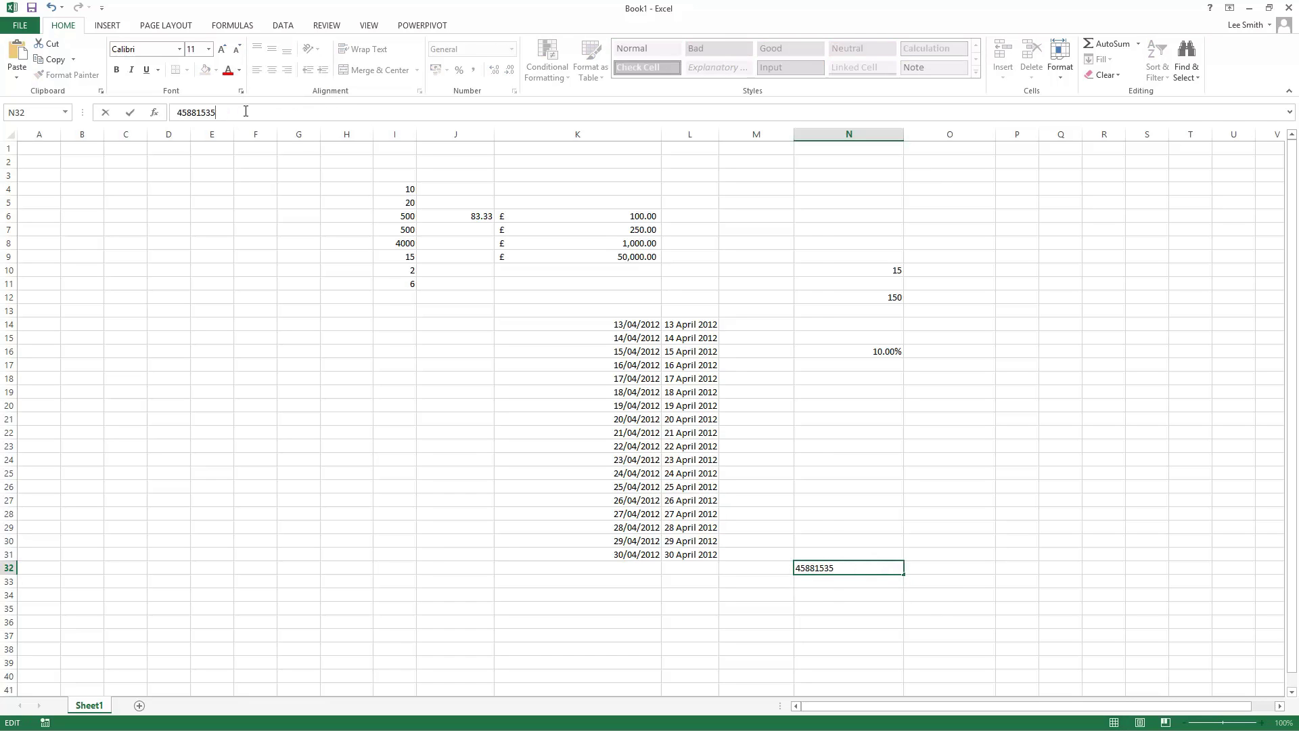
{"action": "key", "text": "Return"}
Apply the Scientific number format to cell N32.
{"action": "key", "text": "Up"}
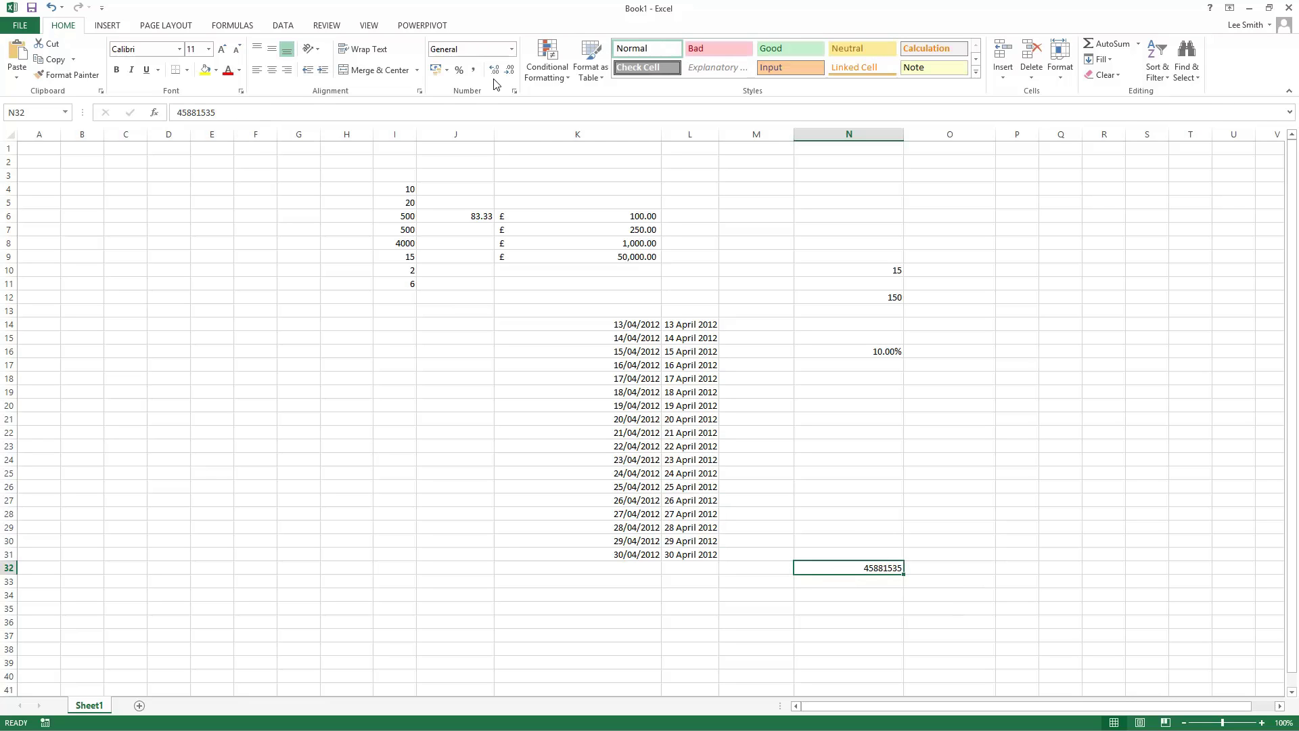
{"action": "left_click", "coordinate": [511, 54]}
{"action": "left_click", "coordinate": [454, 354]}
{"action": "left_click", "coordinate": [917, 595]}
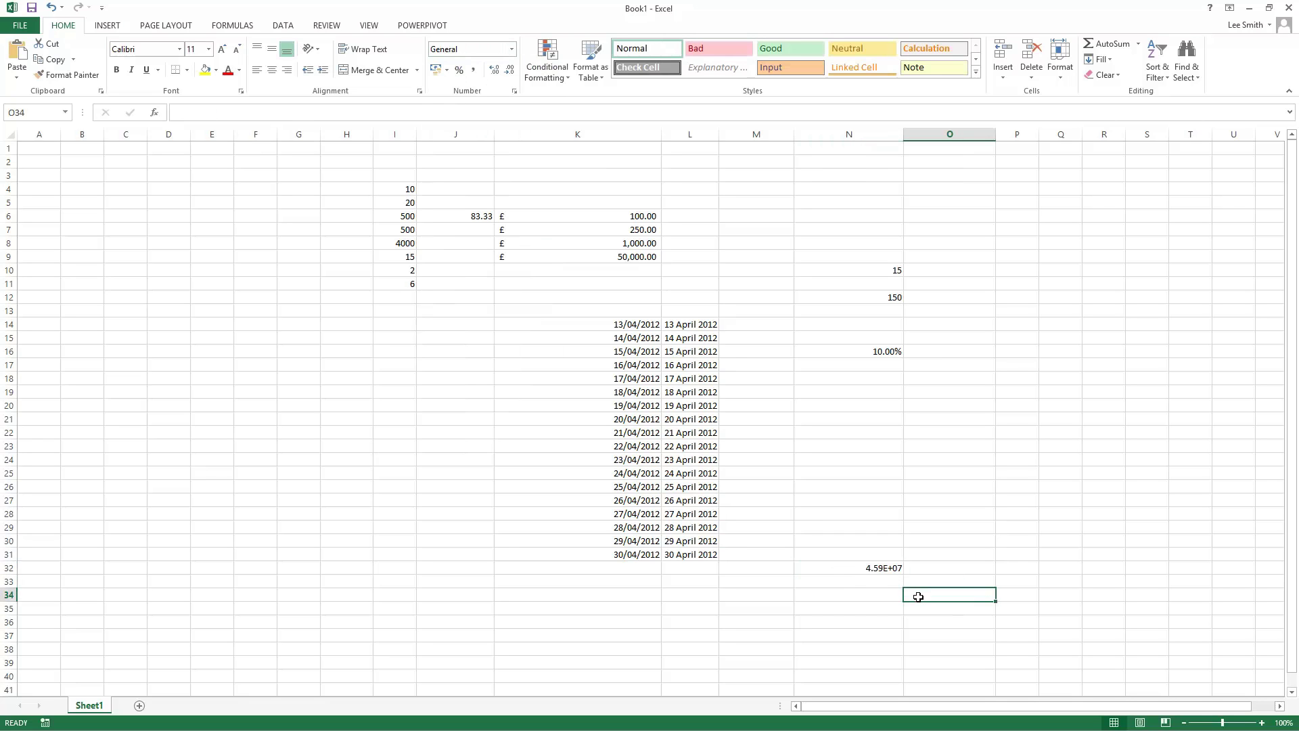
{"action": "left_click", "coordinate": [855, 567]}
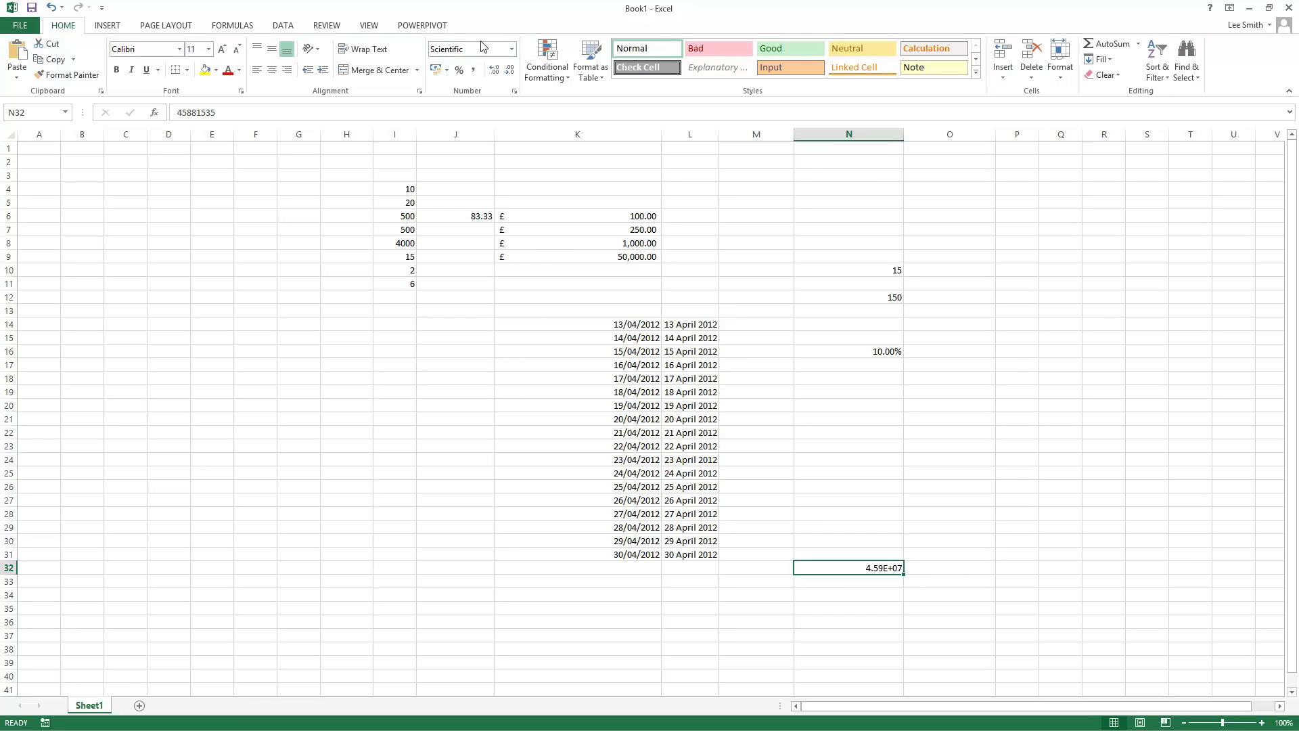
Apply the Text number format to cell N32.
{"action": "left_click", "coordinate": [512, 50]}
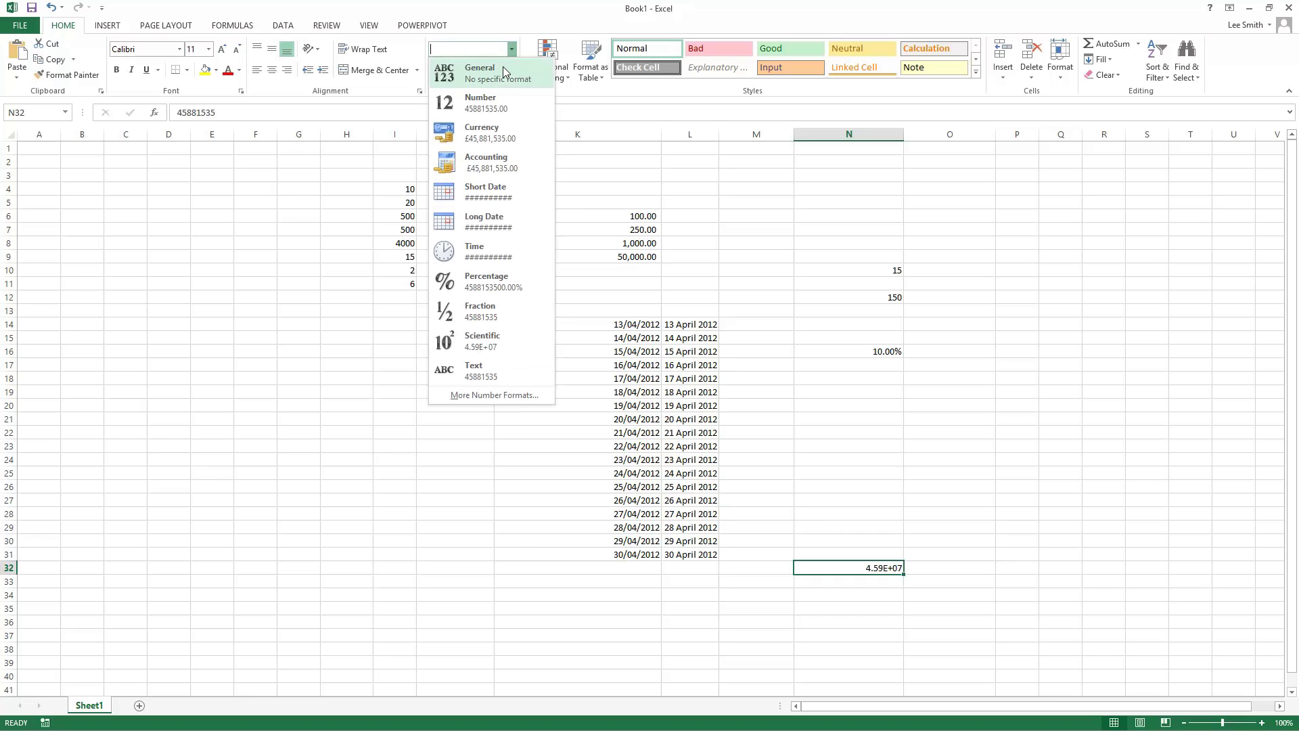
{"action": "left_click", "coordinate": [491, 383]}
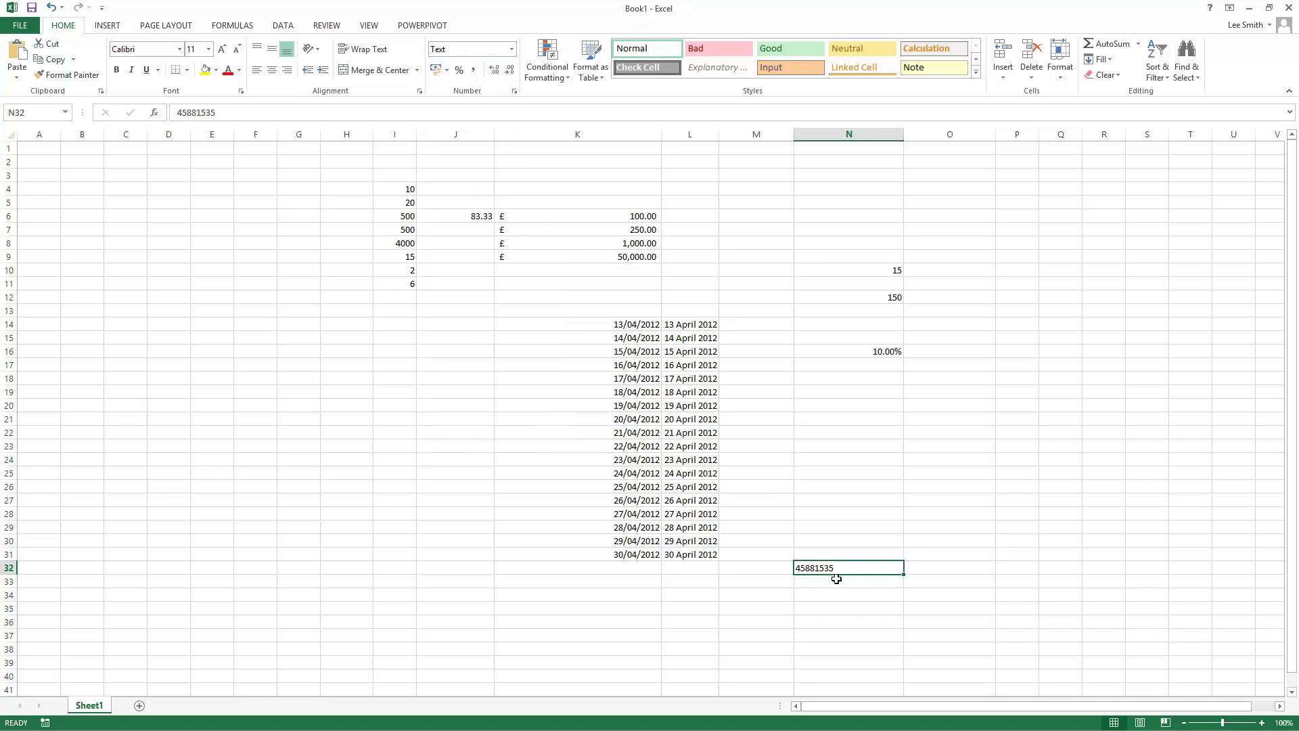
{"action": "left_click", "coordinate": [847, 606]}
{"action": "left_click", "coordinate": [818, 568]}
{"action": "left_click", "coordinate": [845, 530]}
Open the Format Cells settings for cell N16 and preview the General, Number, Accounting and Currency categories.
{"action": "key", "text": "ctrl+Up"}
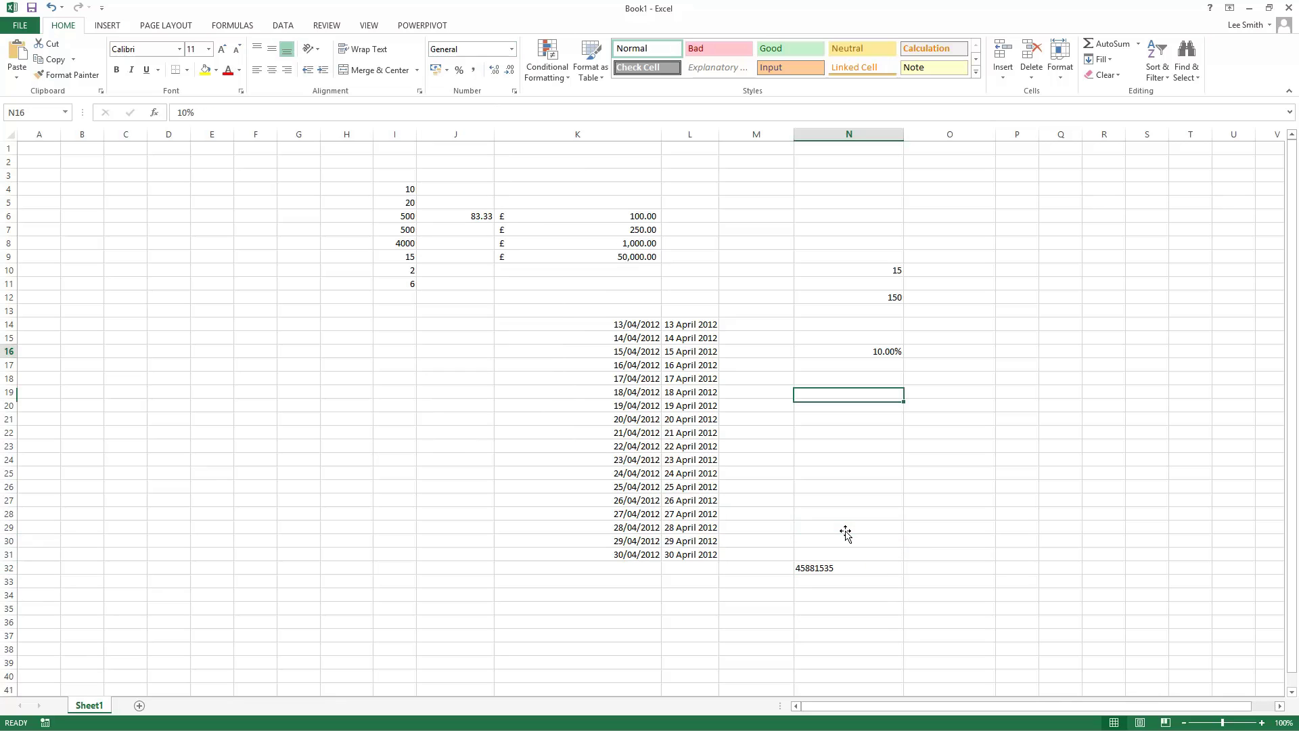
{"action": "right_click", "coordinate": [825, 354]}
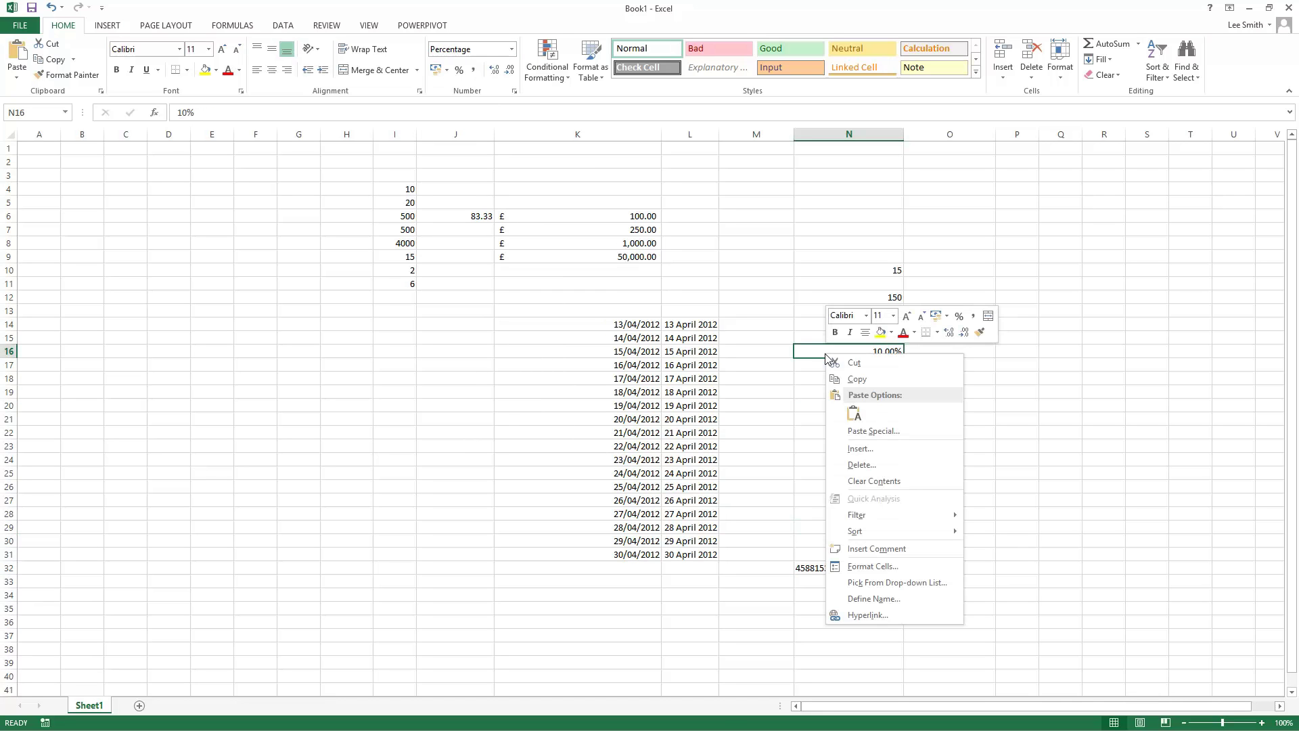
{"action": "left_click", "coordinate": [924, 569]}
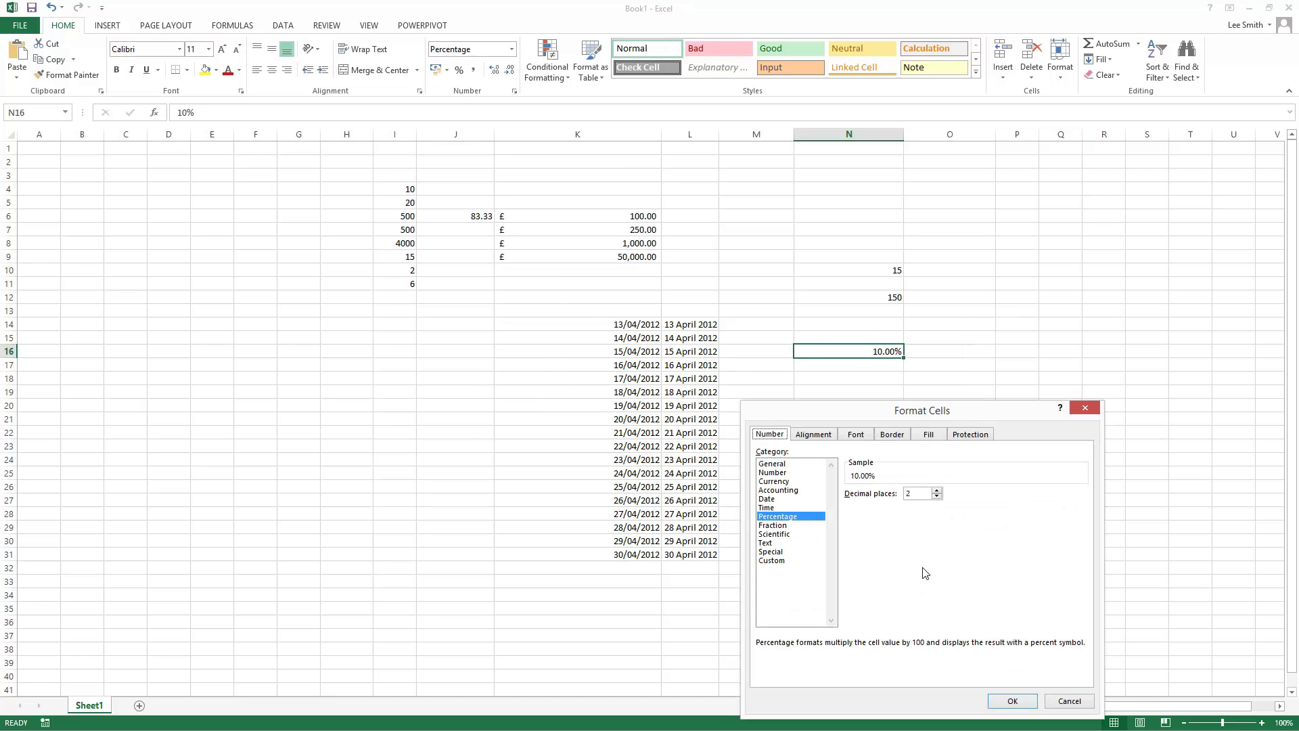
{"action": "left_click", "coordinate": [794, 464]}
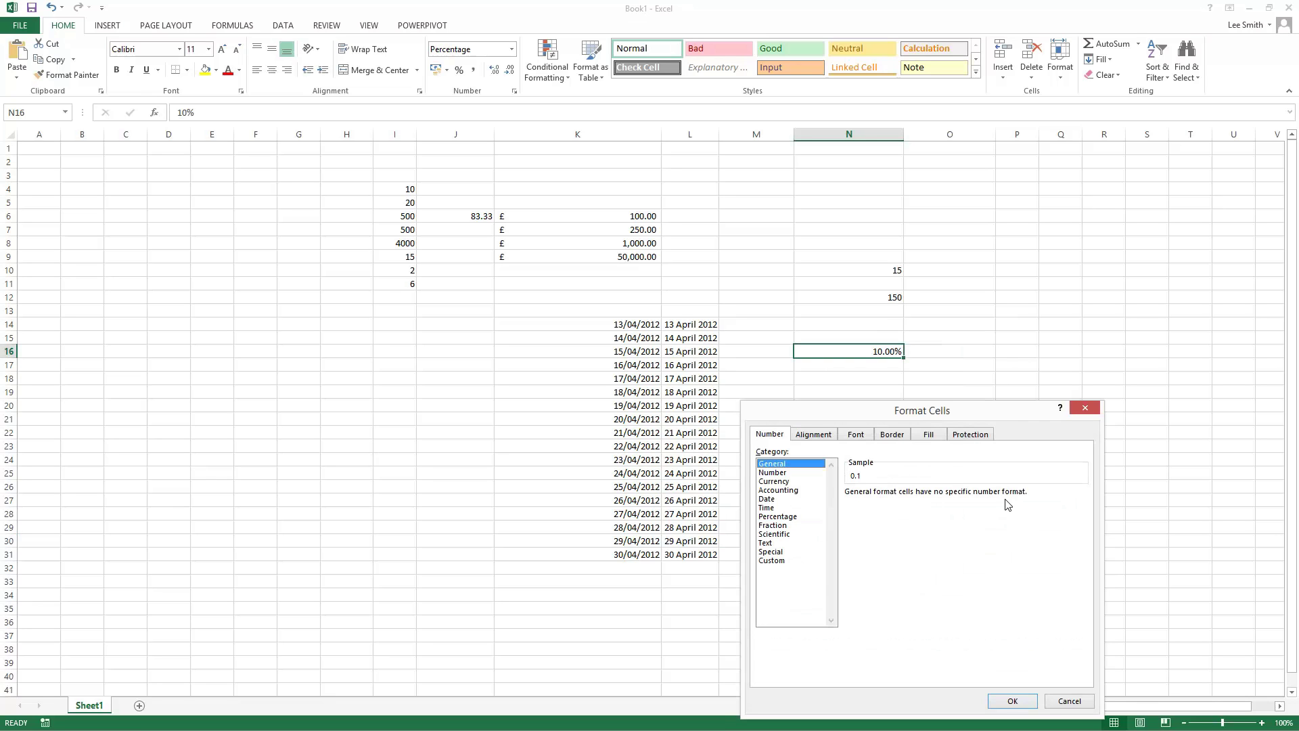
{"action": "left_click", "coordinate": [815, 472]}
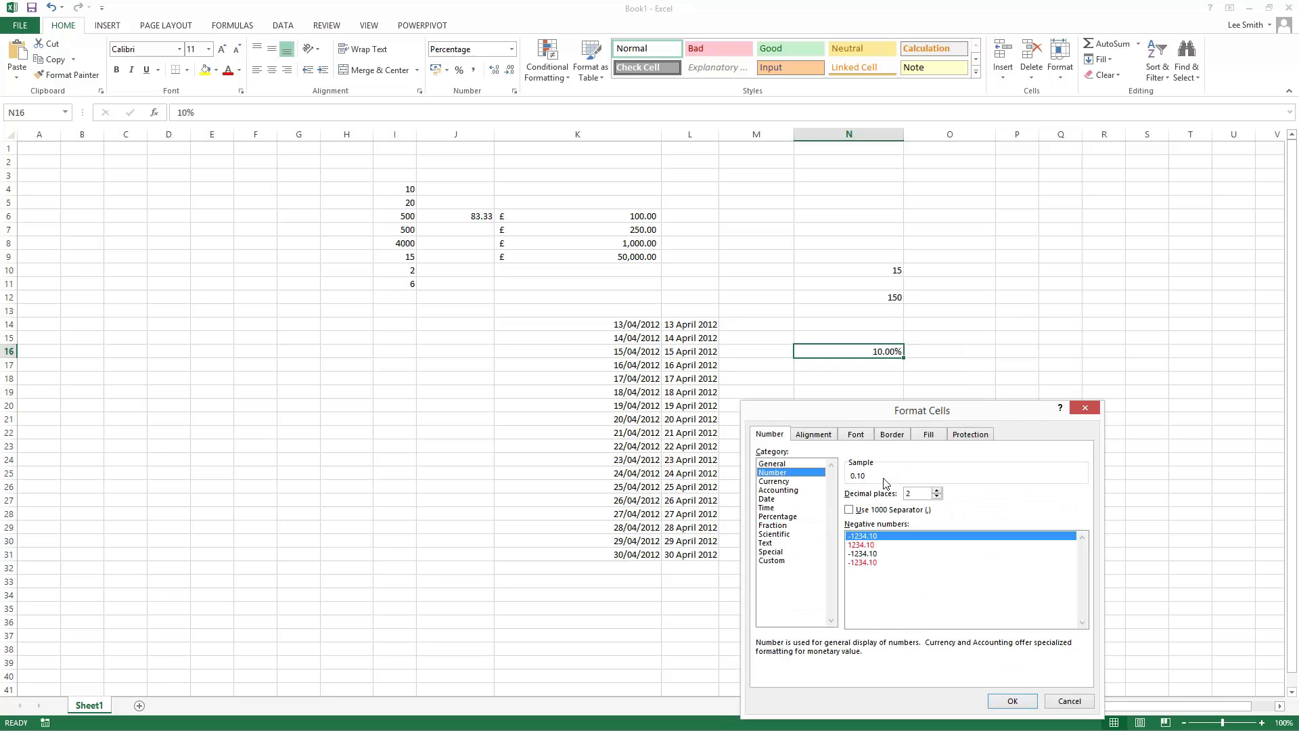
{"action": "left_click", "coordinate": [796, 490]}
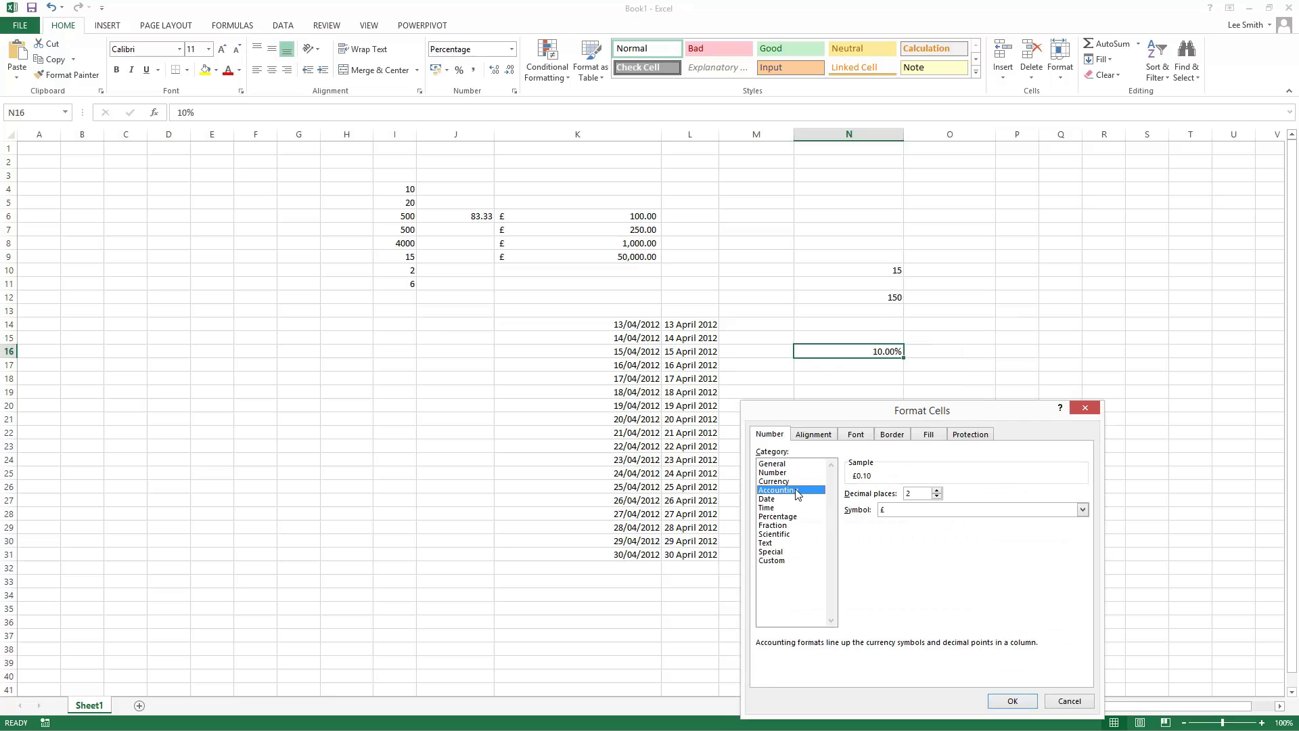
{"action": "left_click", "coordinate": [796, 481]}
{"action": "left_click", "coordinate": [797, 491]}
{"action": "left_click", "coordinate": [798, 480]}
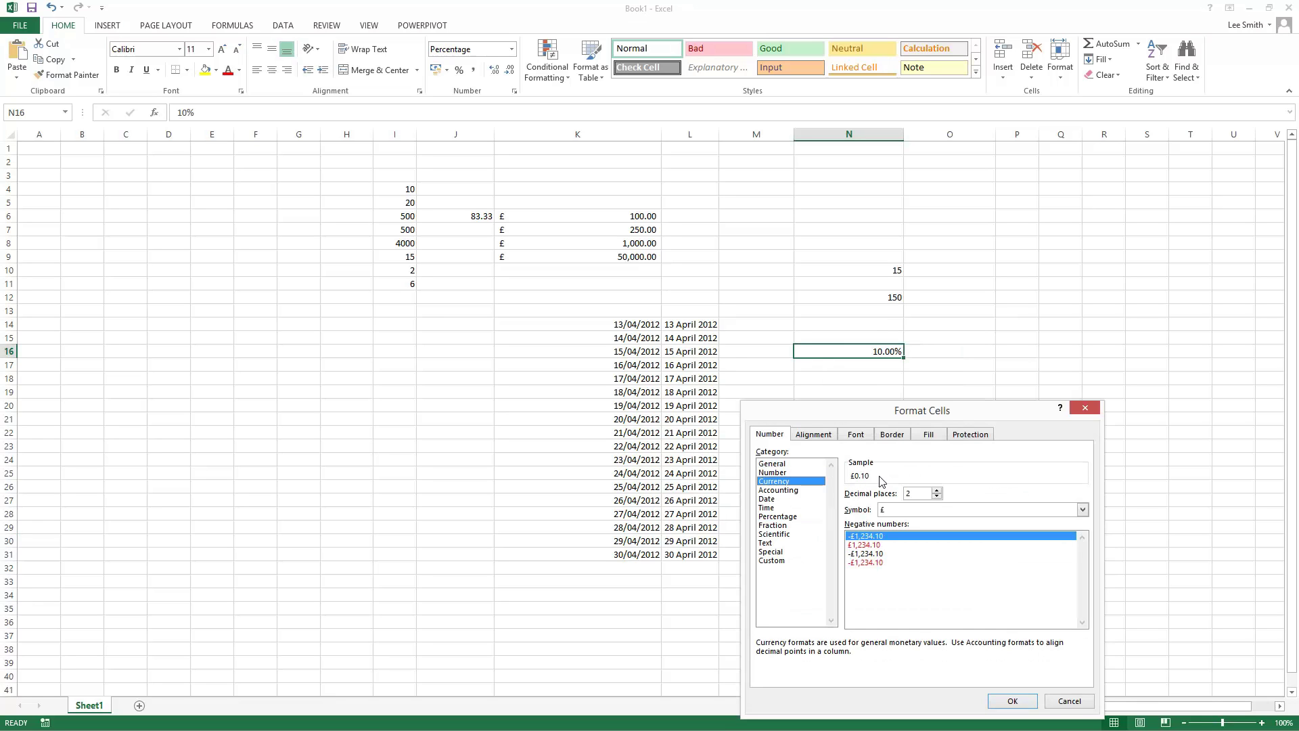
Review the options of the Date, Time and Percentage categories for cell N16.
{"action": "left_click", "coordinate": [792, 501]}
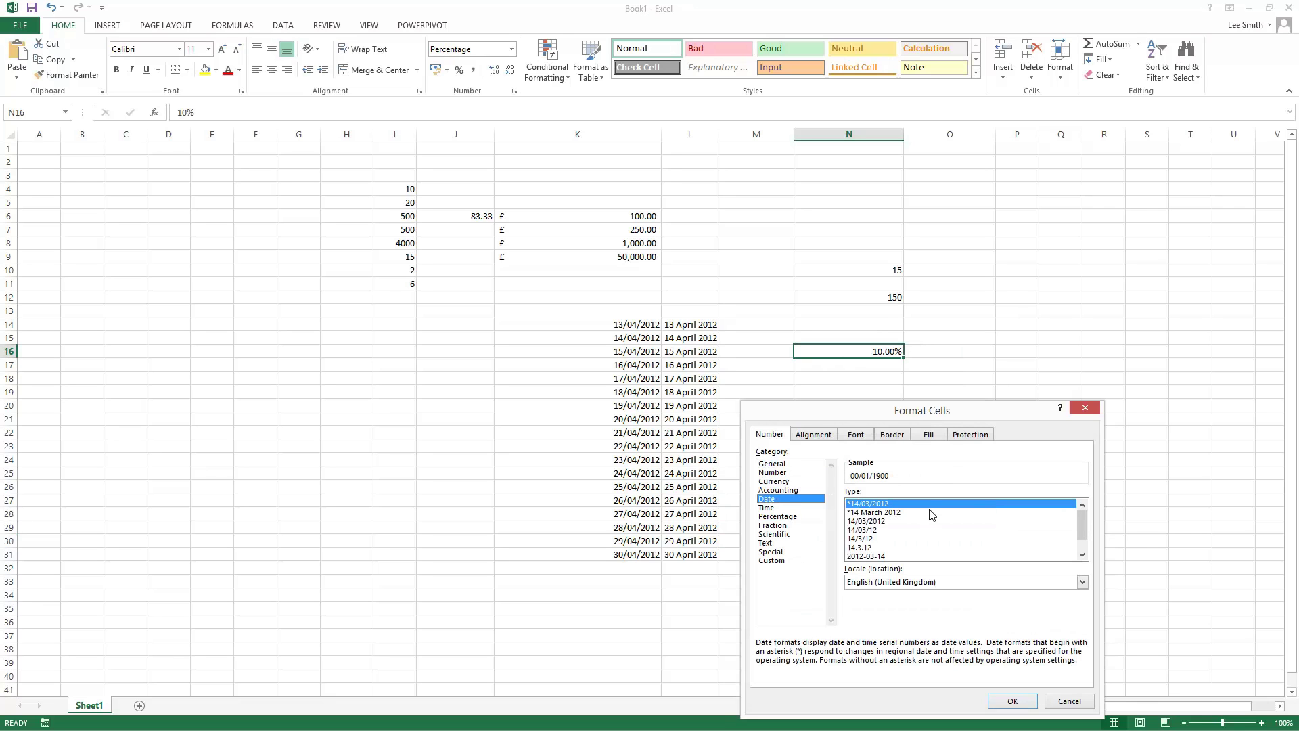
{"action": "mouse_move", "coordinate": [1082, 530]}
{"action": "left_mouse_down"}
{"action": "mouse_move", "coordinate": [1082, 542]}
{"action": "mouse_move", "coordinate": [1069, 523]}
{"action": "mouse_move", "coordinate": [1079, 544]}
{"action": "mouse_move", "coordinate": [1074, 522]}
{"action": "left_mouse_up"}
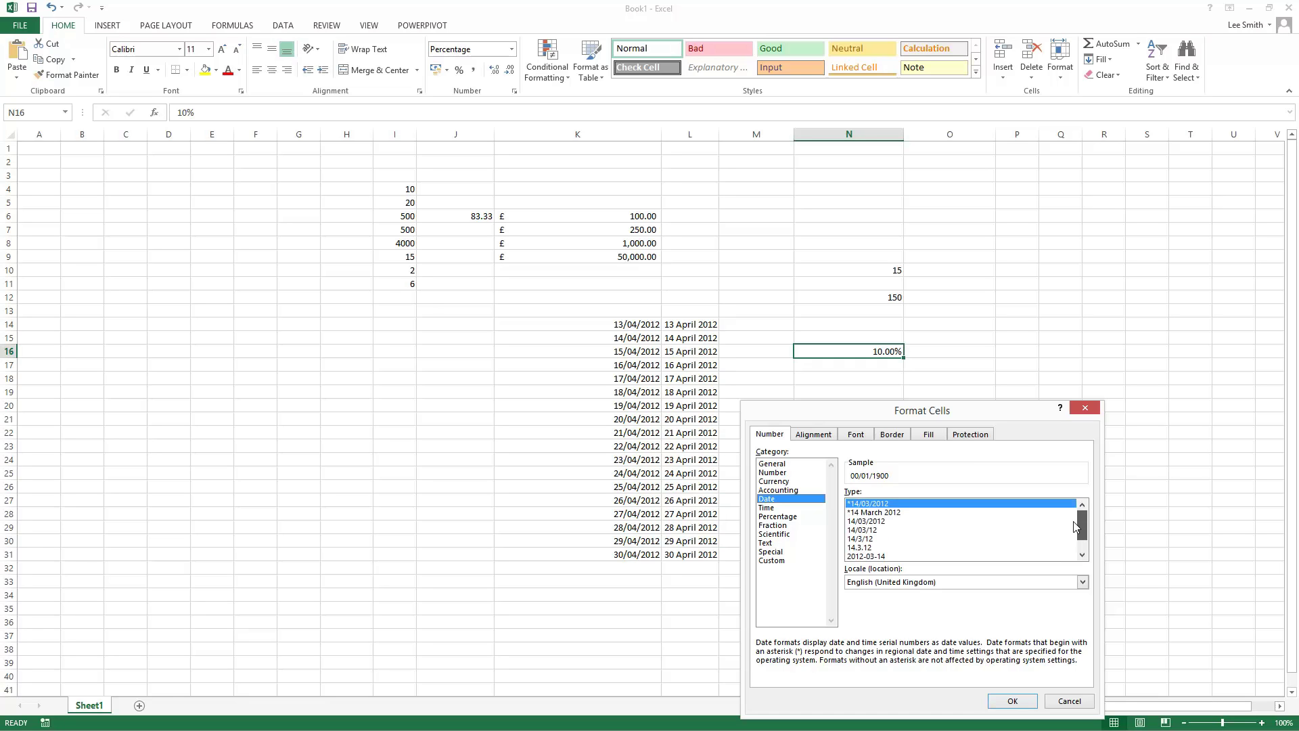
{"action": "left_click", "coordinate": [783, 511]}
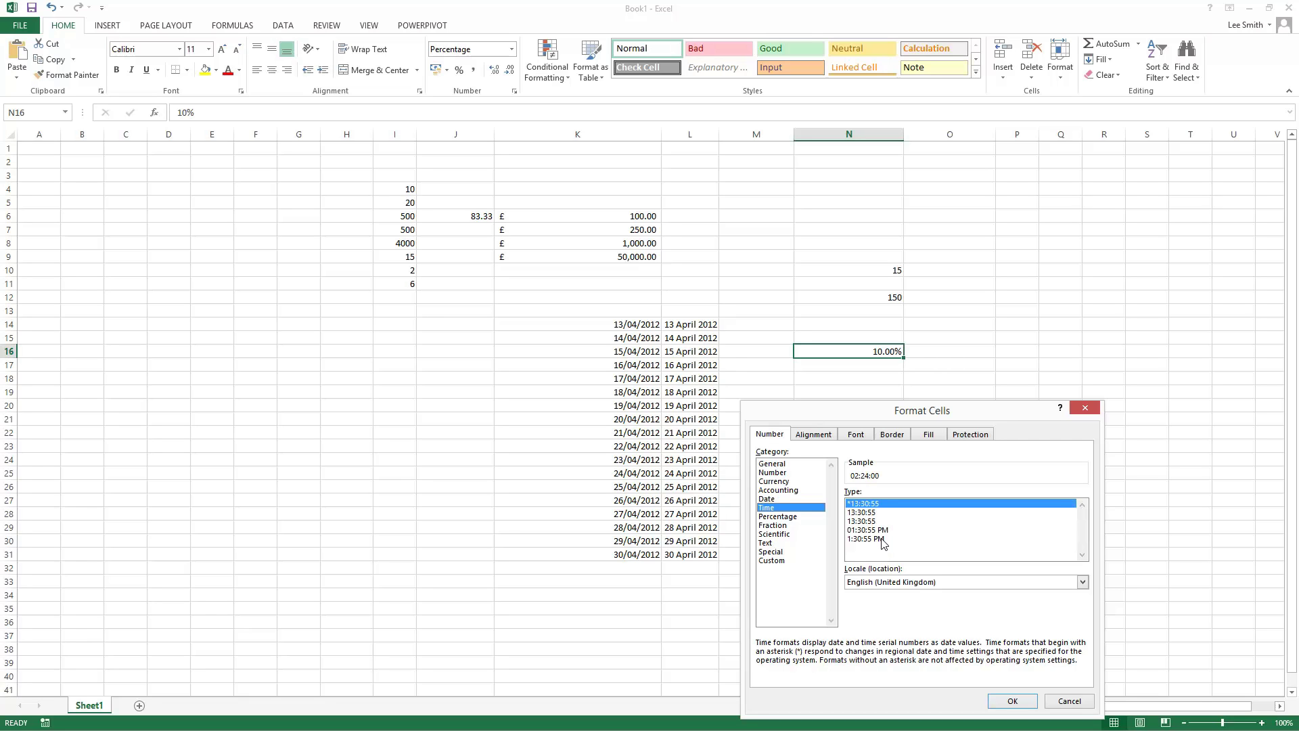
{"action": "left_click", "coordinate": [798, 518]}
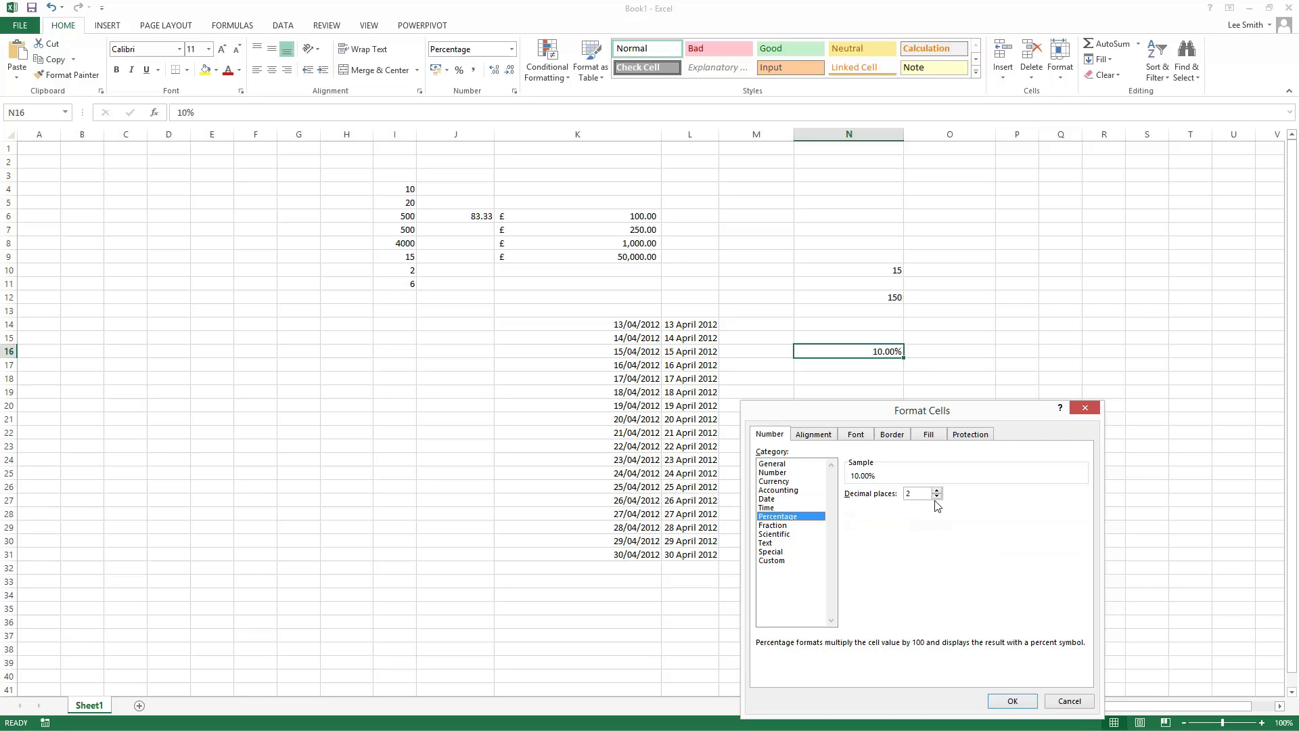
Preview the Fraction category for cell N16 with the types up to three digits, as sixteenths and as hundredths.
{"action": "left_click", "coordinate": [788, 534]}
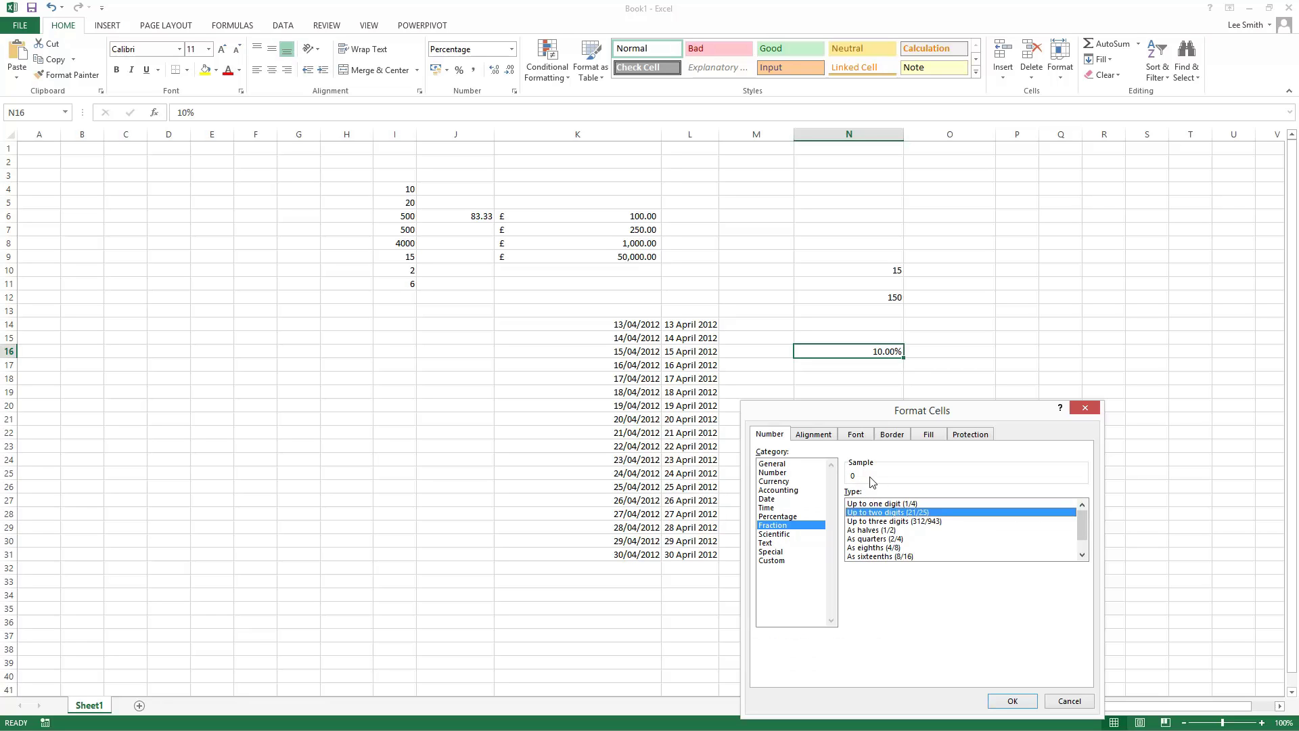
{"action": "left_click", "coordinate": [887, 521]}
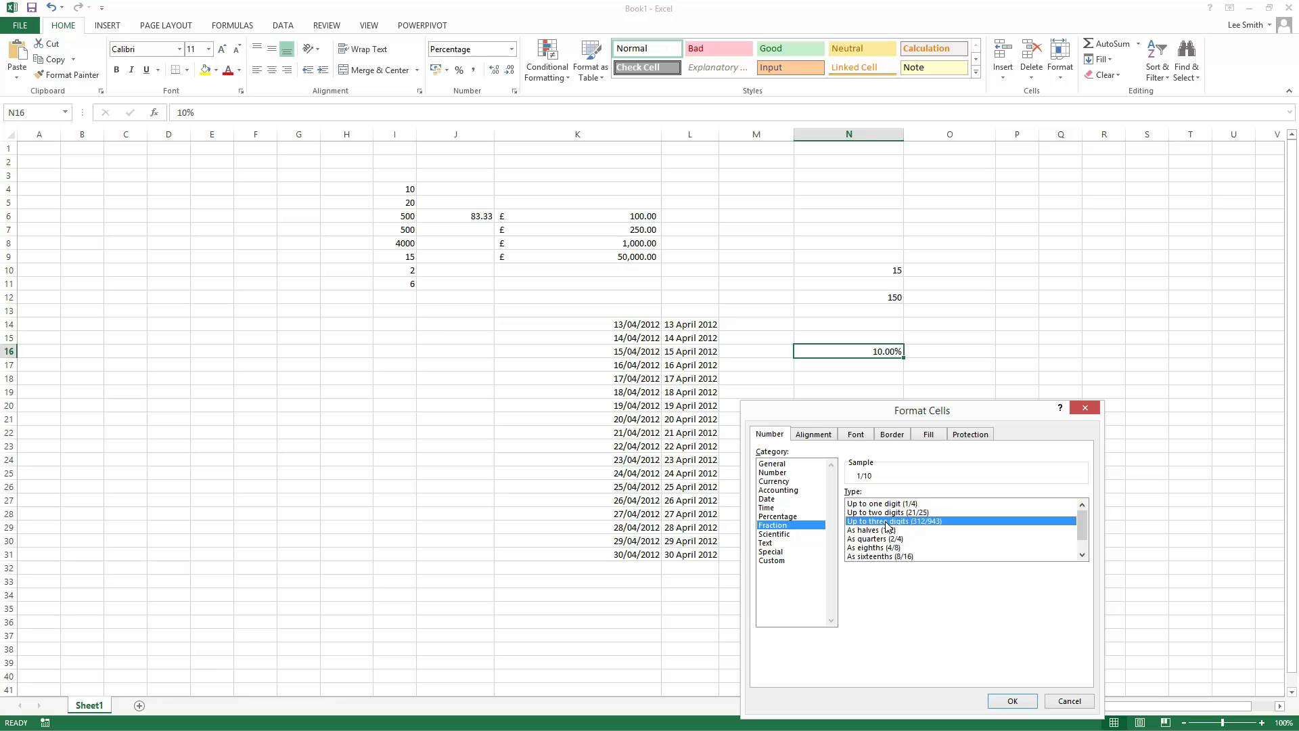
{"action": "left_click", "coordinate": [882, 557]}
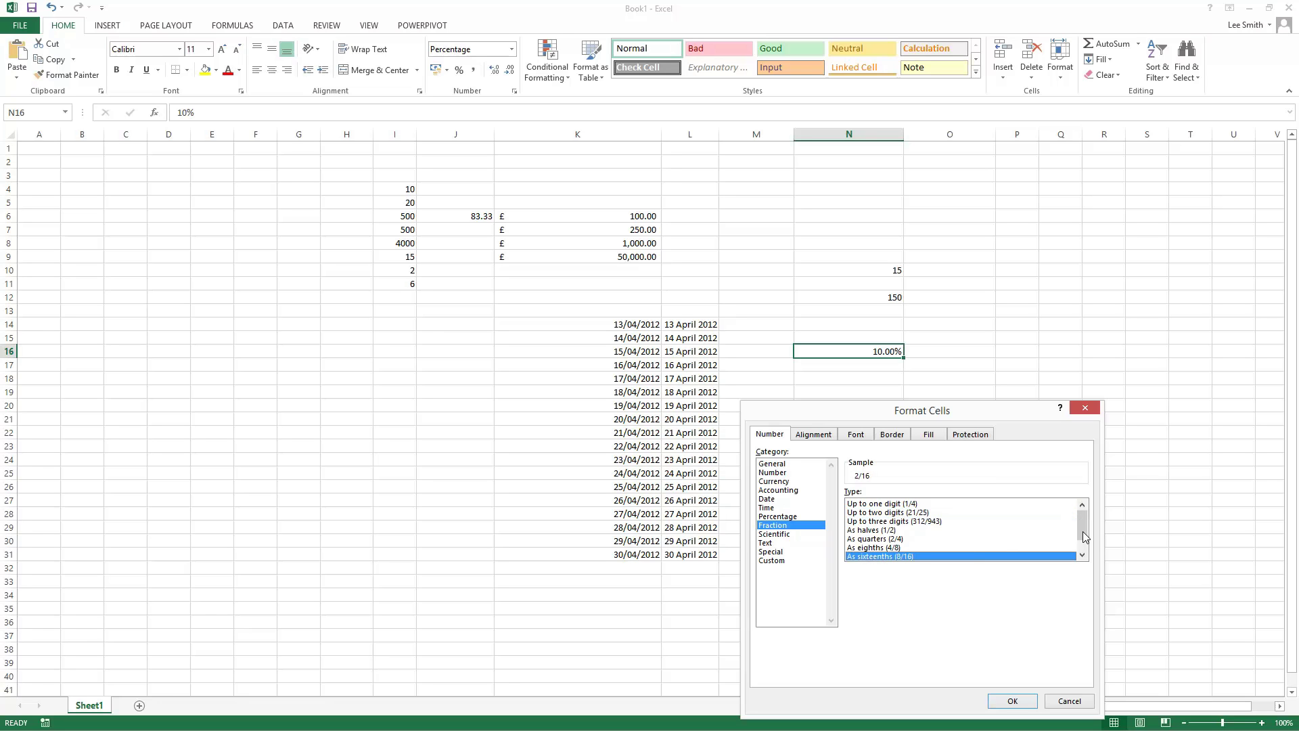
{"action": "scroll", "coordinate": [1085, 524], "scroll_direction": "down", "scroll_amount": 1}
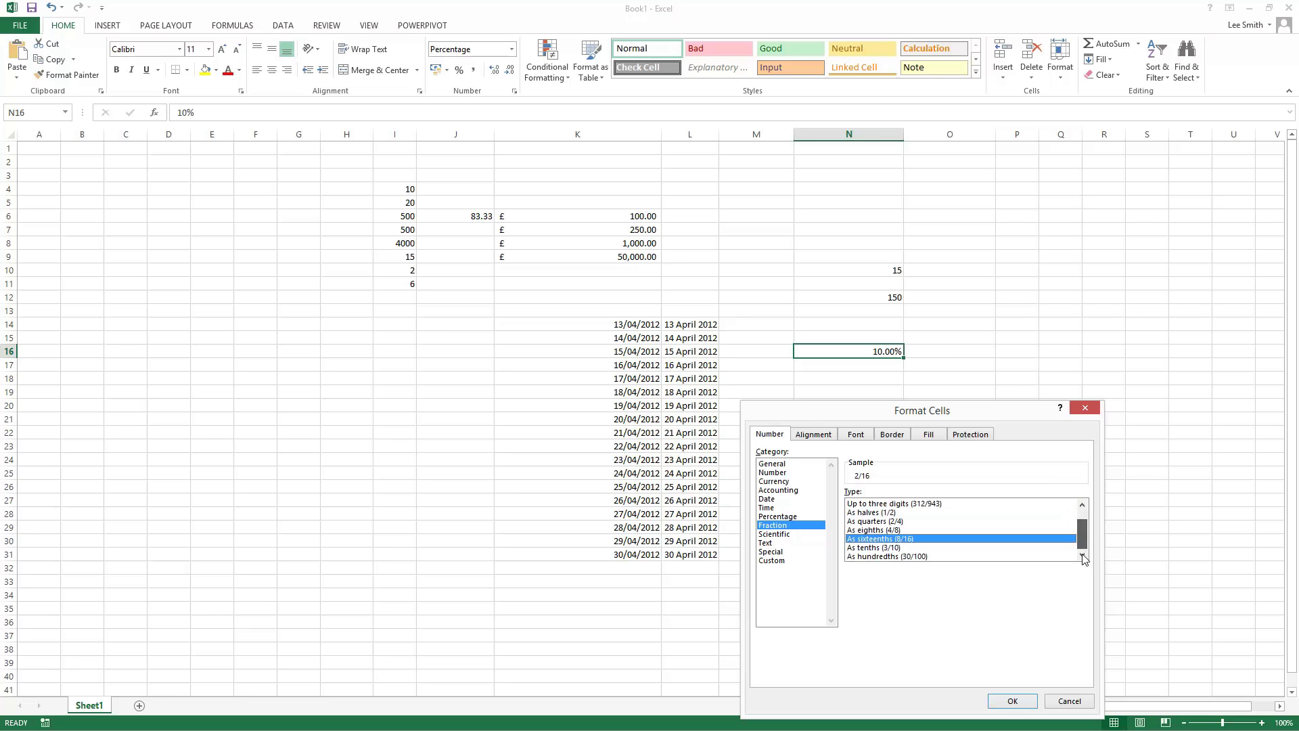
{"action": "left_click", "coordinate": [920, 557]}
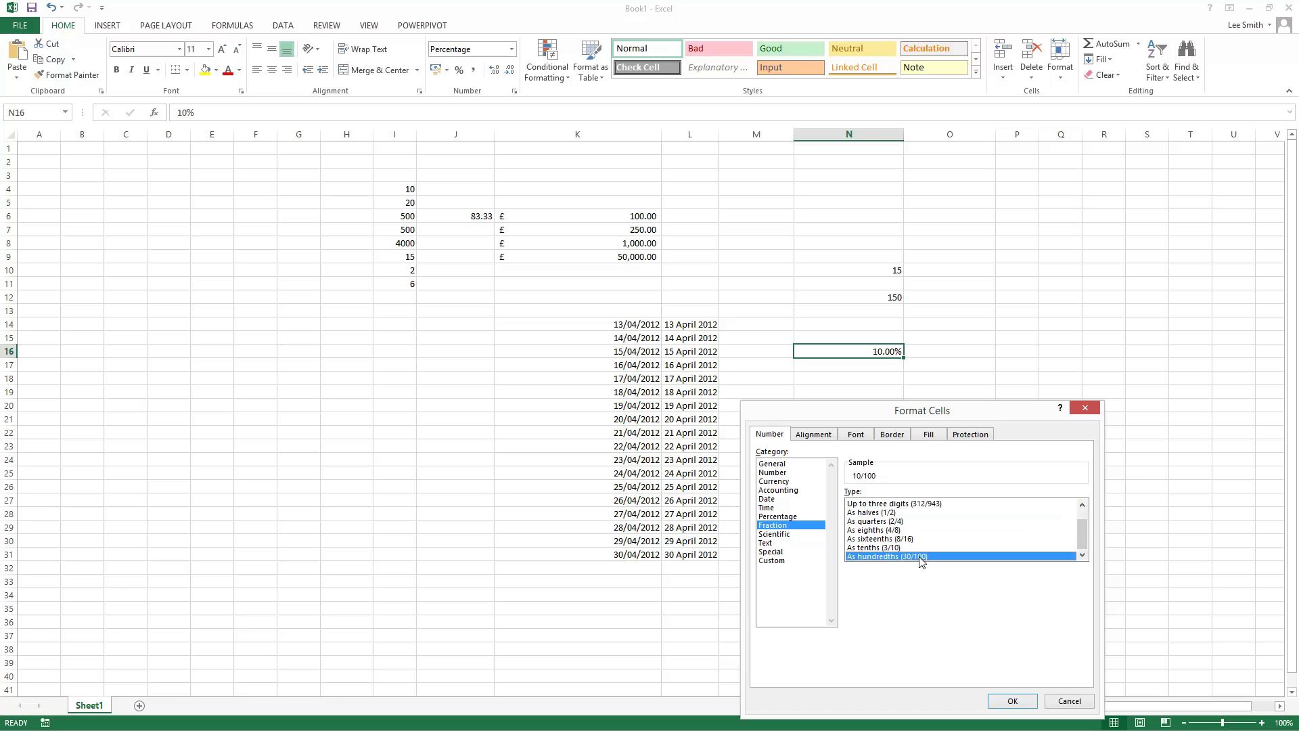
Review the Scientific, Text and Special categories for cell N16, including the locale choices for Special formats.
{"action": "left_click", "coordinate": [787, 534]}
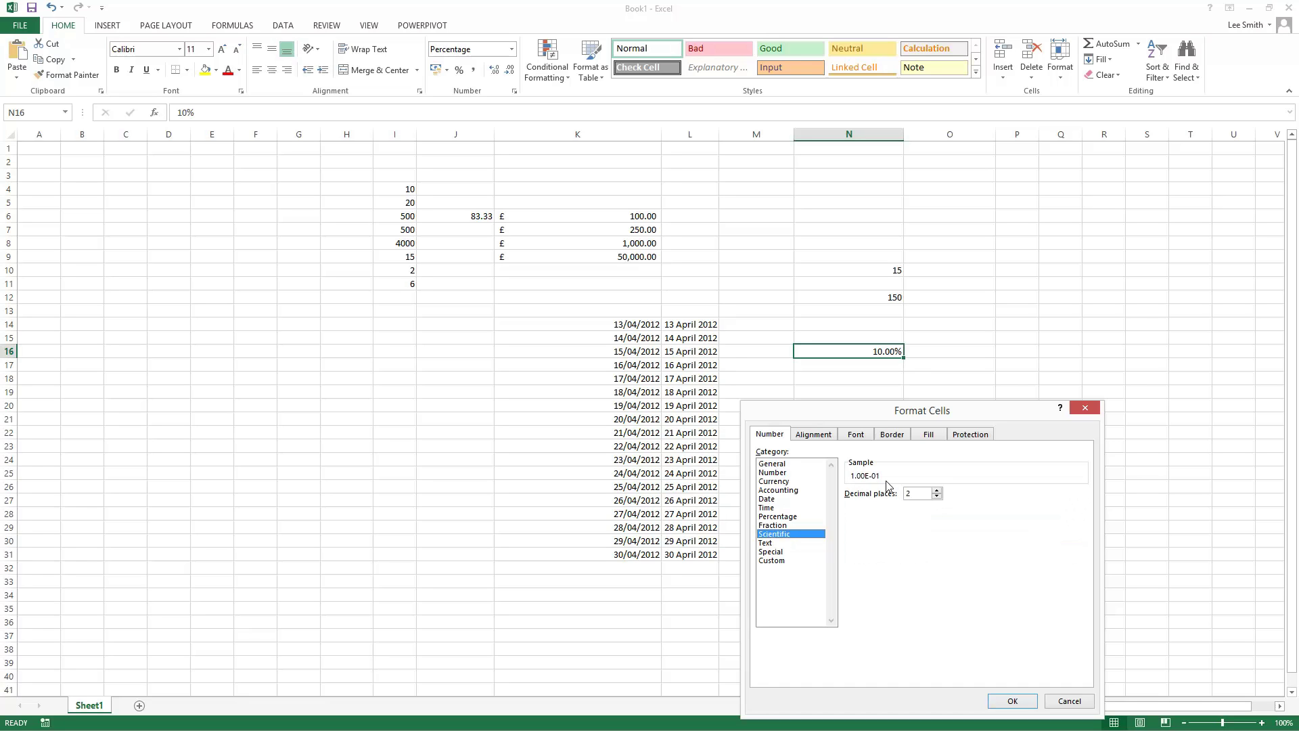
{"action": "left_click", "coordinate": [791, 543]}
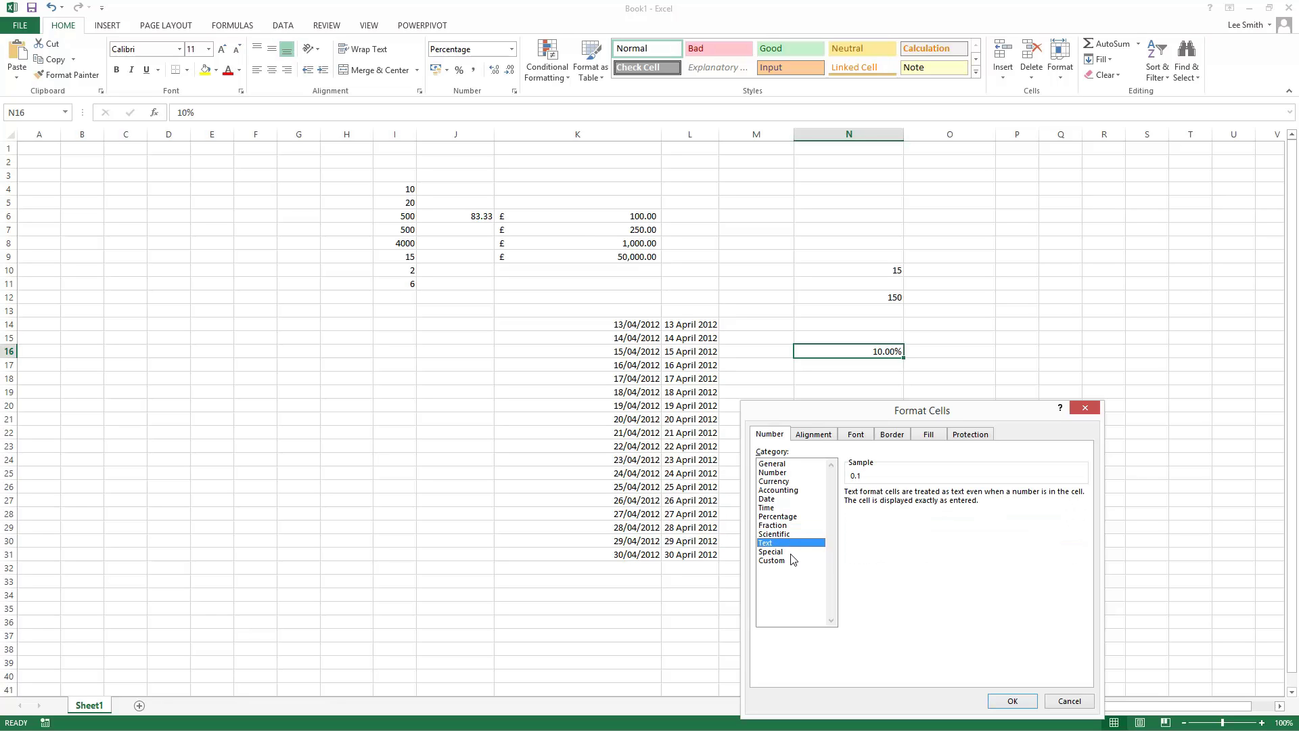
{"action": "left_click", "coordinate": [792, 553]}
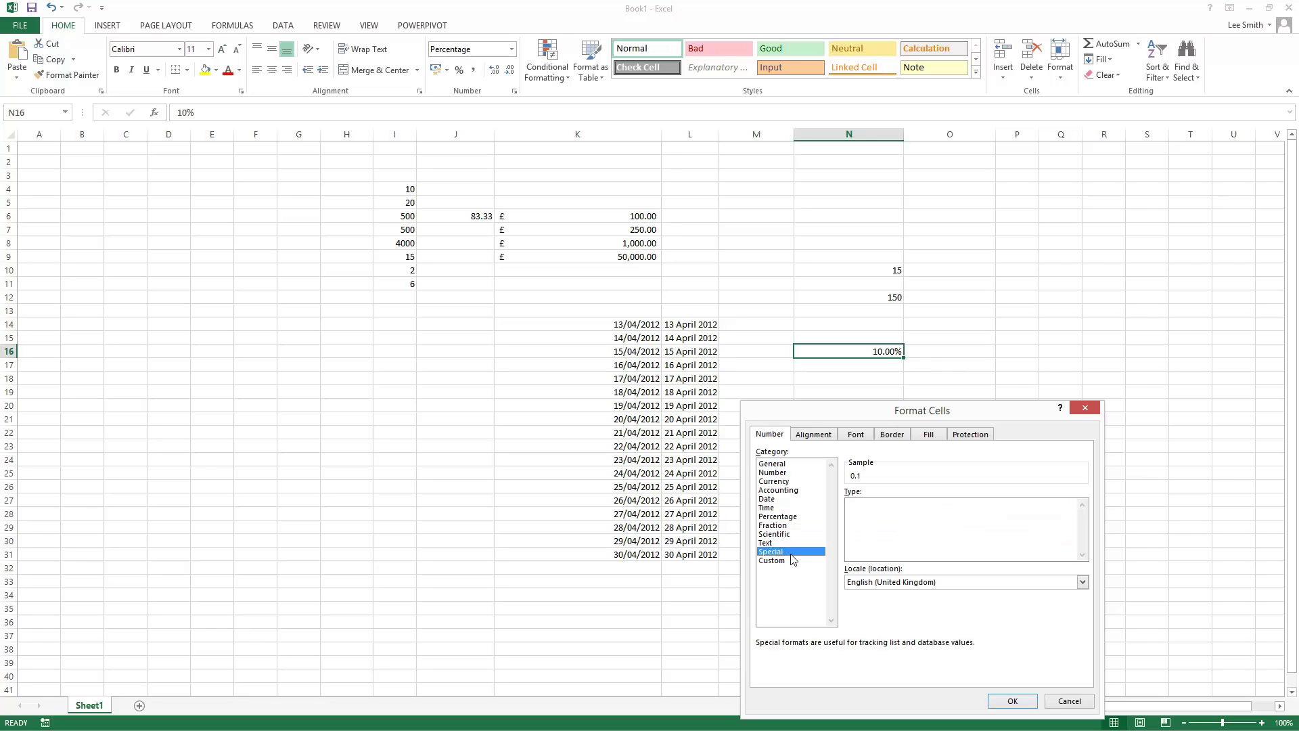
{"action": "left_click", "coordinate": [1082, 582]}
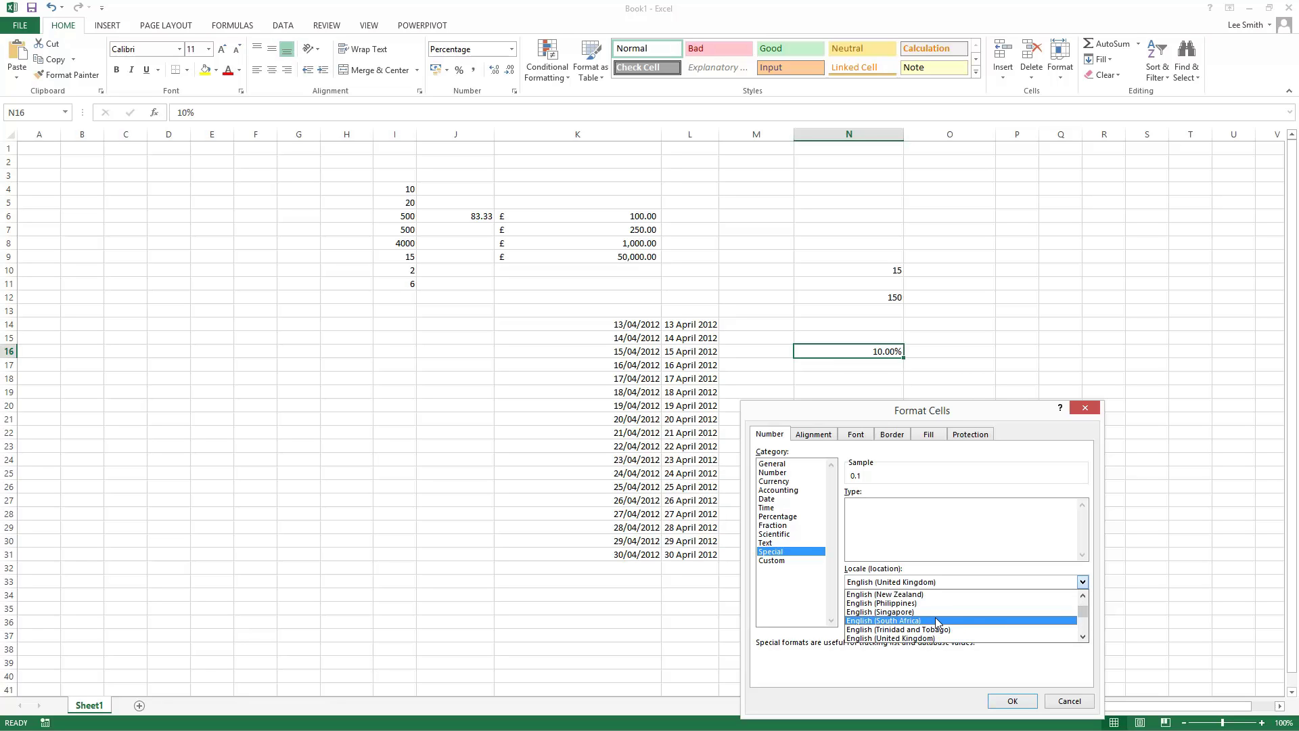
{"action": "left_click", "coordinate": [807, 610]}
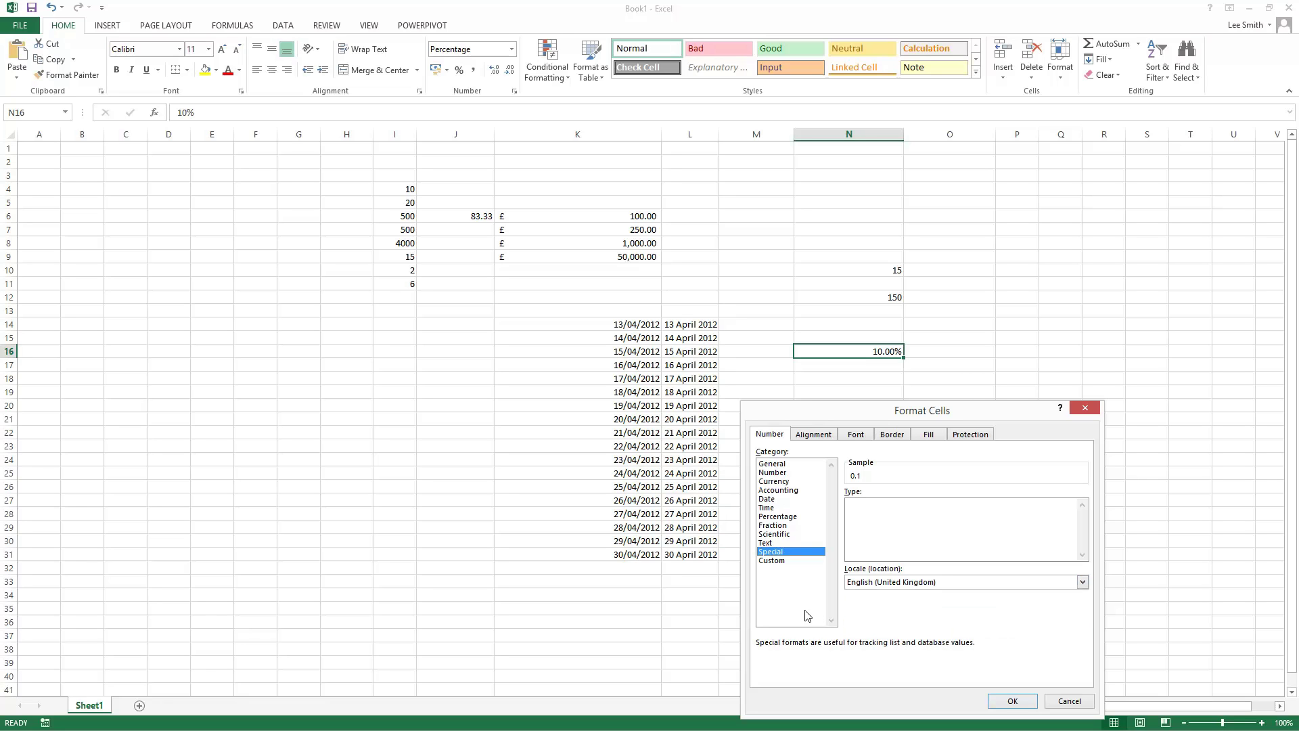
Apply the General format code from the Custom category to cell N16.
{"action": "left_click", "coordinate": [785, 562]}
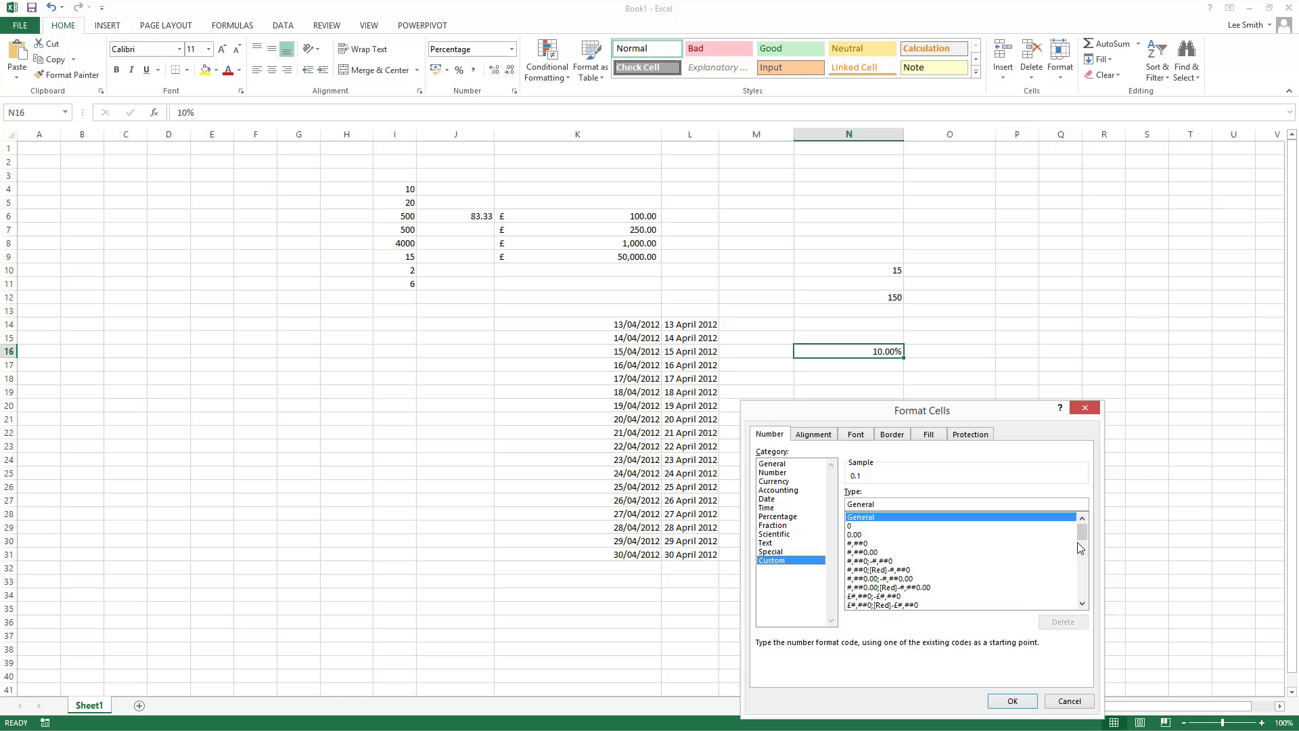
{"action": "mouse_move", "coordinate": [1081, 536]}
{"action": "left_mouse_down"}
{"action": "mouse_move", "coordinate": [1095, 609]}
{"action": "mouse_move", "coordinate": [1090, 531]}
{"action": "left_mouse_up"}
{"action": "left_click", "coordinate": [1013, 700]}
{"action": "left_click", "coordinate": [790, 532]}
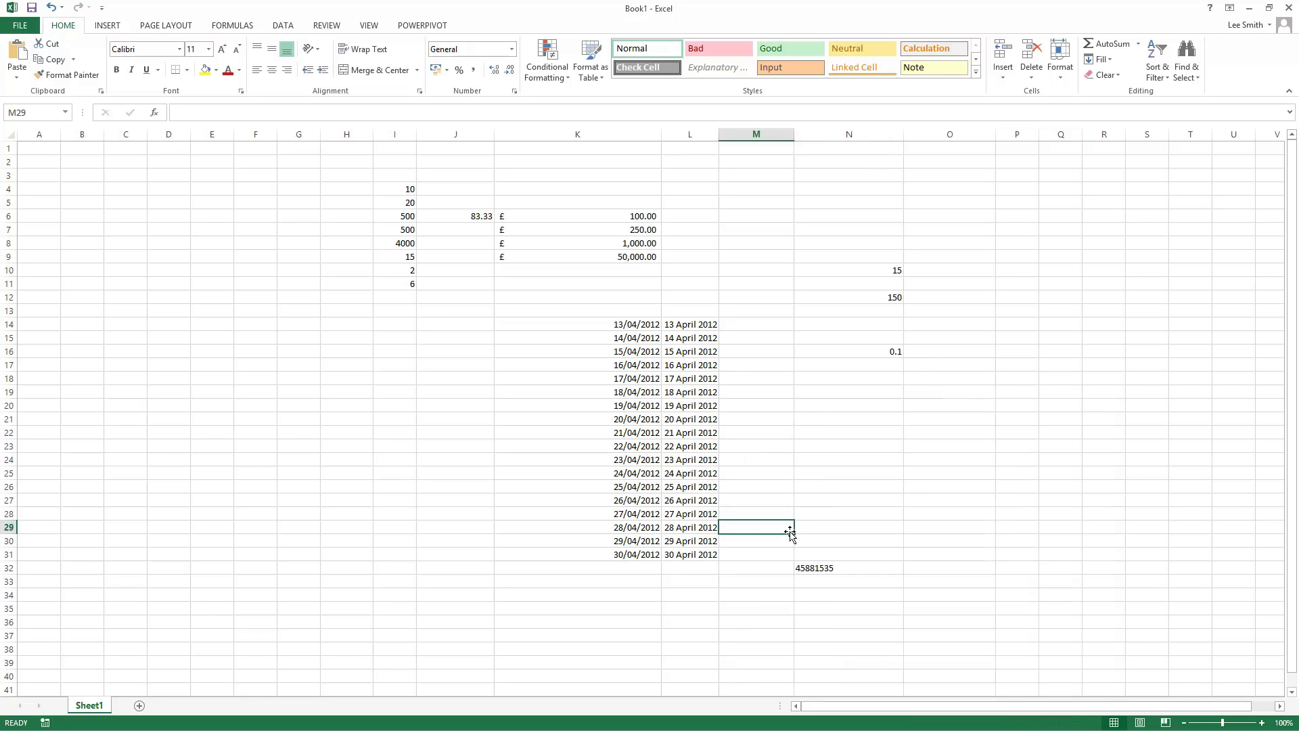